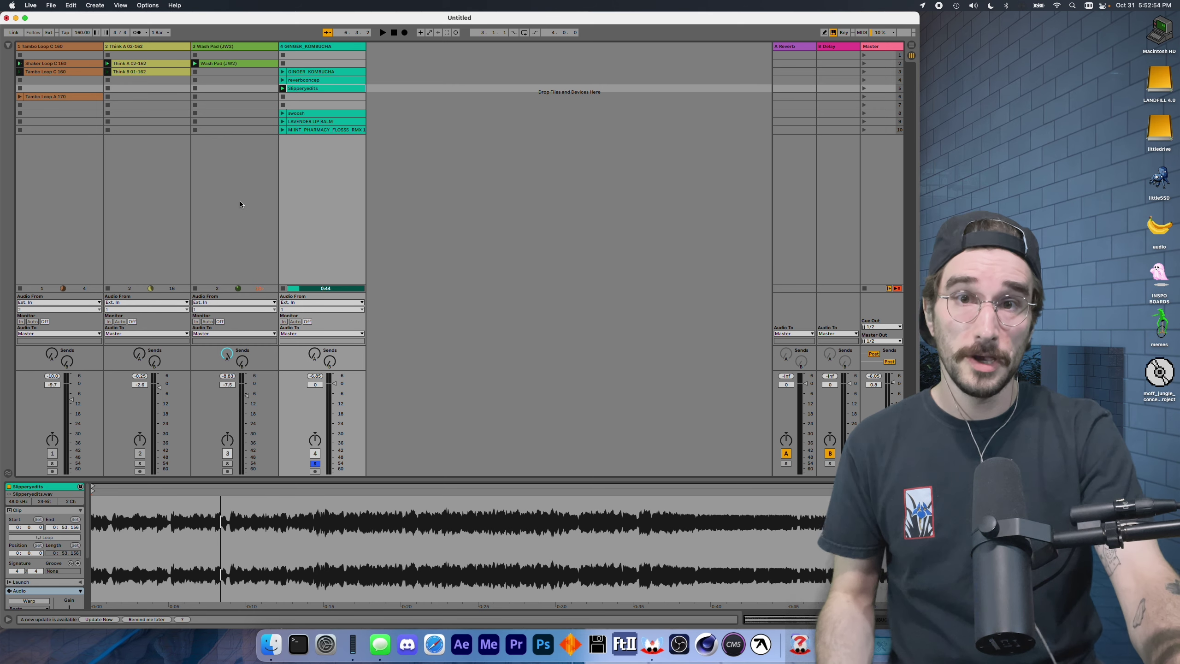
Select the fourth audio track and open the Digitalis effect's plugin window
left_click(328, 47)
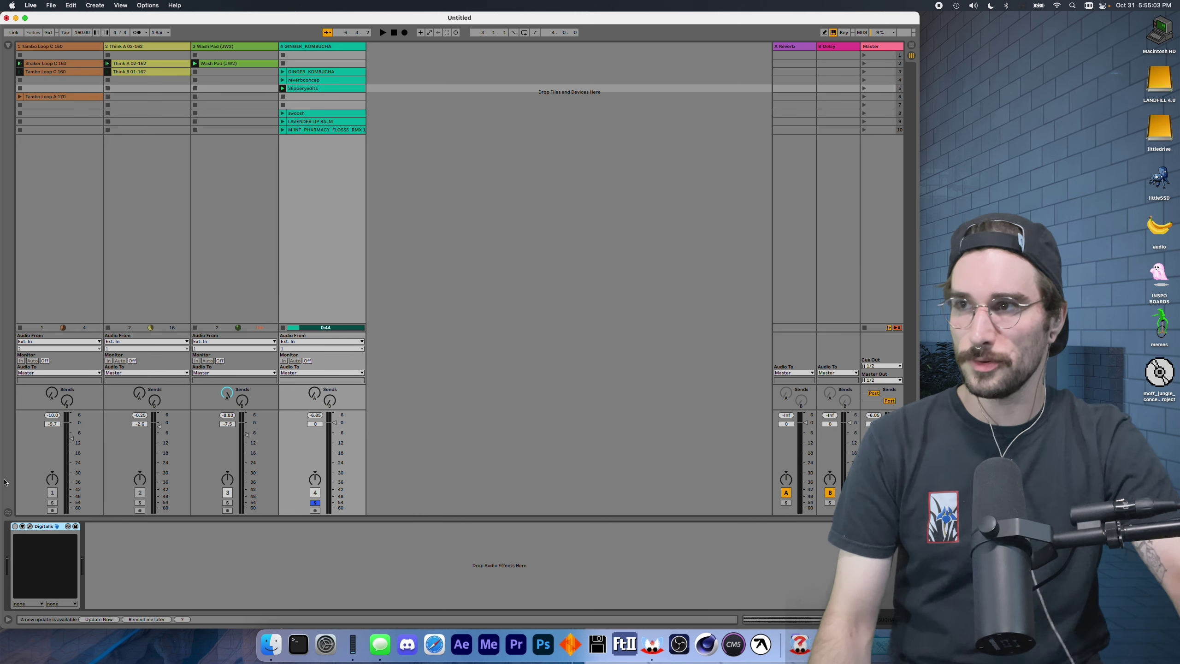
left_click(30, 527)
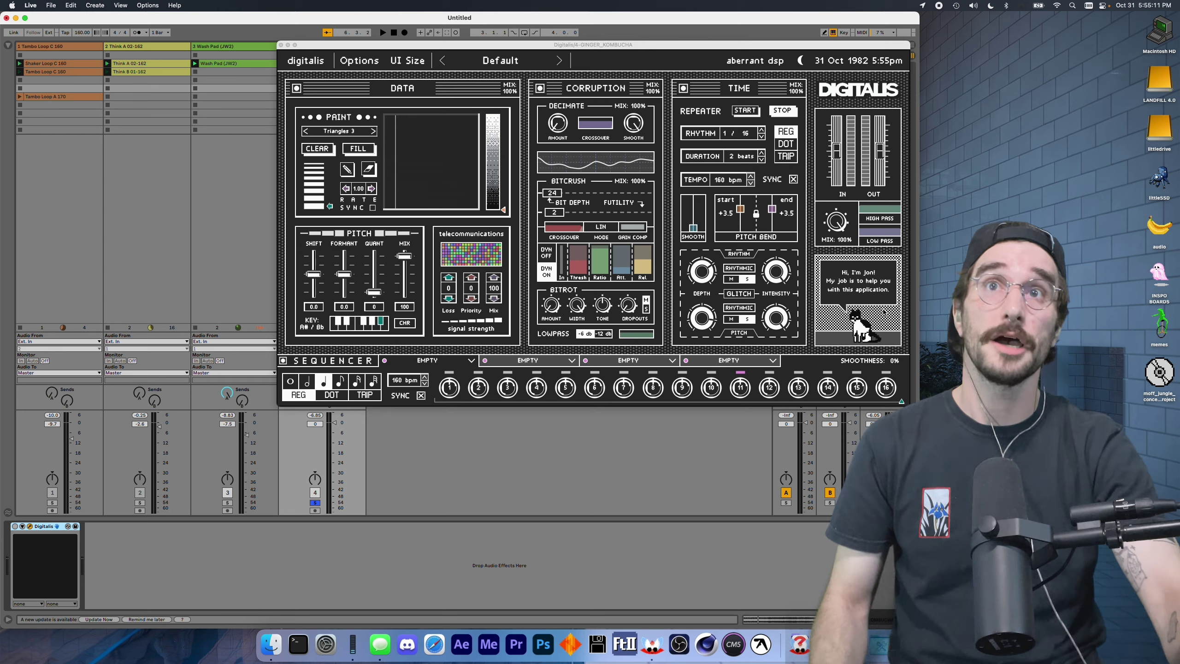
mouse_move(788, 266)
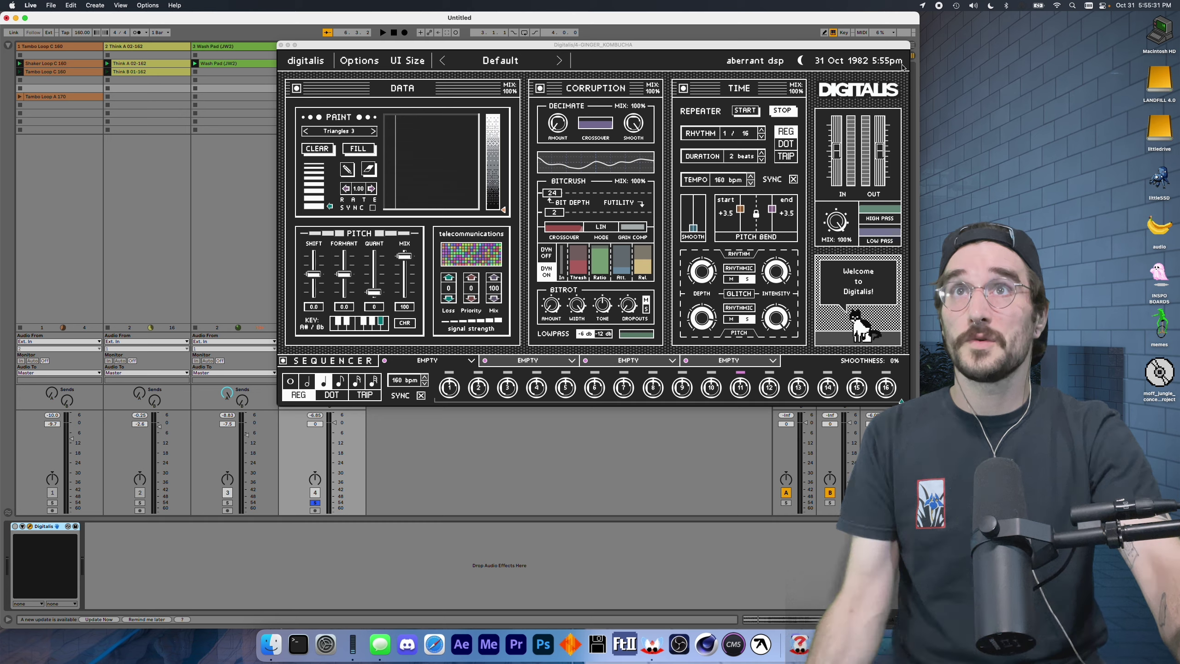
Switch the plugin interface to the light theme and back to the dark theme
left_click(800, 60)
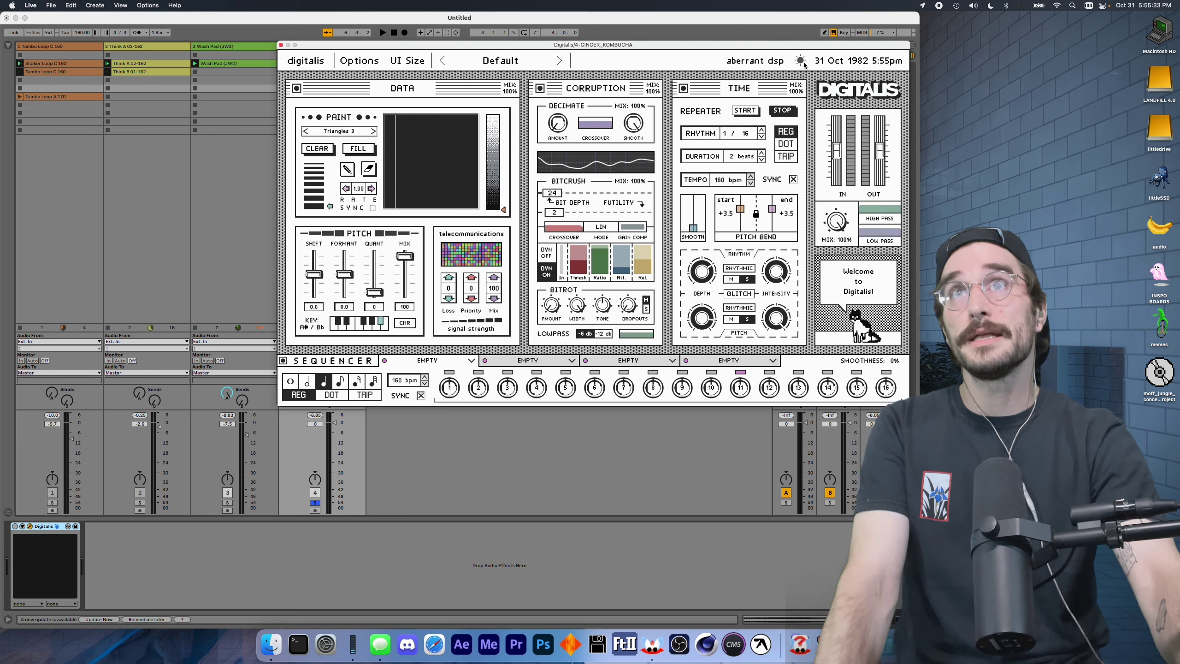
left_click(801, 62)
left_click(857, 322)
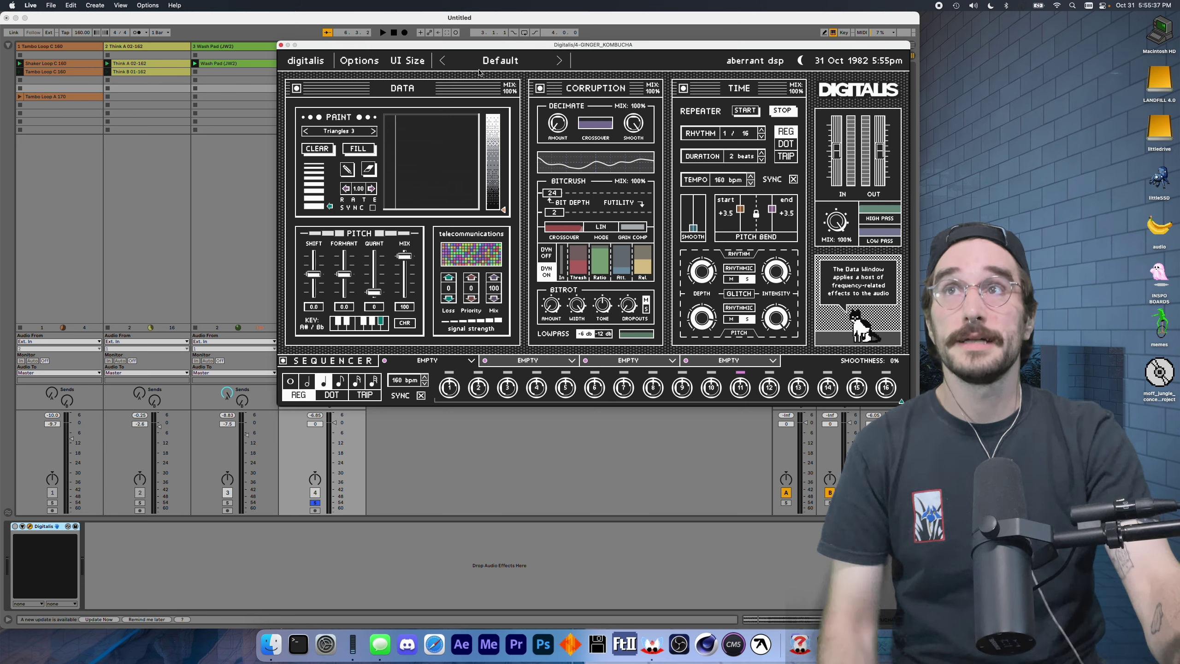
Check the preset and UI size options, and set the plugin wallpaper to Blue
left_click(554, 59)
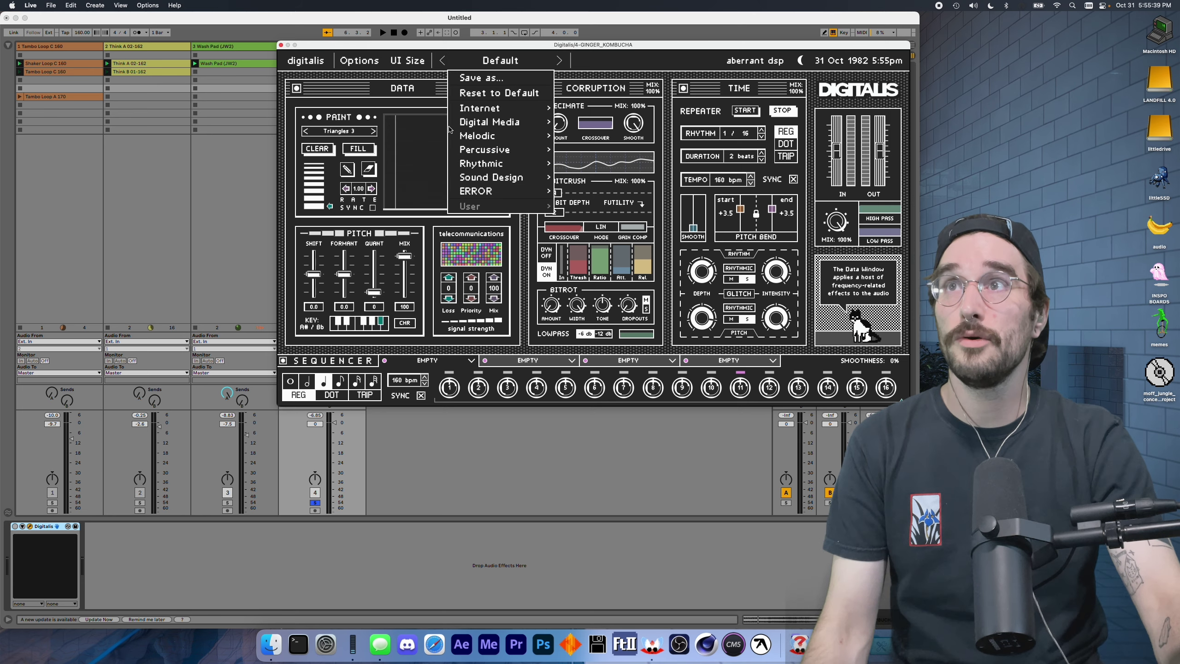
left_click(422, 64)
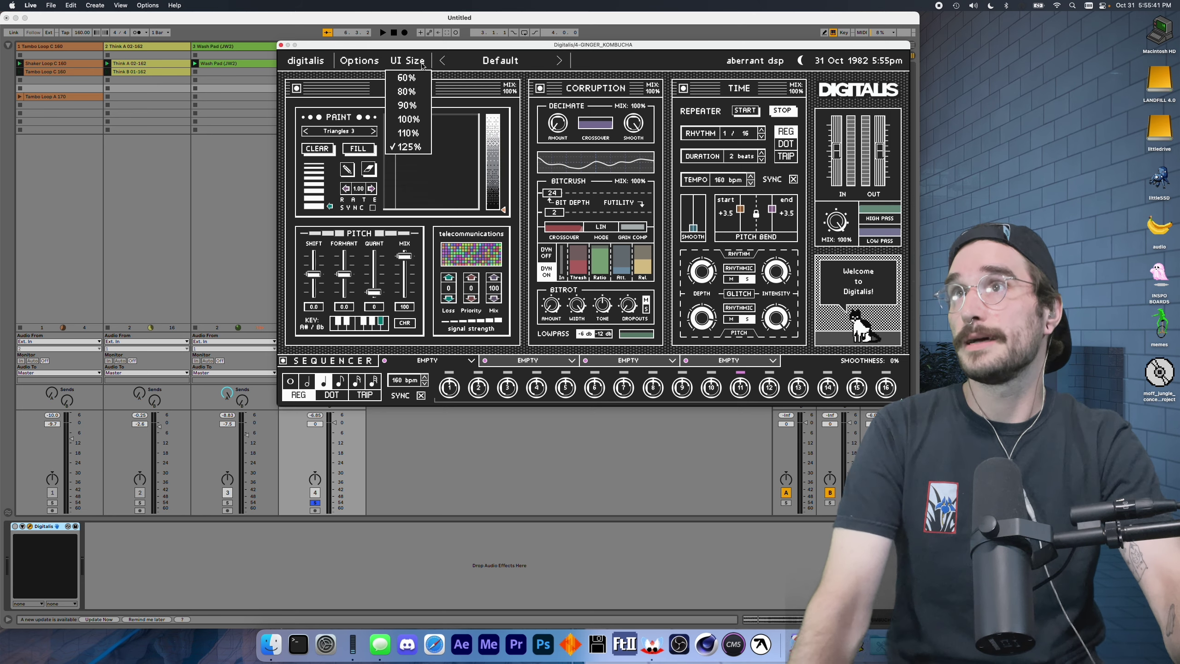
left_click(362, 62)
mouse_move(374, 77)
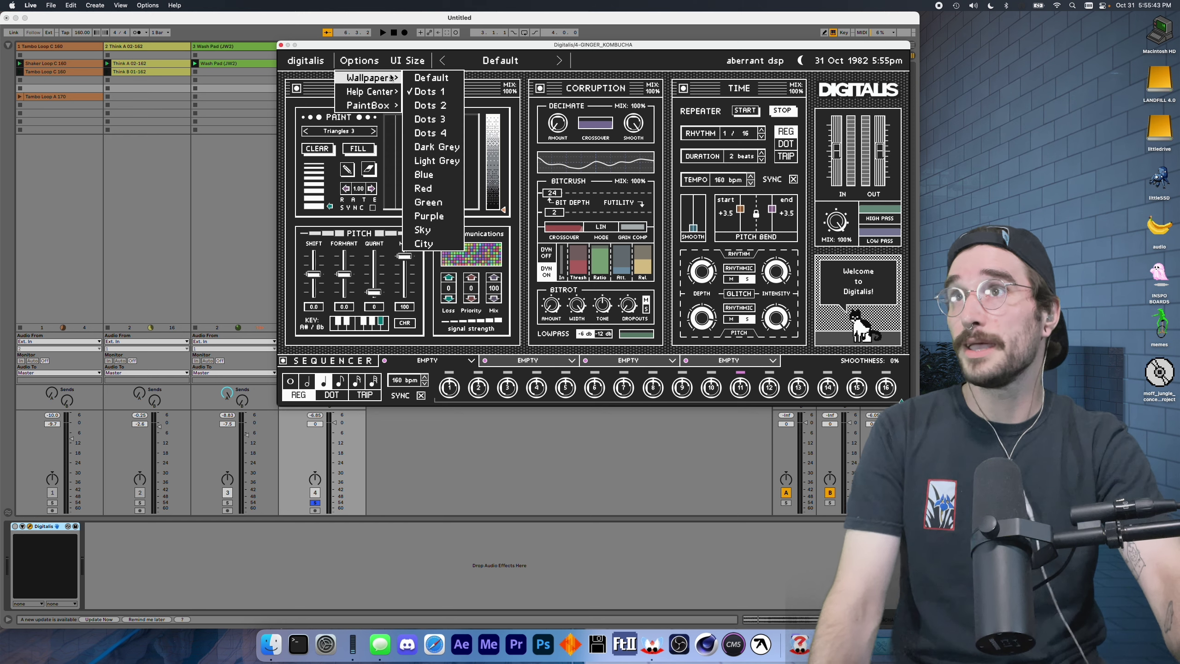
left_click(436, 172)
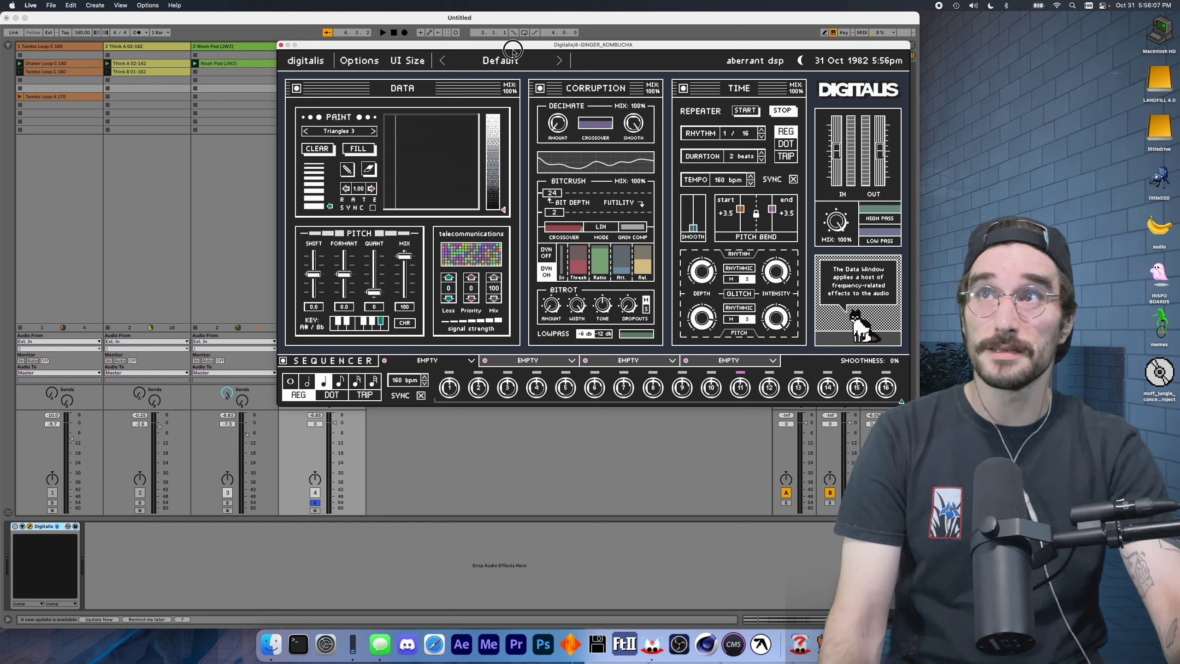
Bypass and re-enable the Data module and the Corruption module
left_click(296, 89)
left_click(296, 89)
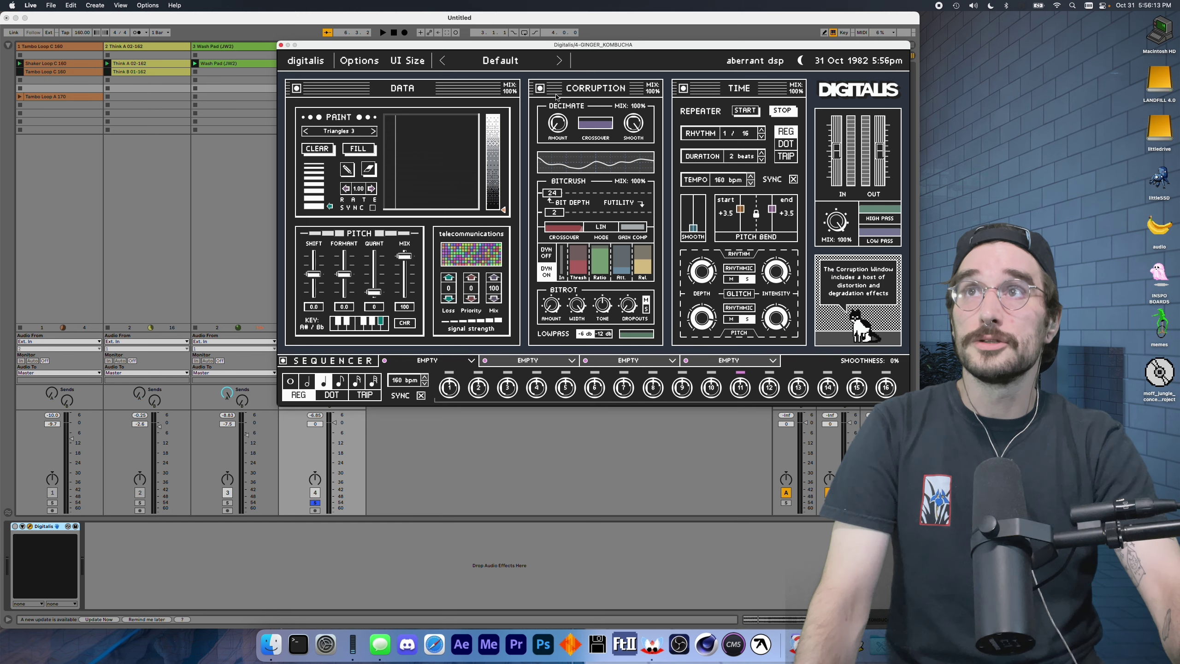
left_click(539, 88)
left_click(540, 88)
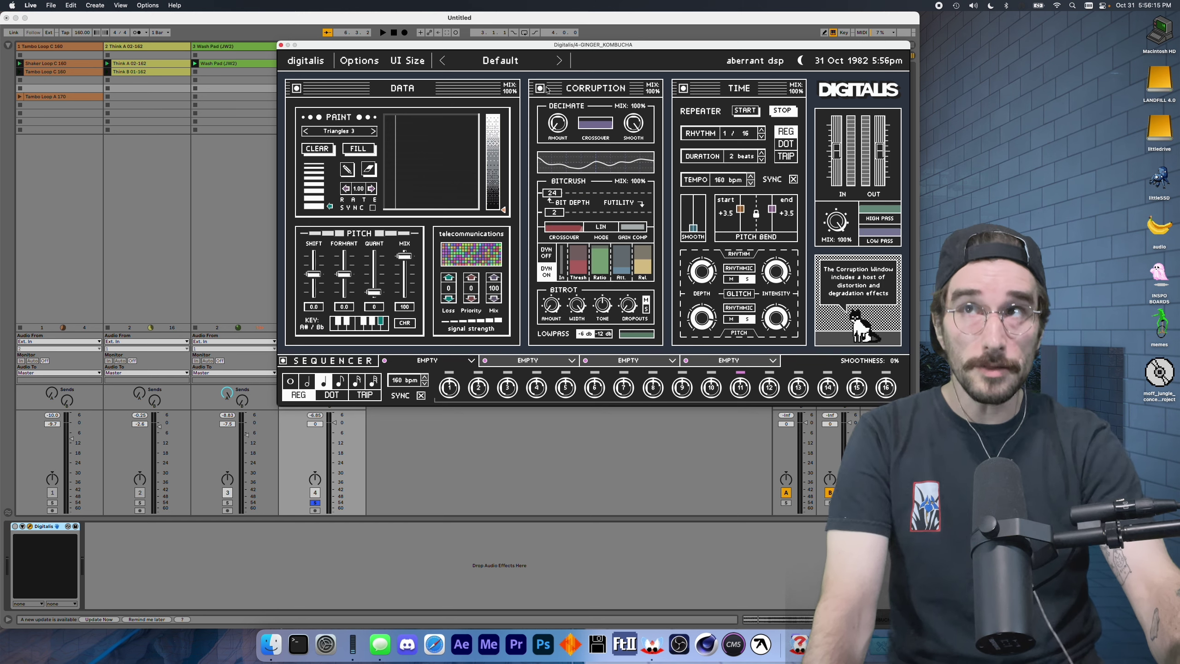
Try reordering the Data, Corruption and Time modules and return them to their original order
left_click_drag(547, 89, 263, 102)
left_click_drag(687, 87, 465, 108)
left_click_drag(386, 80, 558, 88)
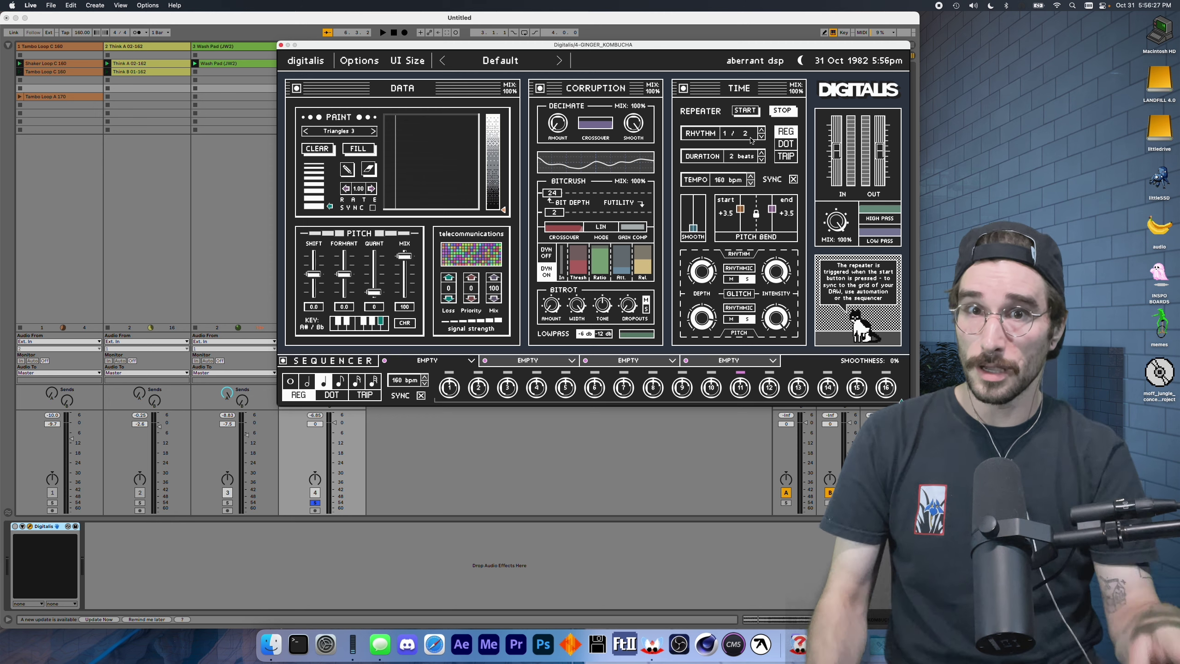
Set the repeater rhythm to 1/1 and bypass the Time, Corruption and Data modules
left_click_drag(751, 141, 750, 145)
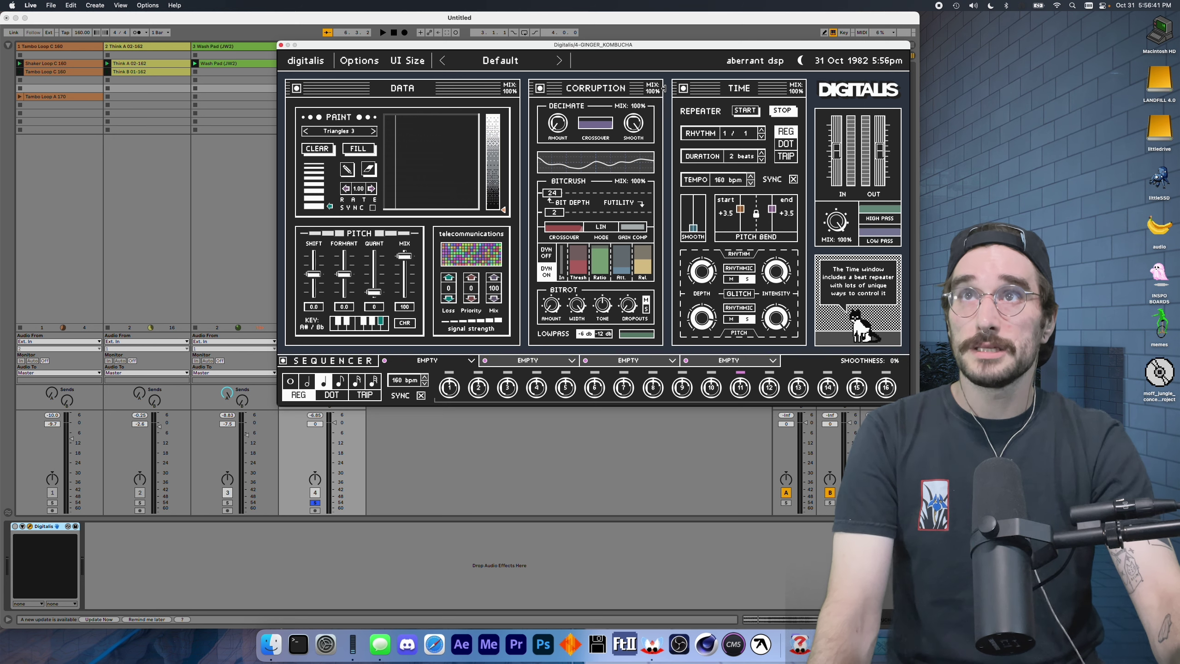
left_click(683, 89)
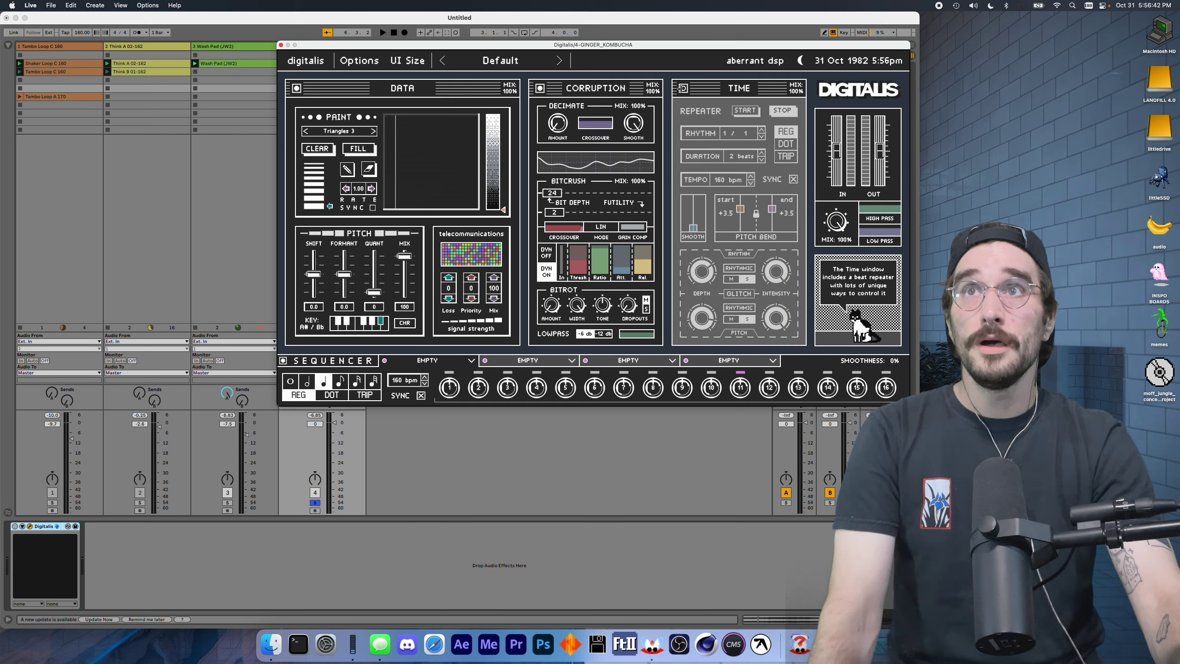
left_click(540, 88)
left_click(298, 89)
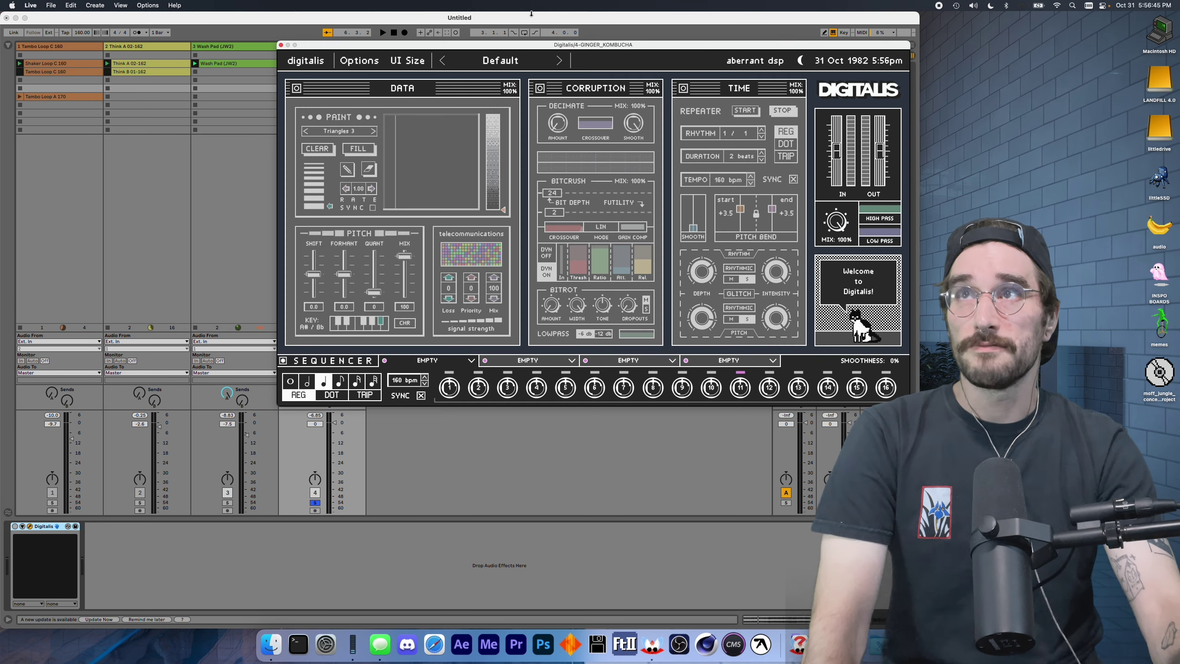
Reposition the plugin window and examine its high-pass and low-pass filter, mix and input gain controls
left_click_drag(519, 44, 379, 27)
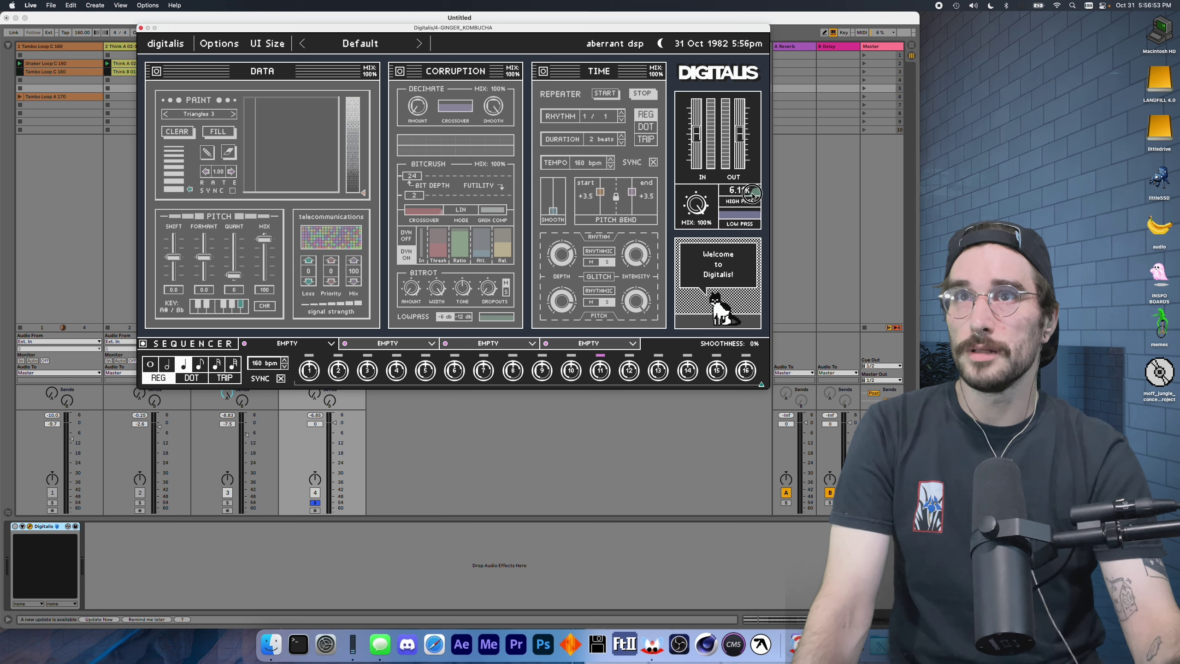
mouse_move(712, 199)
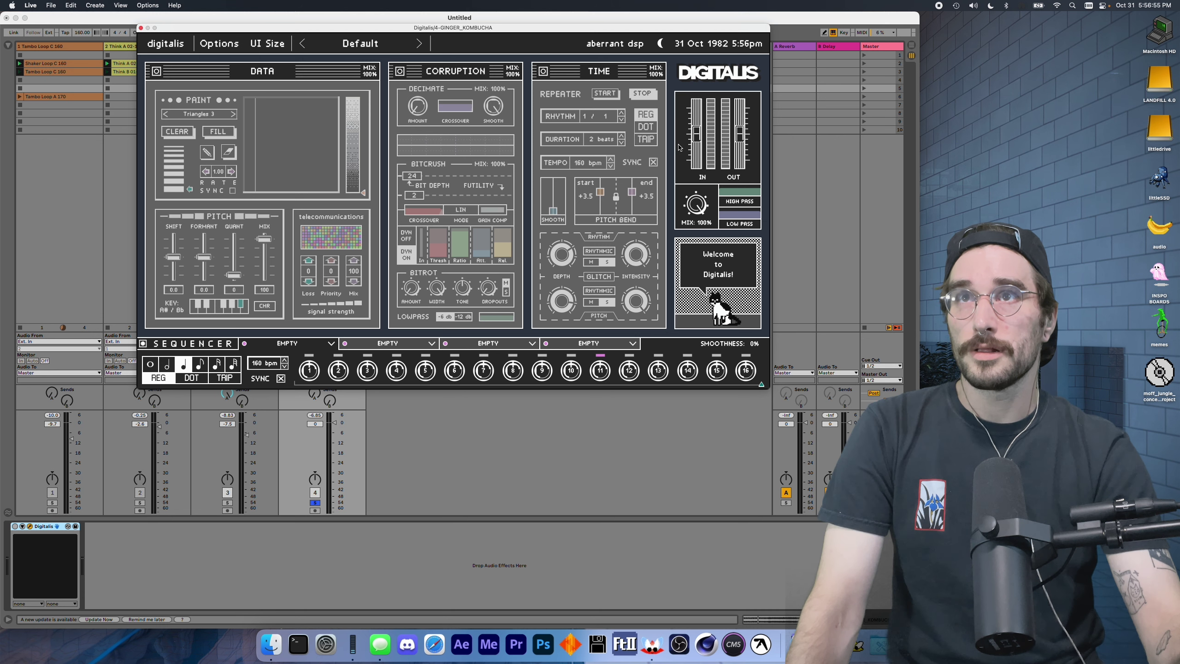
mouse_move(696, 134)
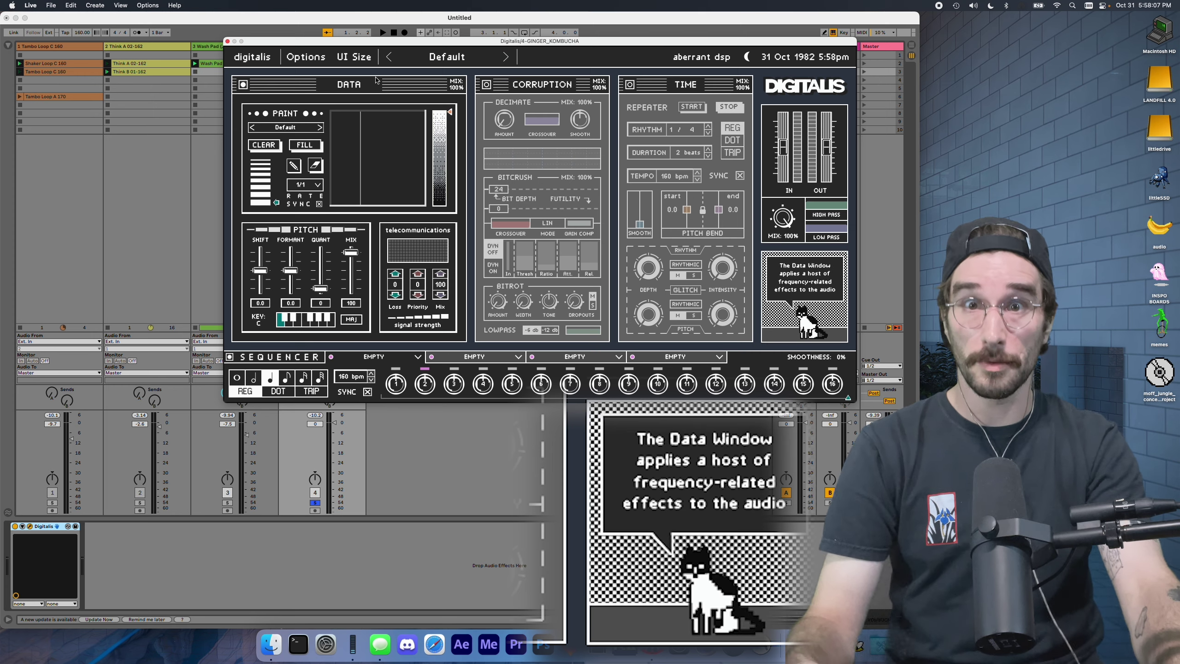
Start playback of the set and reposition the Digitalis window
key("space")
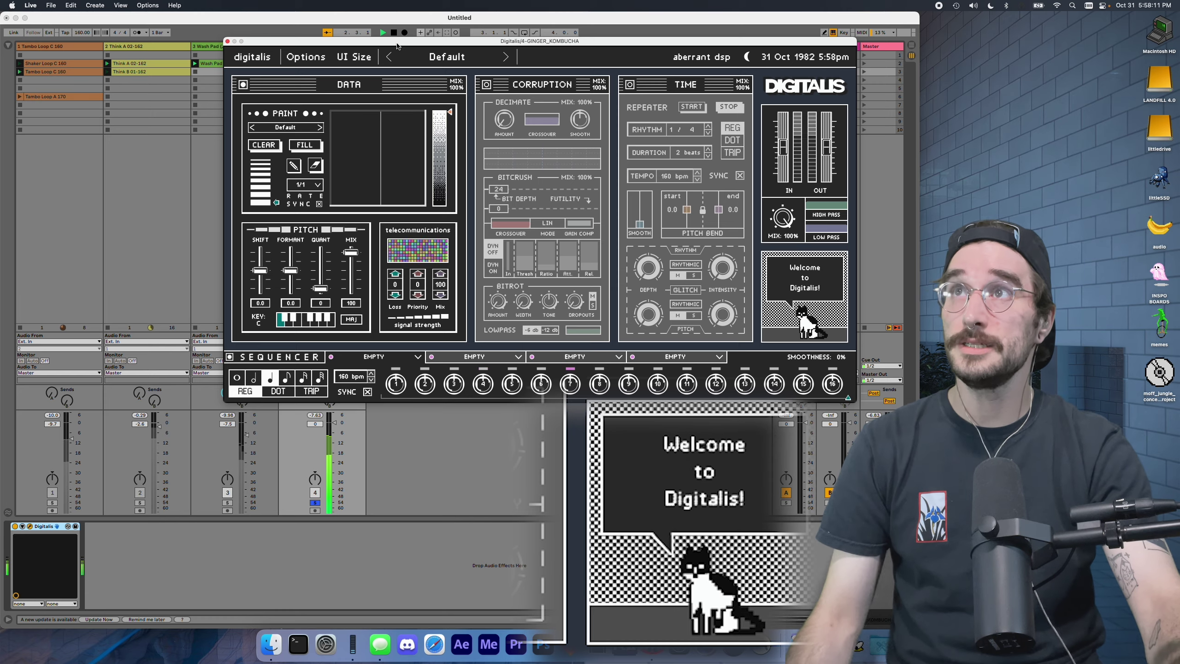
left_click_drag(396, 42, 372, 49)
mouse_move(362, 152)
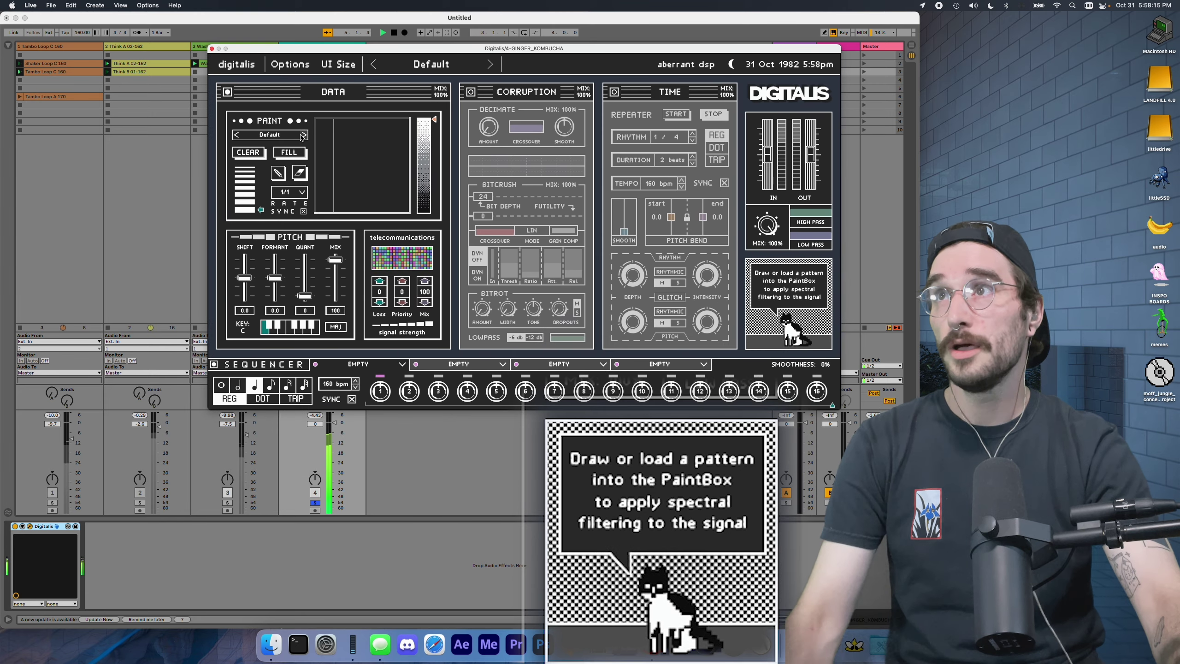
Paint a freehand wave, a diagonal stroke and a few dots in the PaintBox
mouse_move(333, 136)
left_mouse_down()
mouse_move(369, 158)
mouse_move(392, 195)
mouse_move(409, 166)
left_mouse_up()
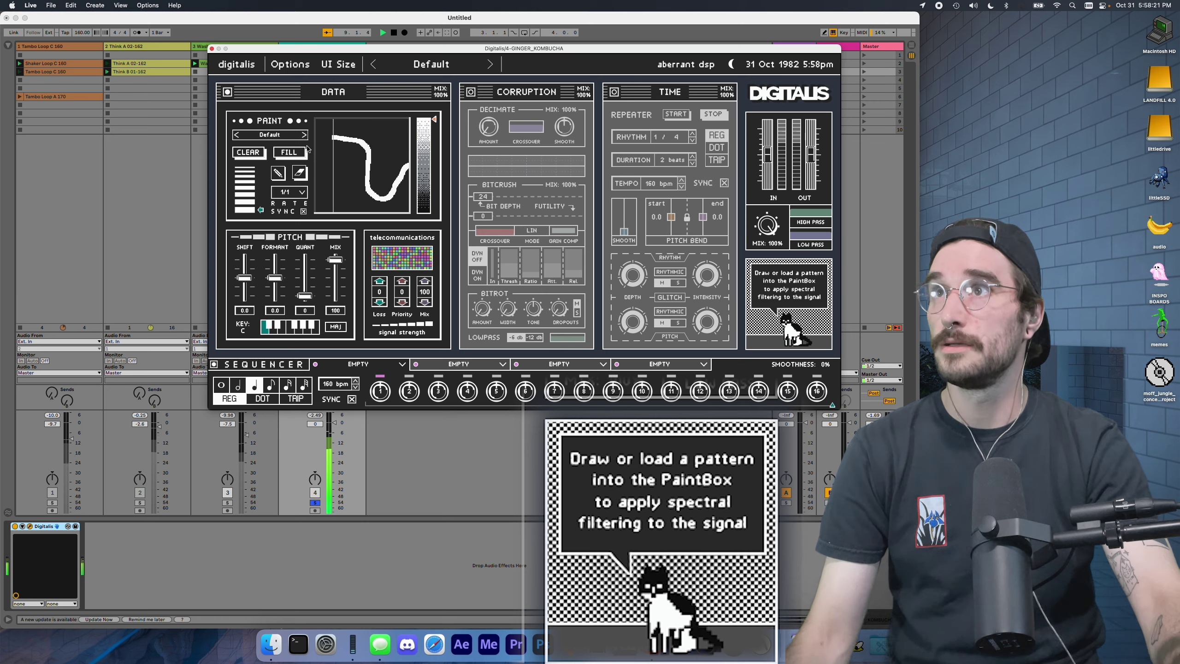
left_click_drag(380, 126, 308, 177)
left_click(390, 139)
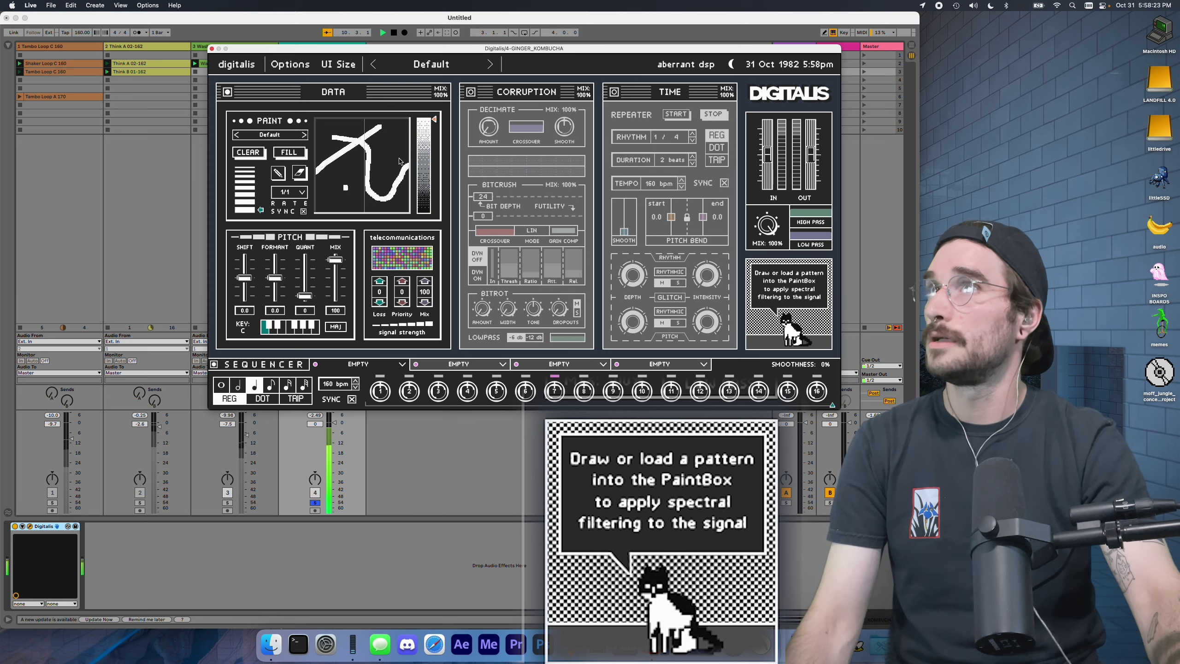
left_click(399, 159)
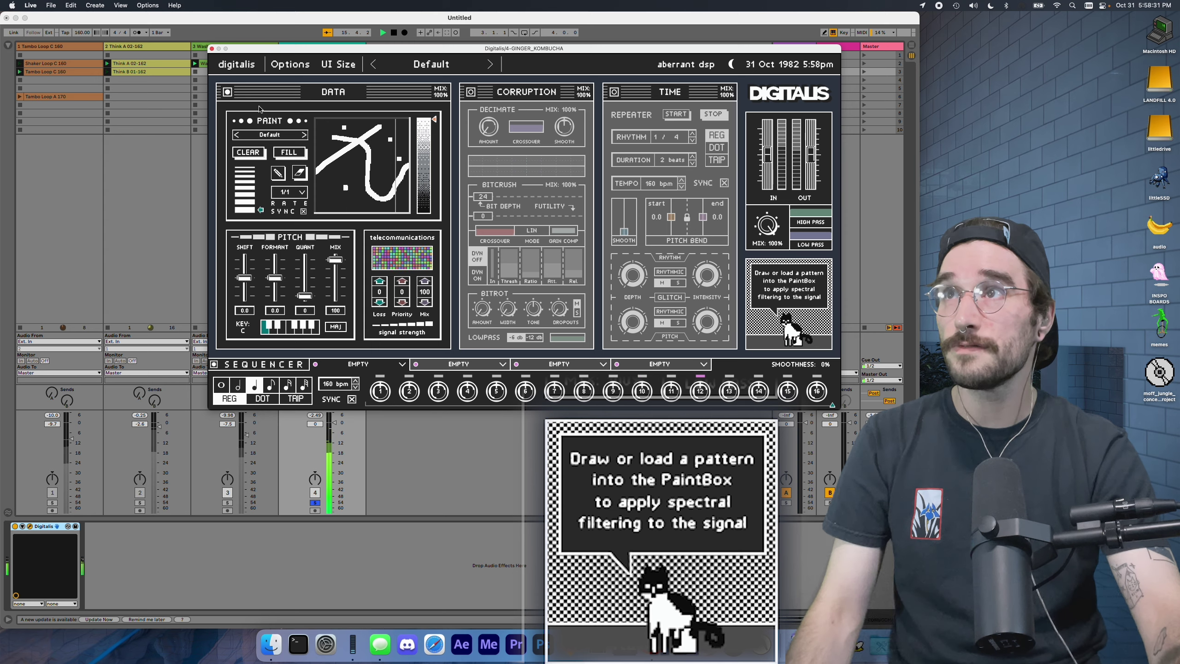
Step through the PaintBox patterns past Swiss Cheese and load Tremolo 4
left_click(305, 134)
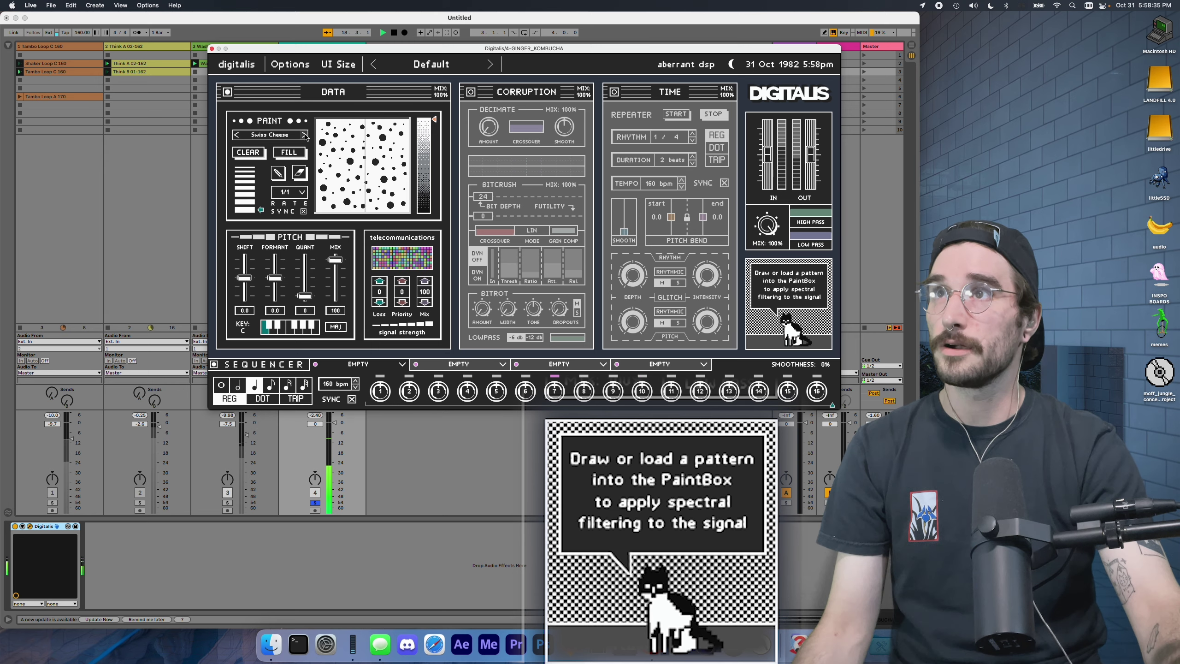
left_click(294, 135)
left_click(304, 137)
left_click(304, 136)
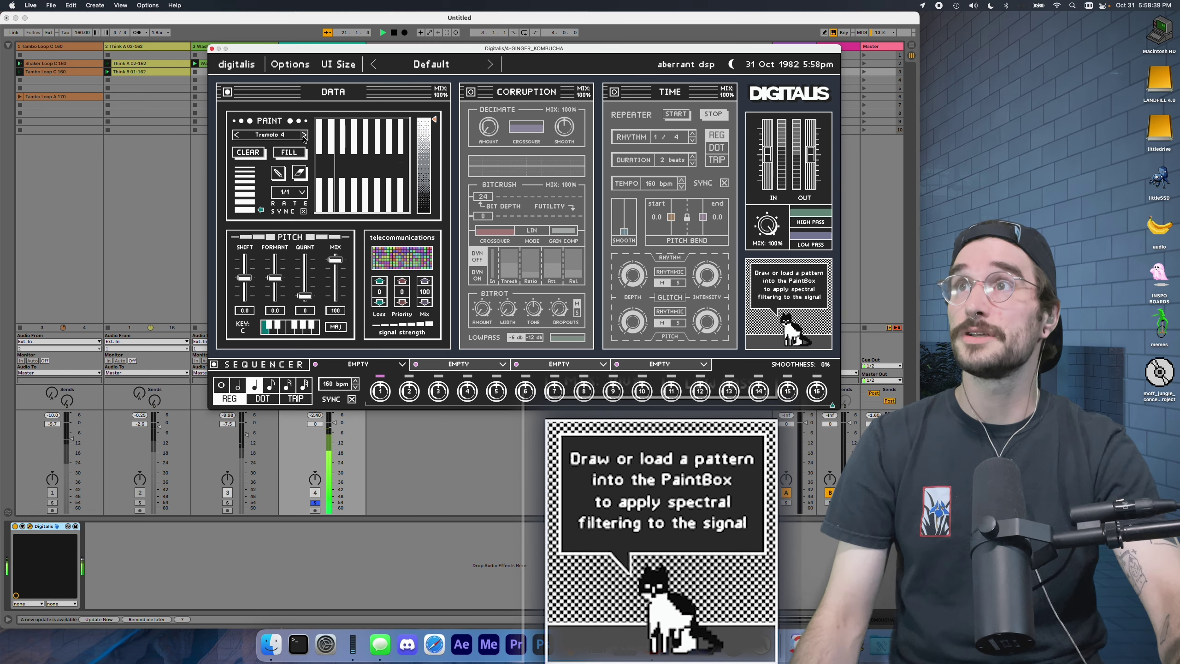
Try PaintBox sync rates of 1/16, 1/4 and 1/2, and return the rate to 1/1
left_click(300, 194)
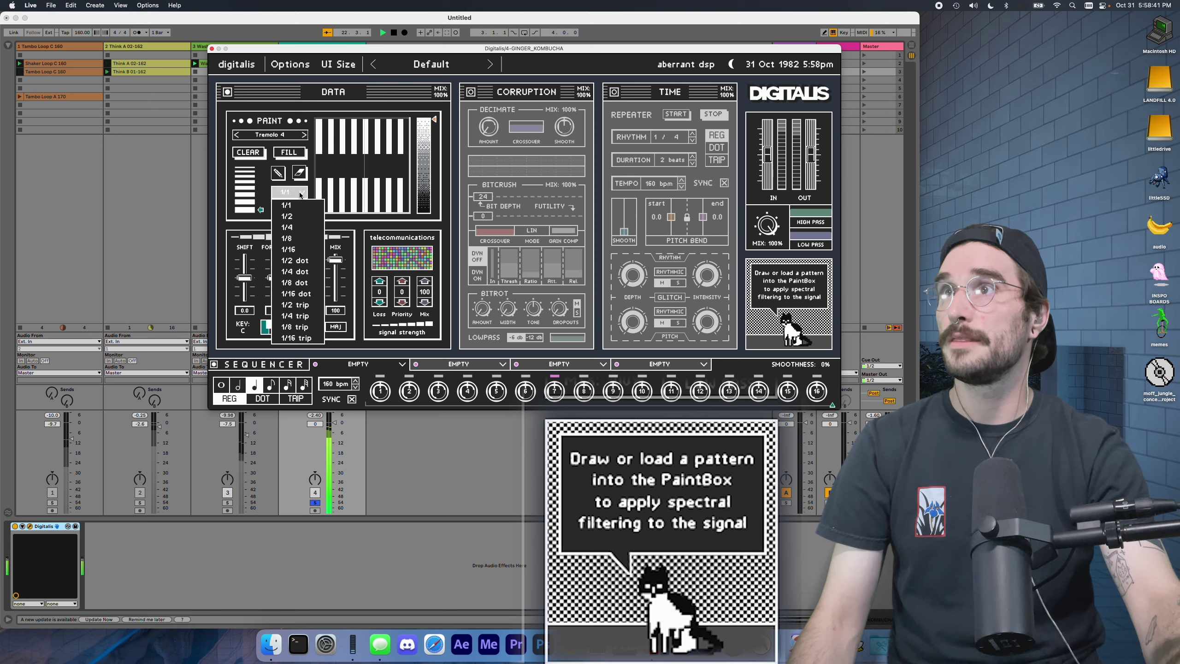
left_click(297, 246)
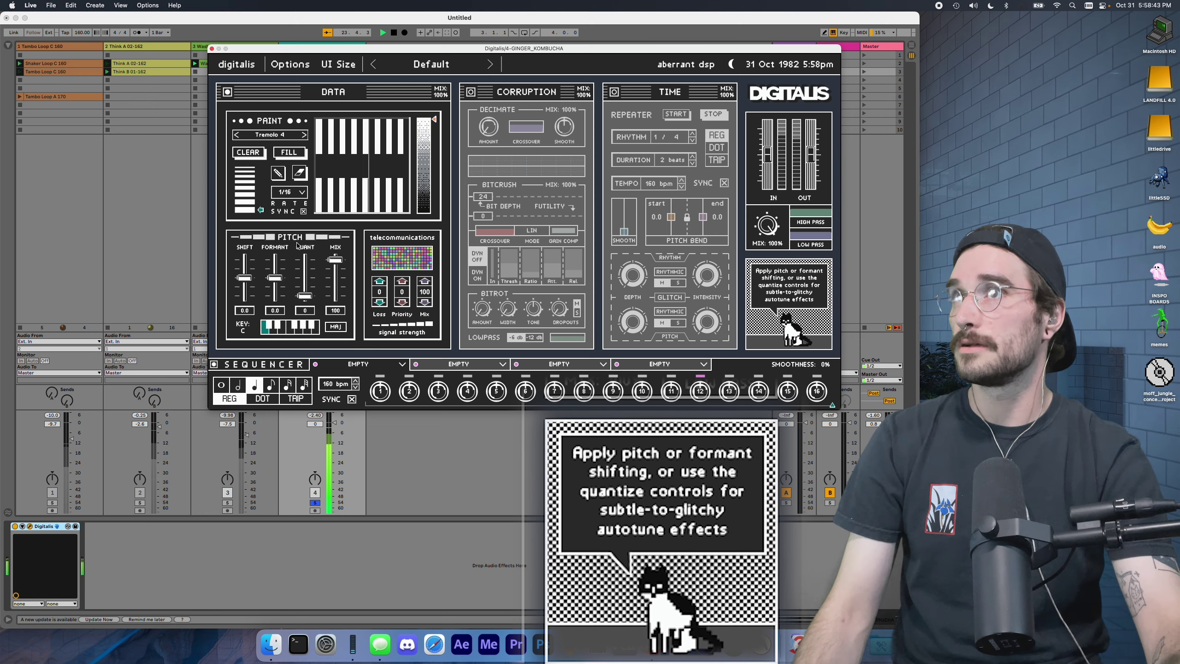
left_click(301, 193)
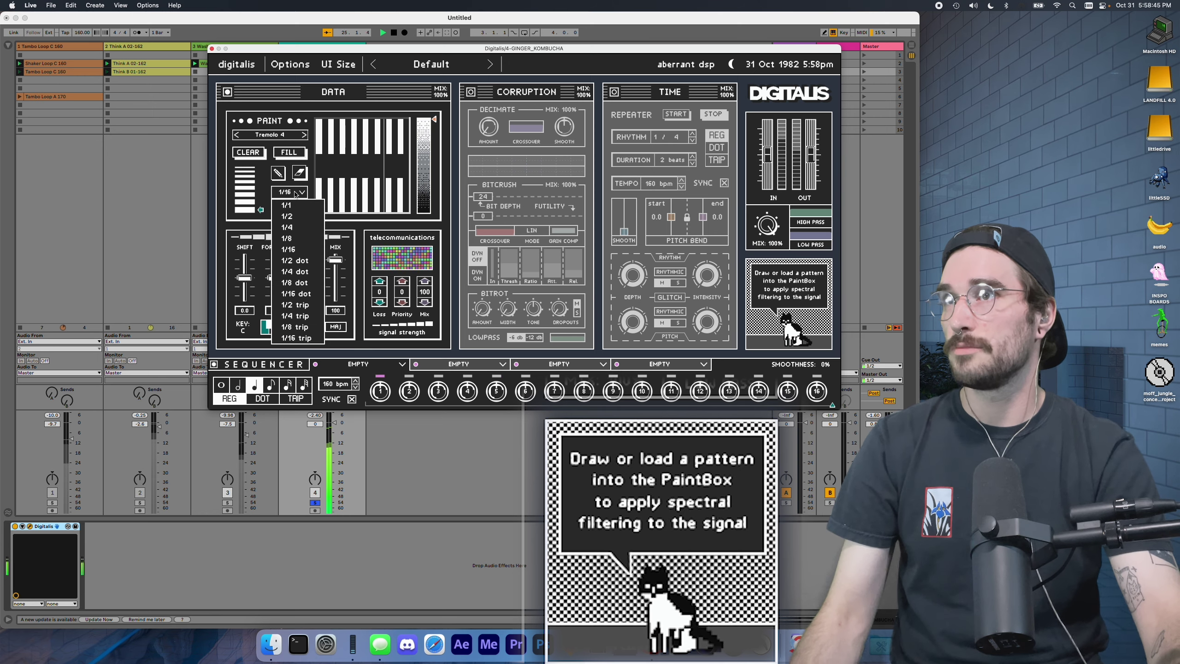
left_click(287, 227)
left_click(301, 193)
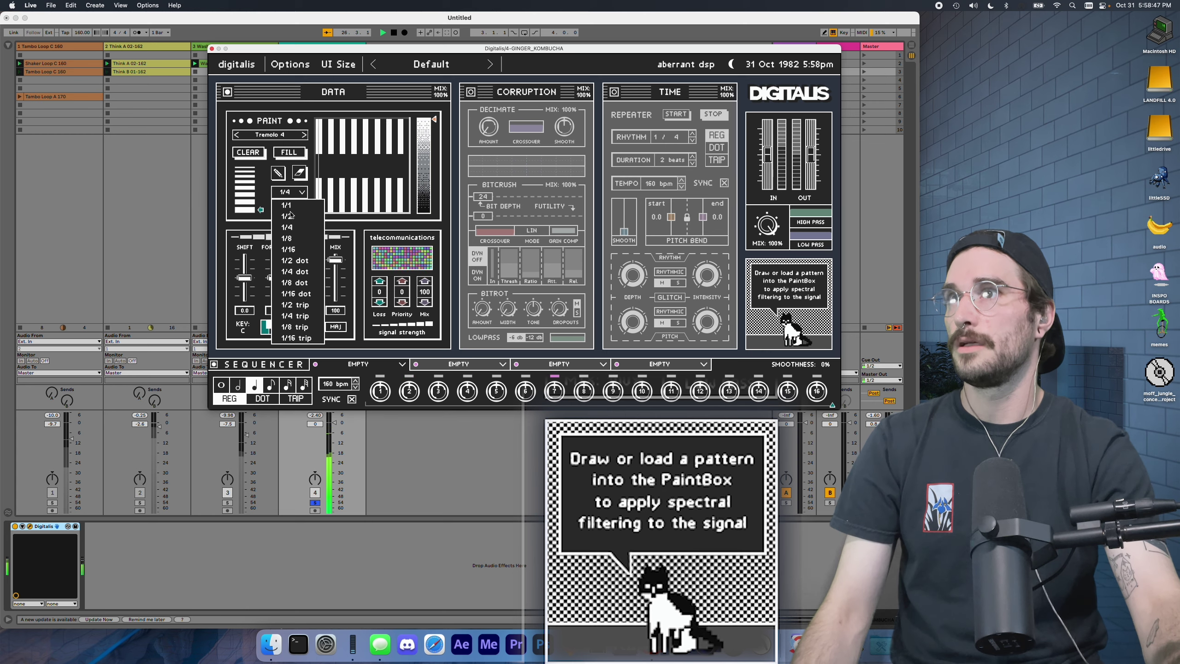
left_click(294, 212)
left_click(305, 193)
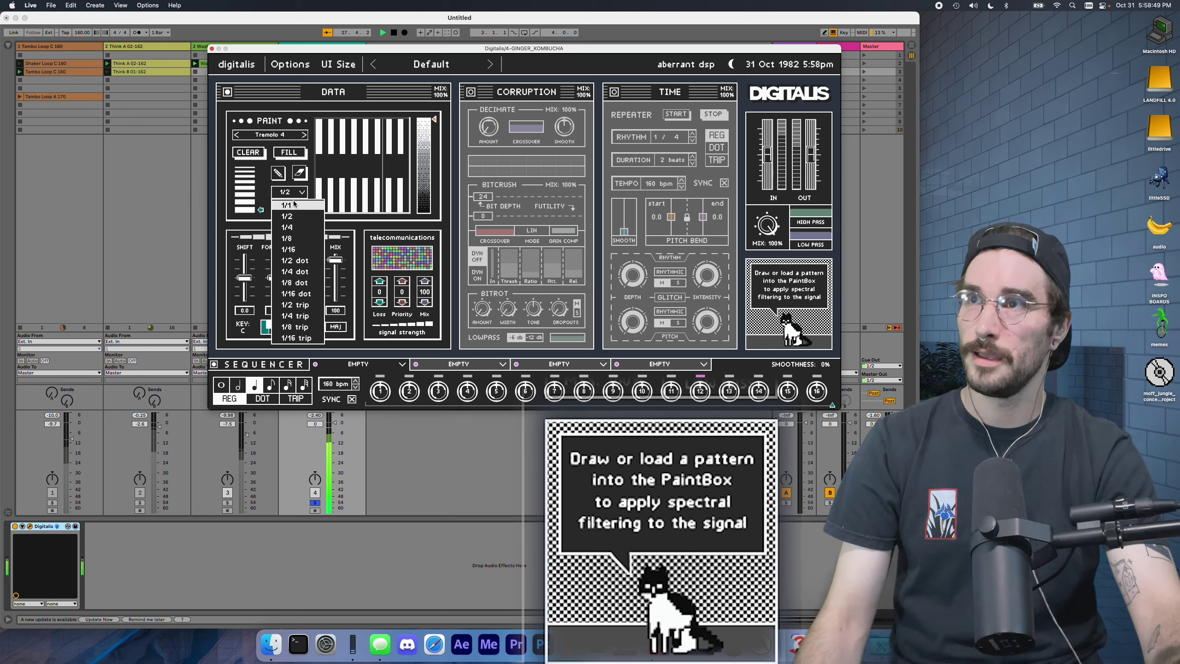
left_click(293, 206)
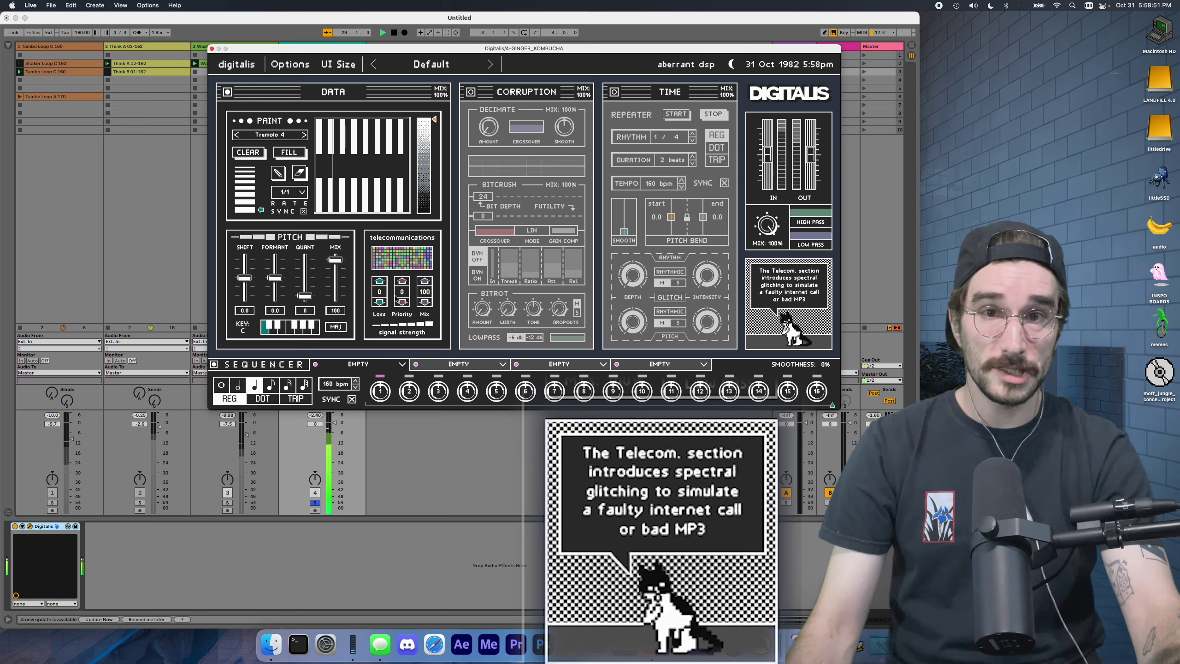
Fade the PaintBox pattern out completely and raise the pitch Quant to 100
left_click_drag(438, 127, 449, 186)
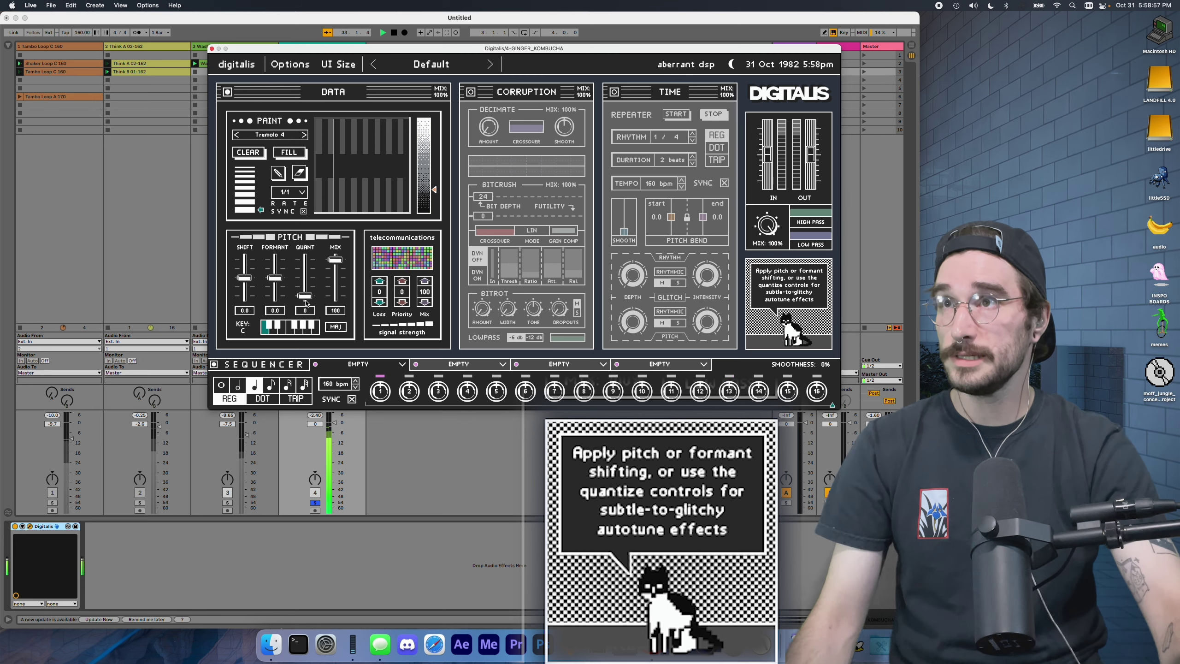
left_click_drag(307, 296, 305, 259)
mouse_move(433, 188)
left_mouse_down()
mouse_move(432, 137)
mouse_move(430, 222)
left_mouse_up()
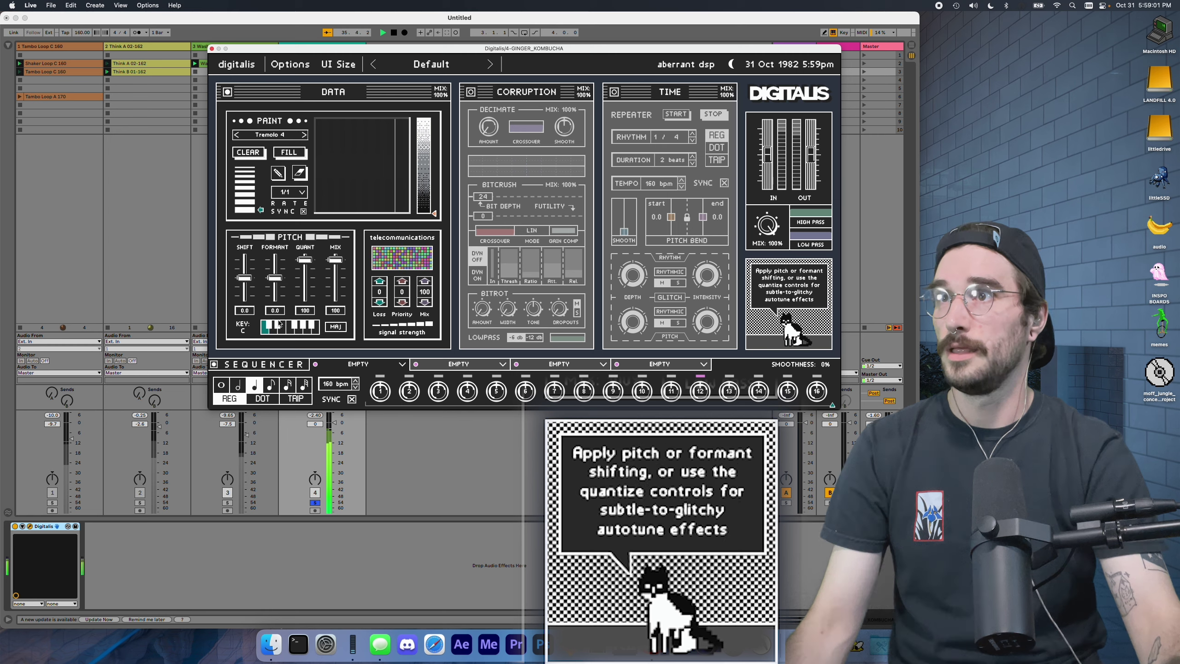
Try a different note on the pitch key keyboard and lower Quant to 0
left_click(300, 326)
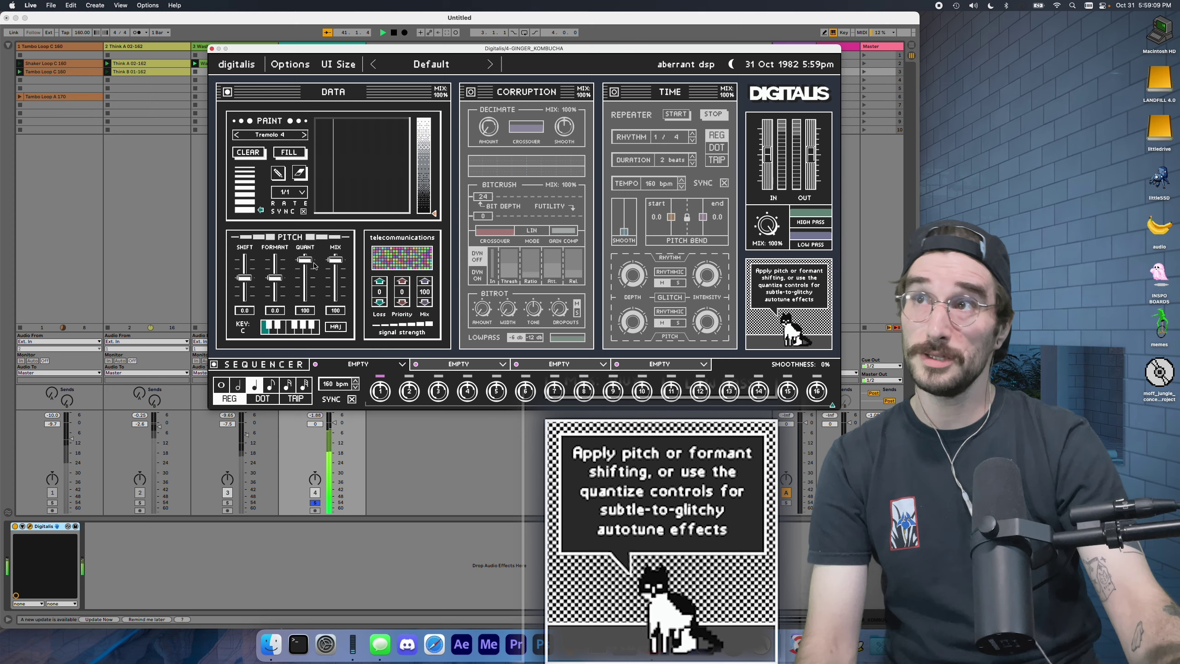
left_click_drag(310, 263, 284, 344)
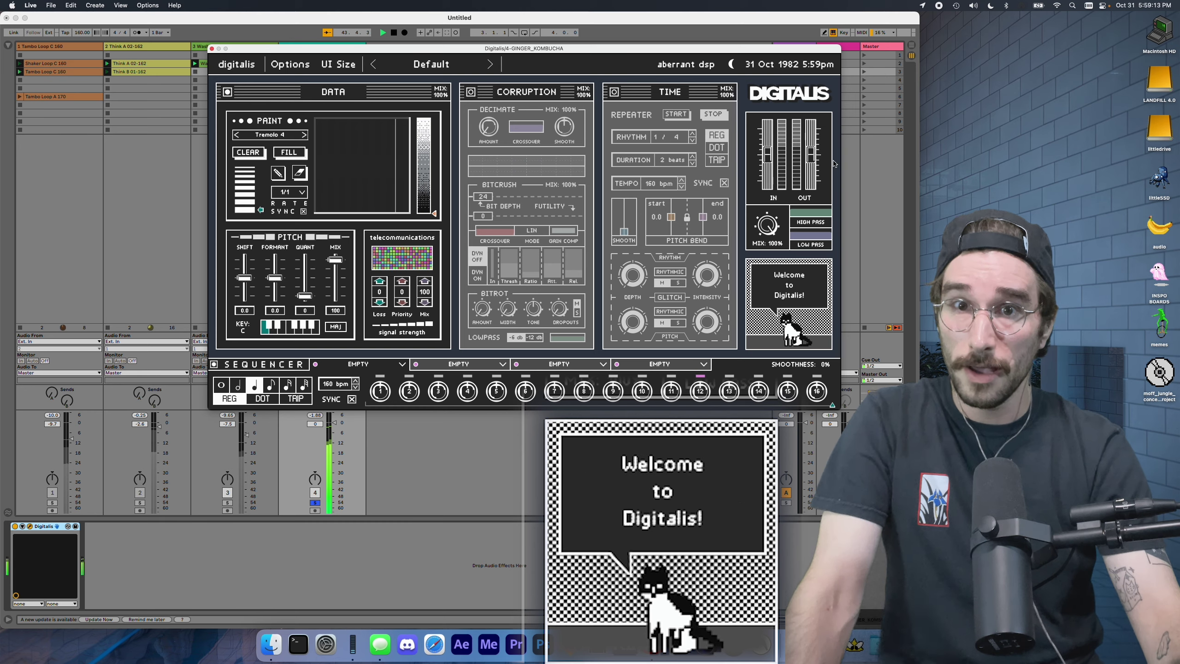
Raise the telecommunications Loss to 71 and Priority to 60
left_click_drag(381, 293, 405, 279)
left_click(402, 281)
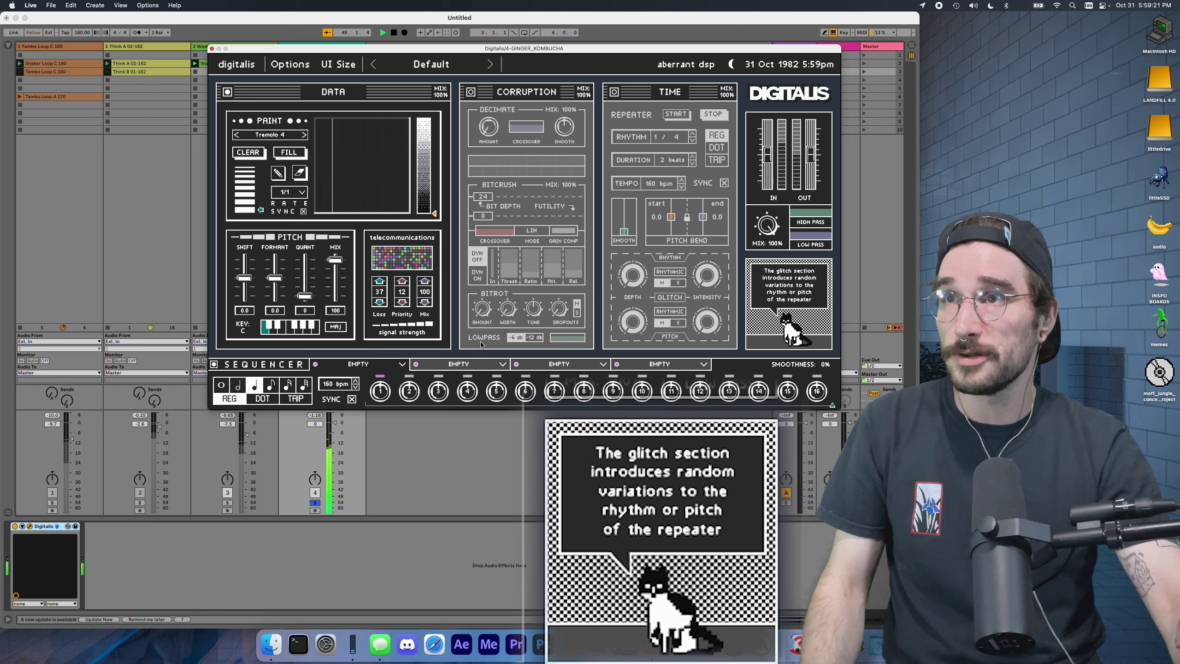
left_click_drag(401, 298, 401, 297)
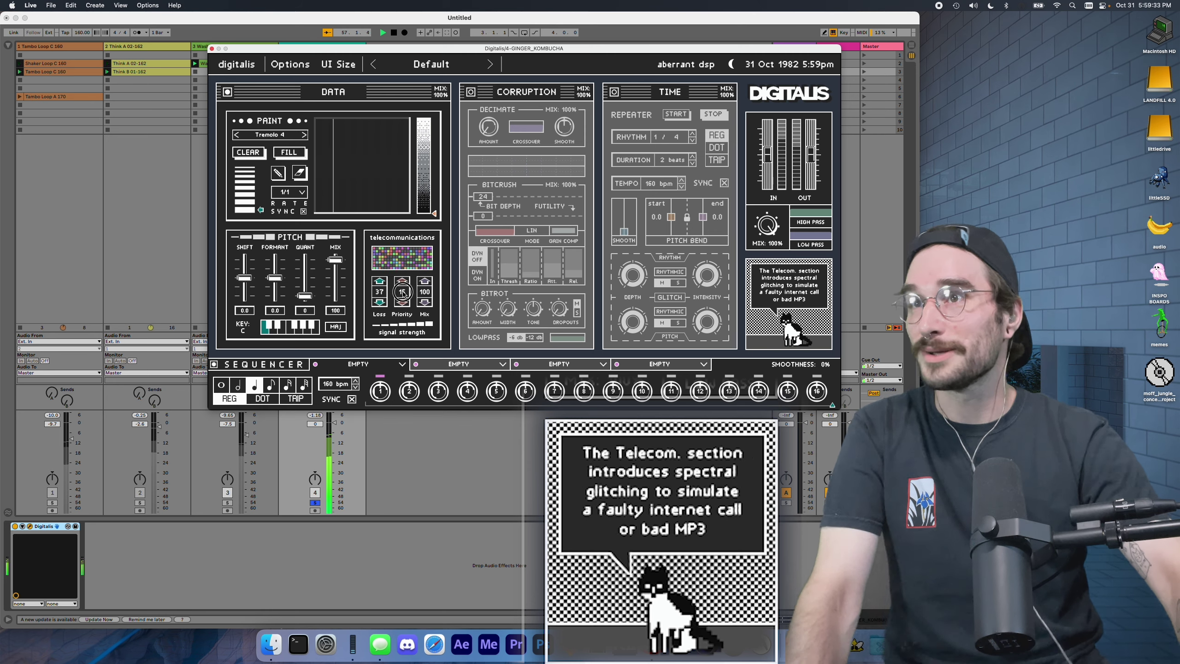
left_click_drag(403, 293, 335, 299)
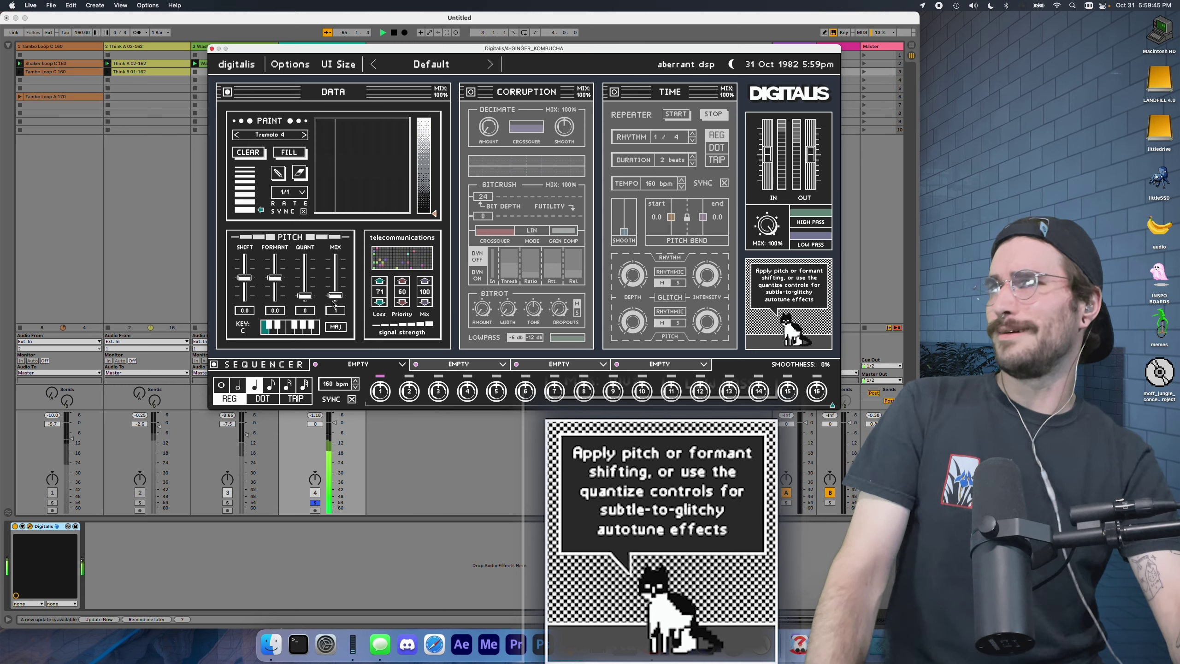
Set the pitch Quant to 56 and pitch Mix to 10, and fade the PaintBox pattern back in
left_click_drag(334, 302, 304, 275)
left_click_drag(444, 209, 453, 145)
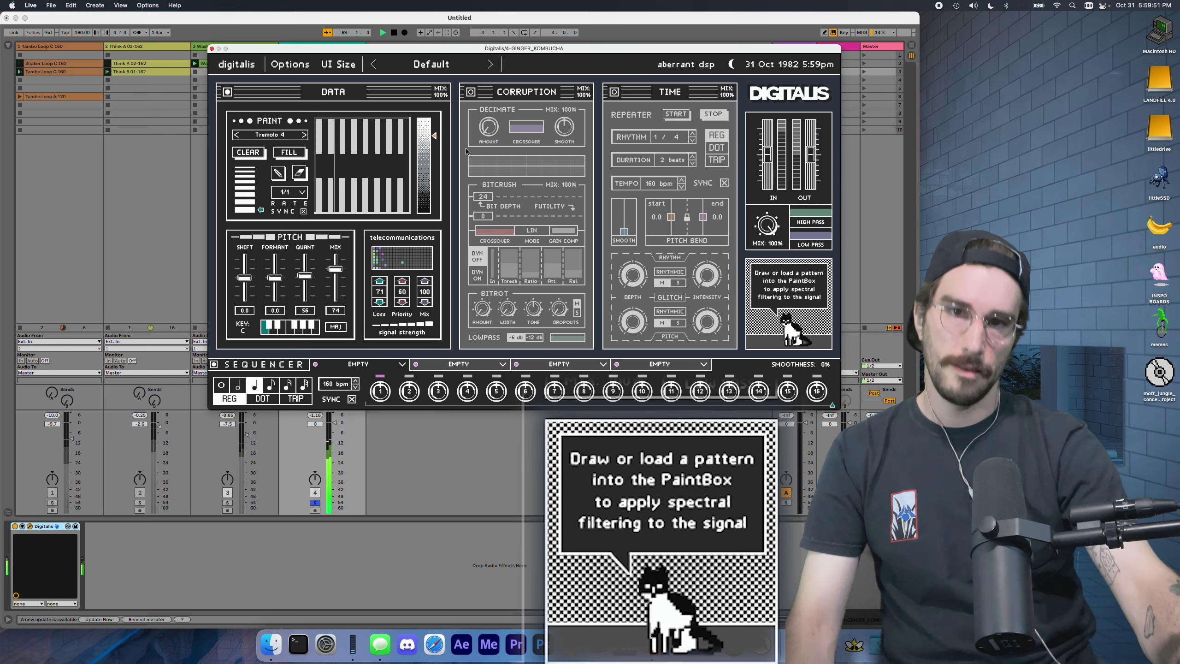
left_click_drag(335, 269, 335, 293)
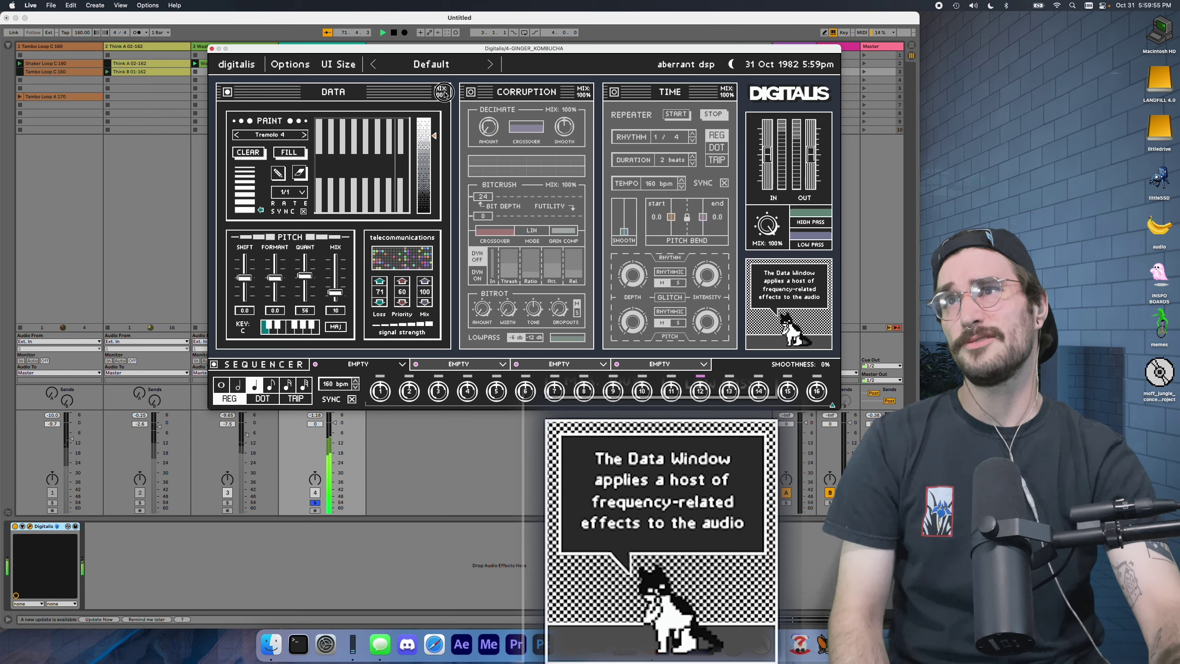
Lower the Data module's mix to 39%, then switch Data off and Corruption on
left_click_drag(441, 91, 434, 161)
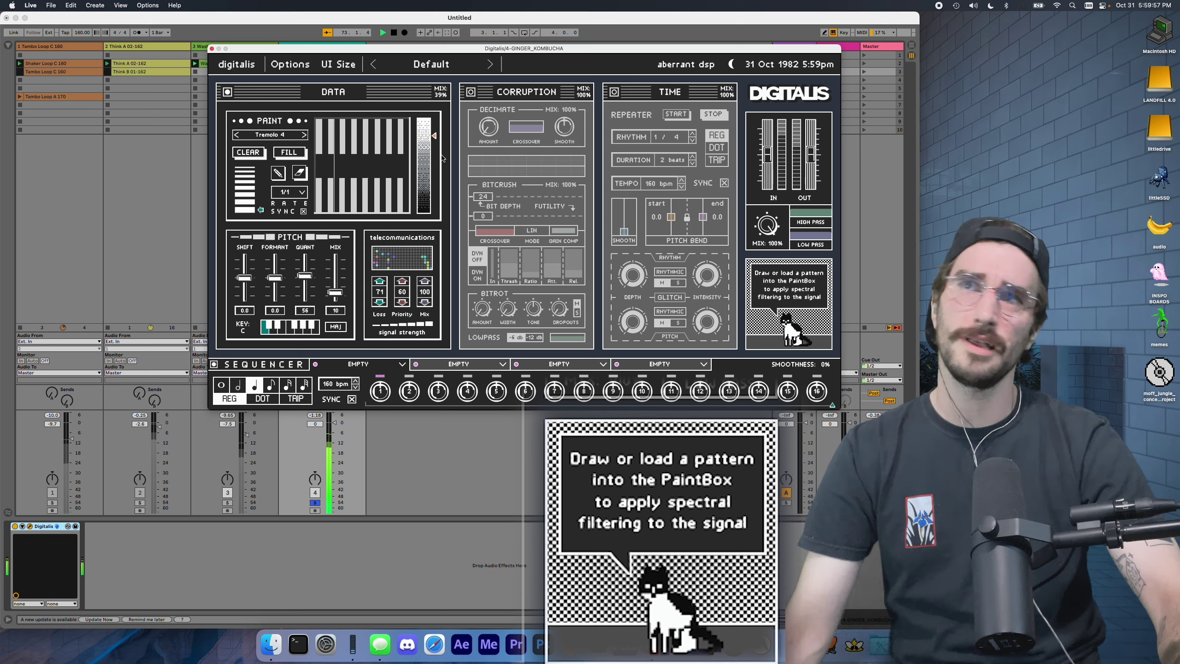
left_click(228, 94)
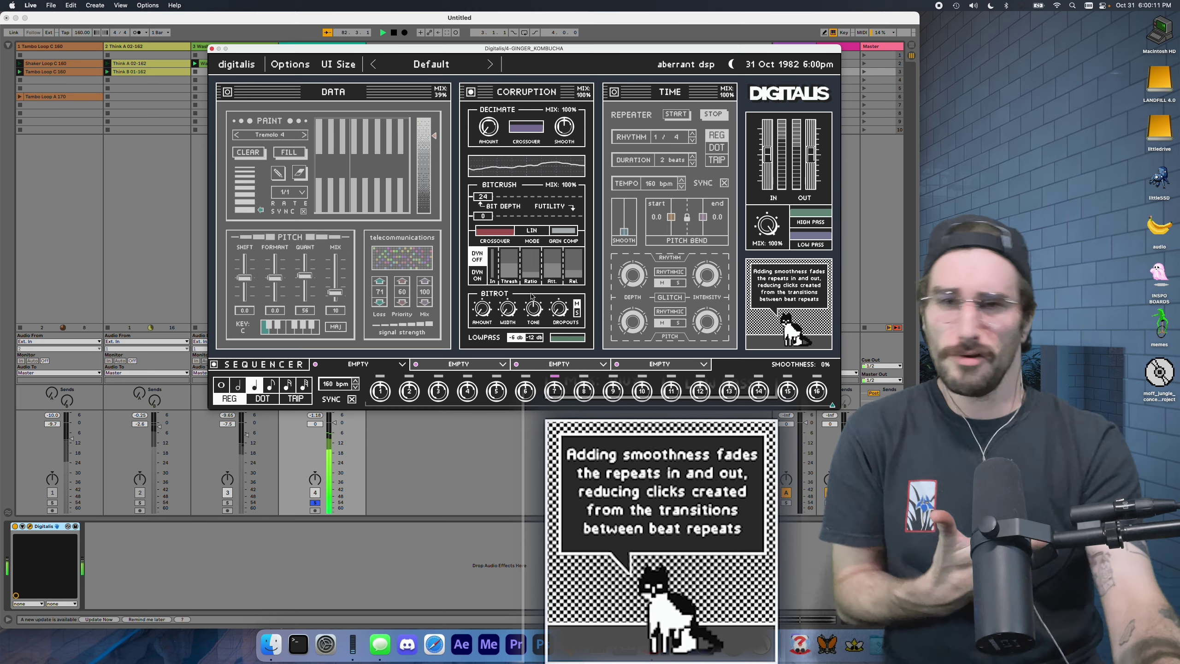
double_click(580, 198)
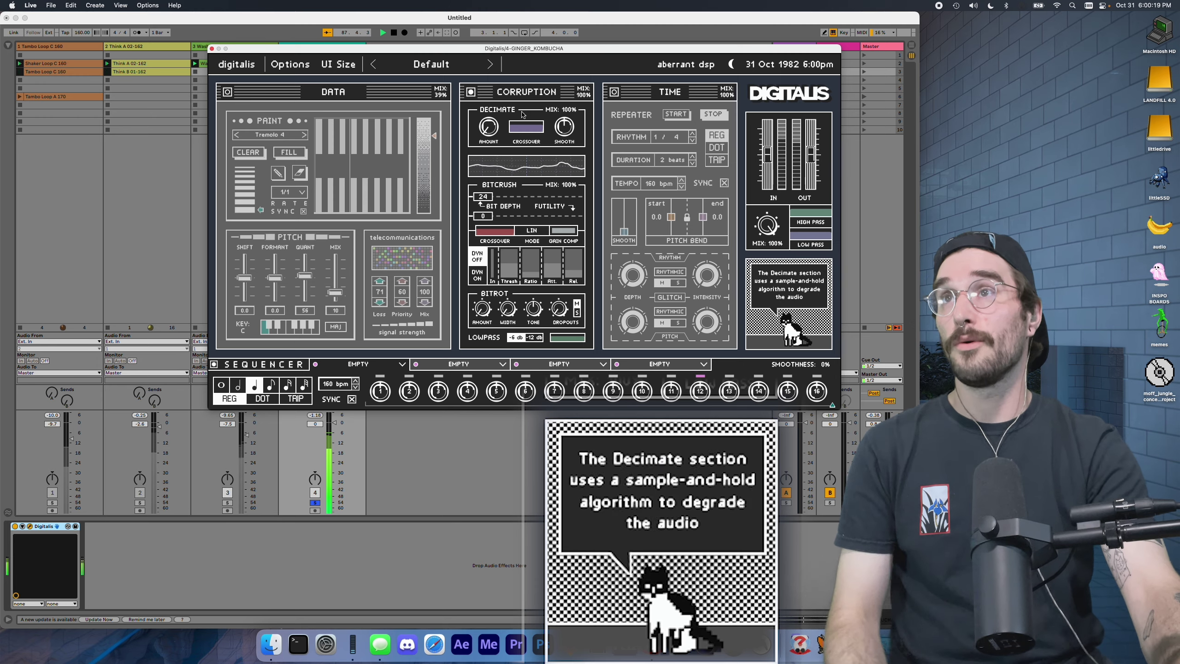
Move the clip in slot 8 of the GINGER_KOMBUCHA track up to slot 7 and play it
left_click_drag(489, 48, 735, 15)
left_click(328, 113)
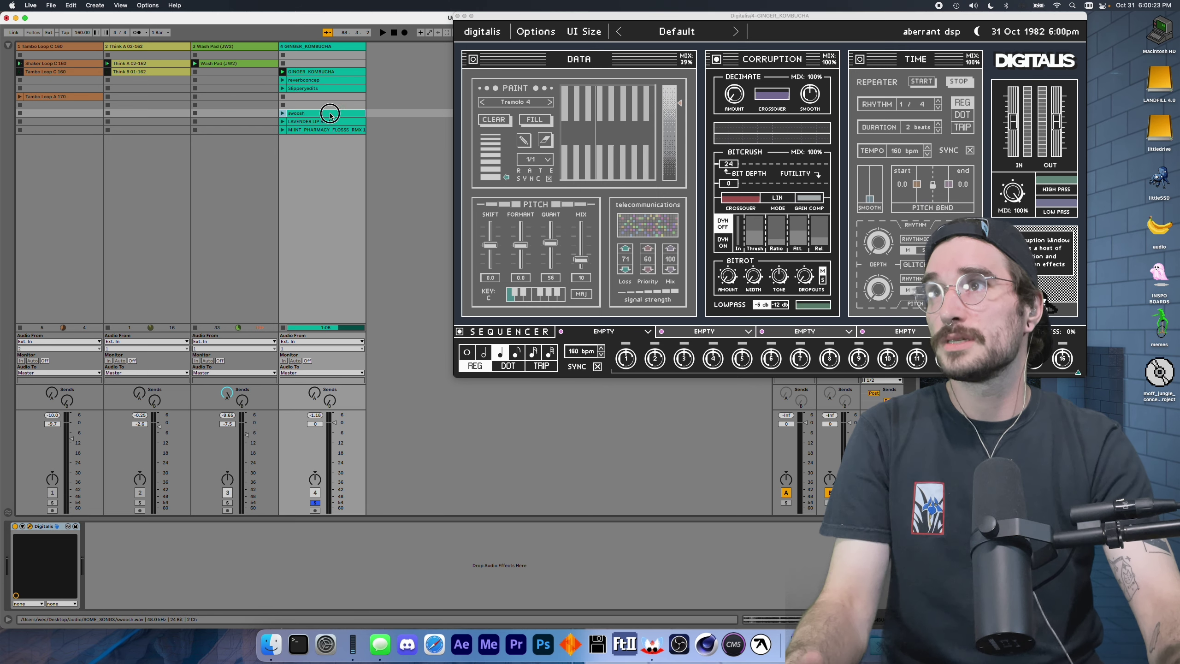
left_click_drag(330, 116, 333, 107)
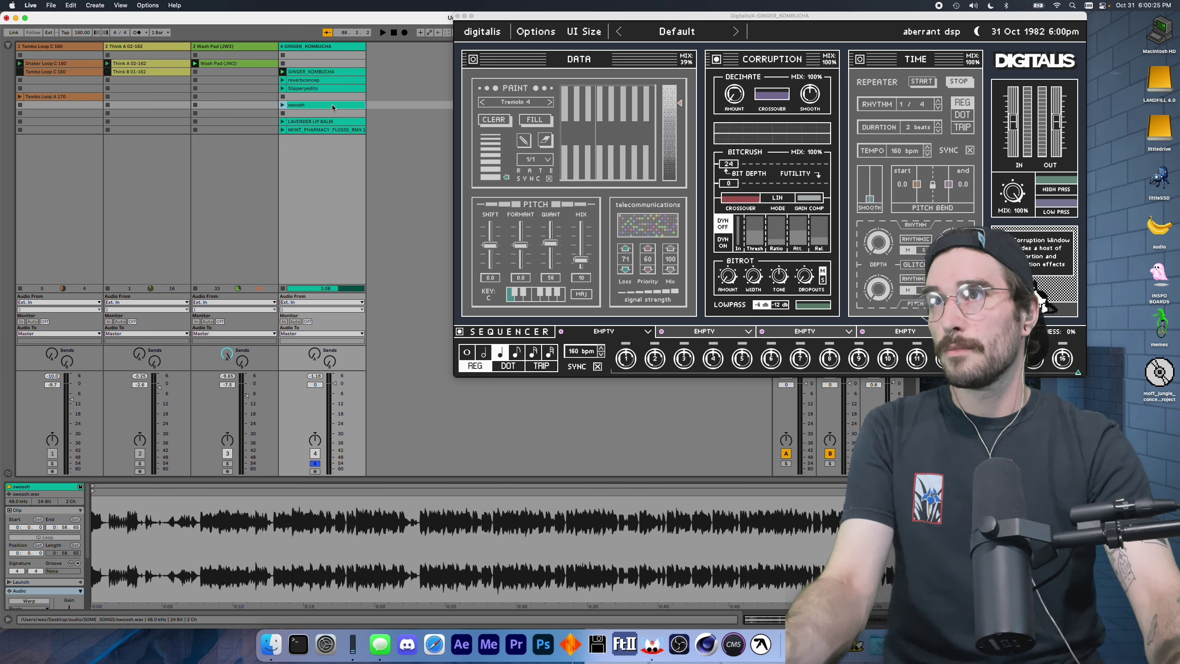
key("space")
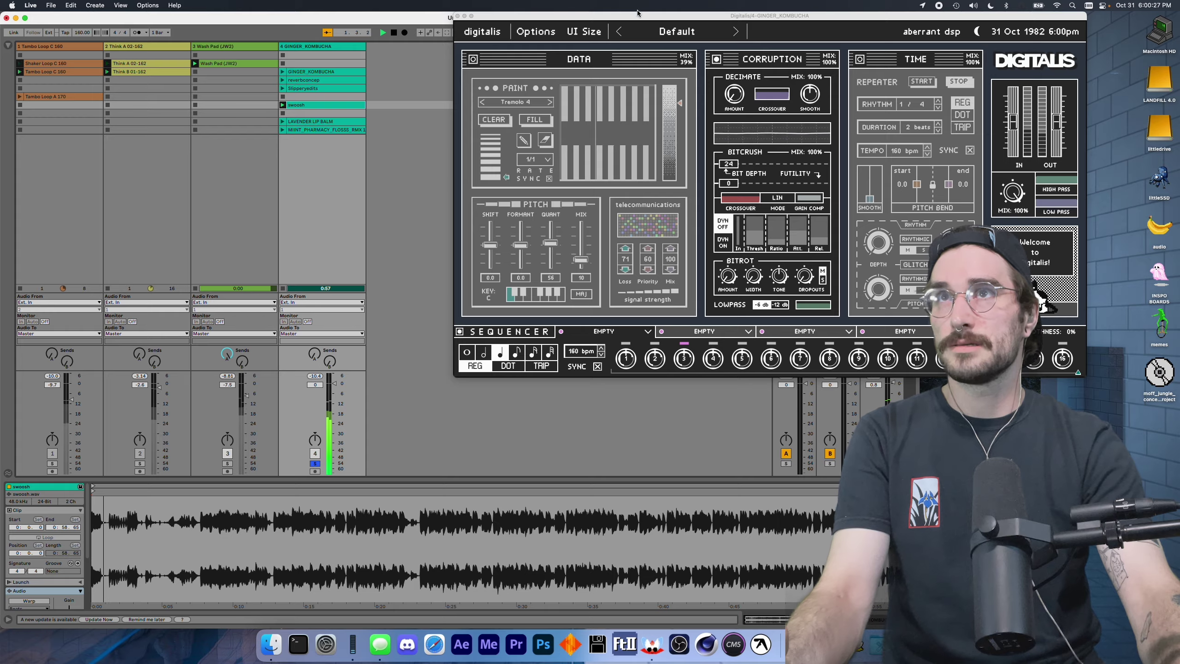
left_click_drag(631, 15, 345, 16)
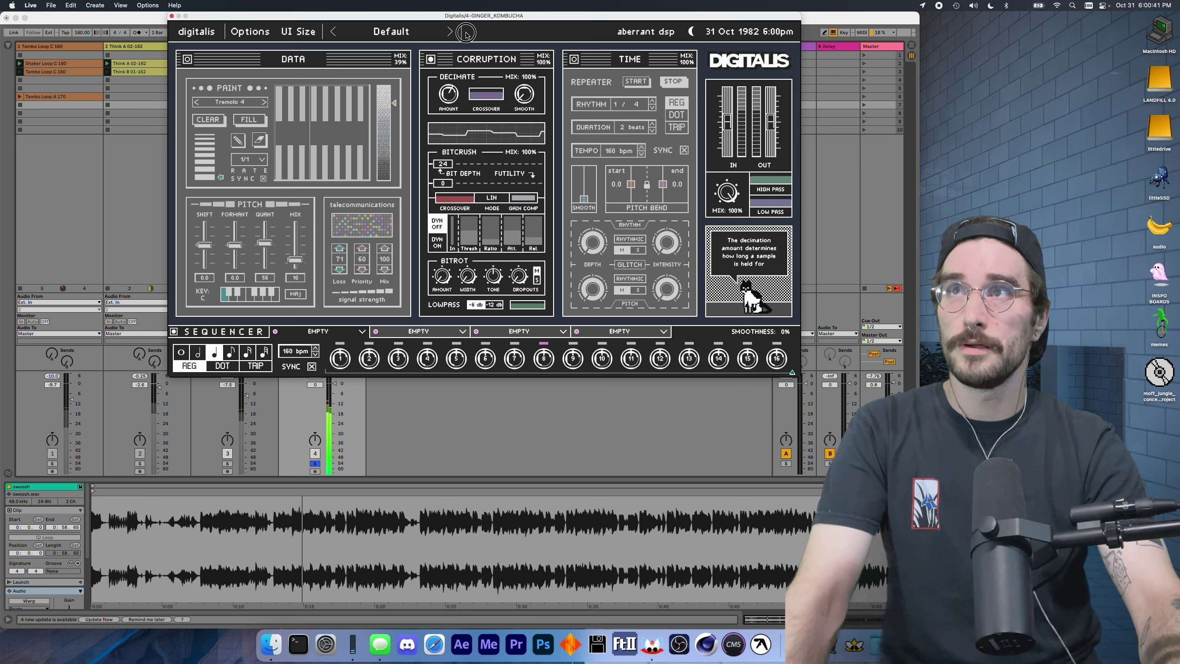
Try the Decimate effect with different amounts and crossover frequencies, and restore the crossover to full range
mouse_move(470, 102)
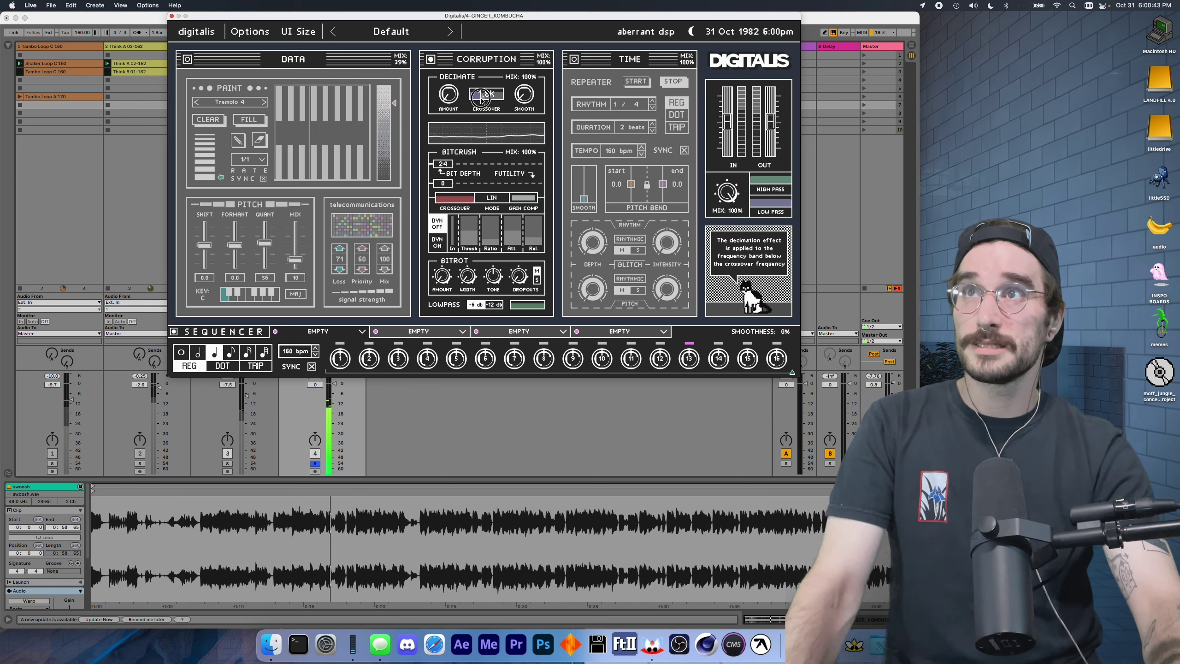
left_click_drag(470, 103, 478, 101)
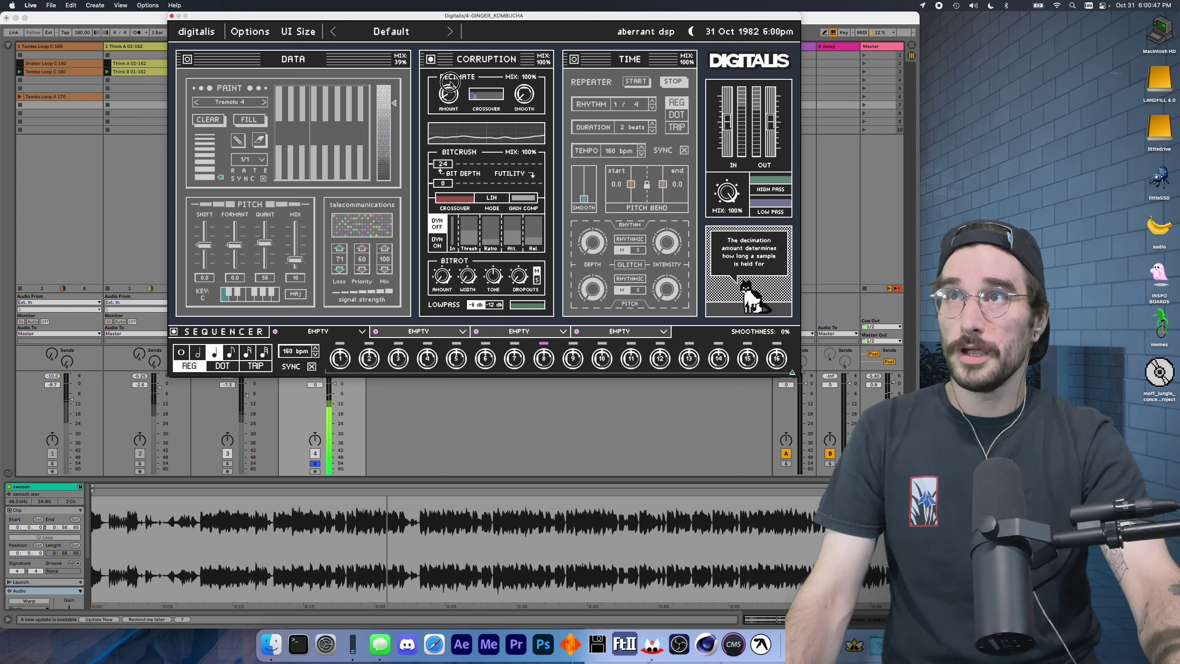
mouse_move(477, 95)
left_click_drag(476, 96, 480, 96)
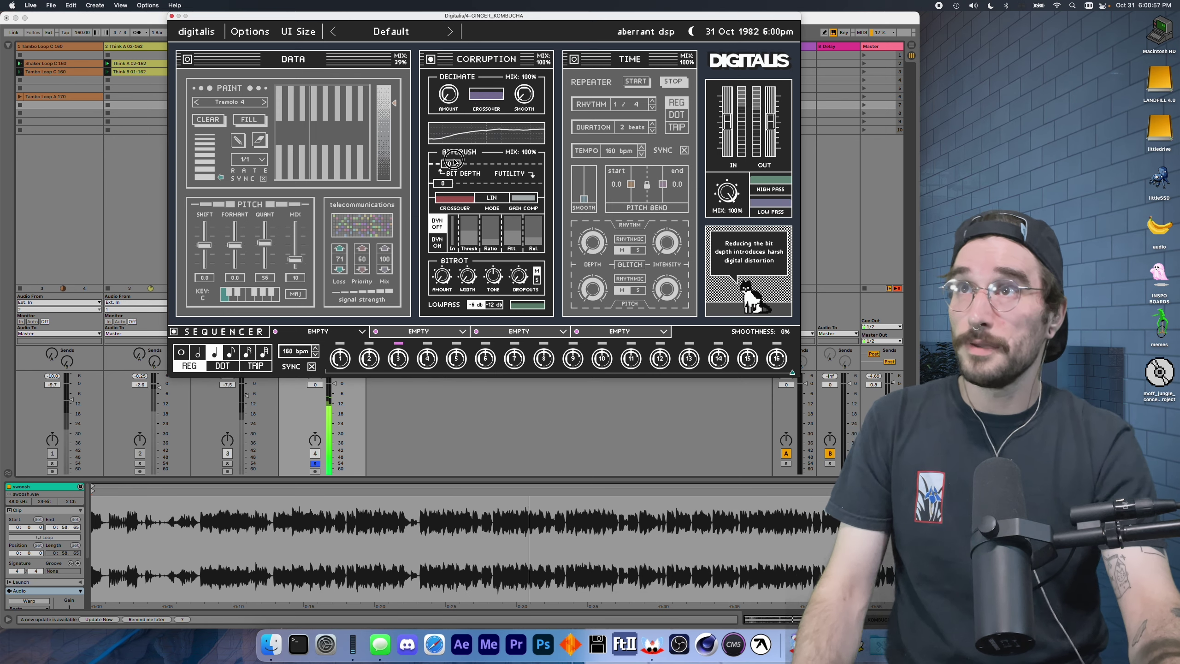
Try a Bitcrush bit depth of 3.6 with added Futility, settle on 8.1 with Futility 0, and turn on dynamic bitcrushing
left_click_drag(446, 163, 493, 169)
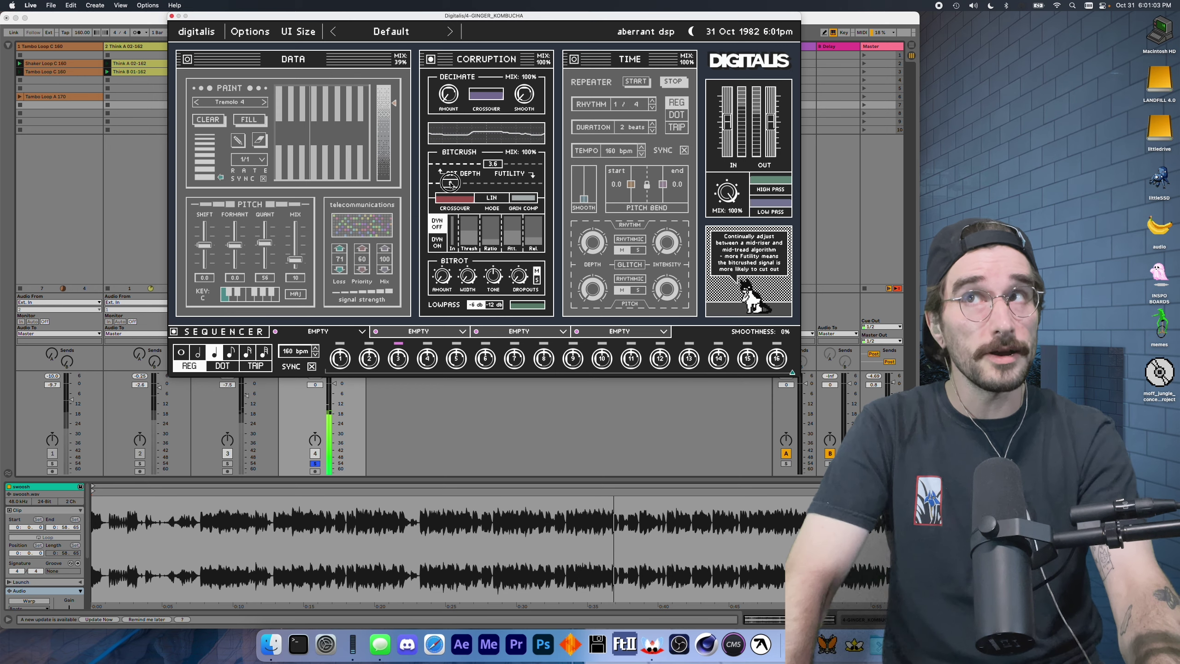
mouse_move(454, 183)
left_mouse_down()
mouse_move(473, 185)
mouse_move(443, 183)
left_mouse_up()
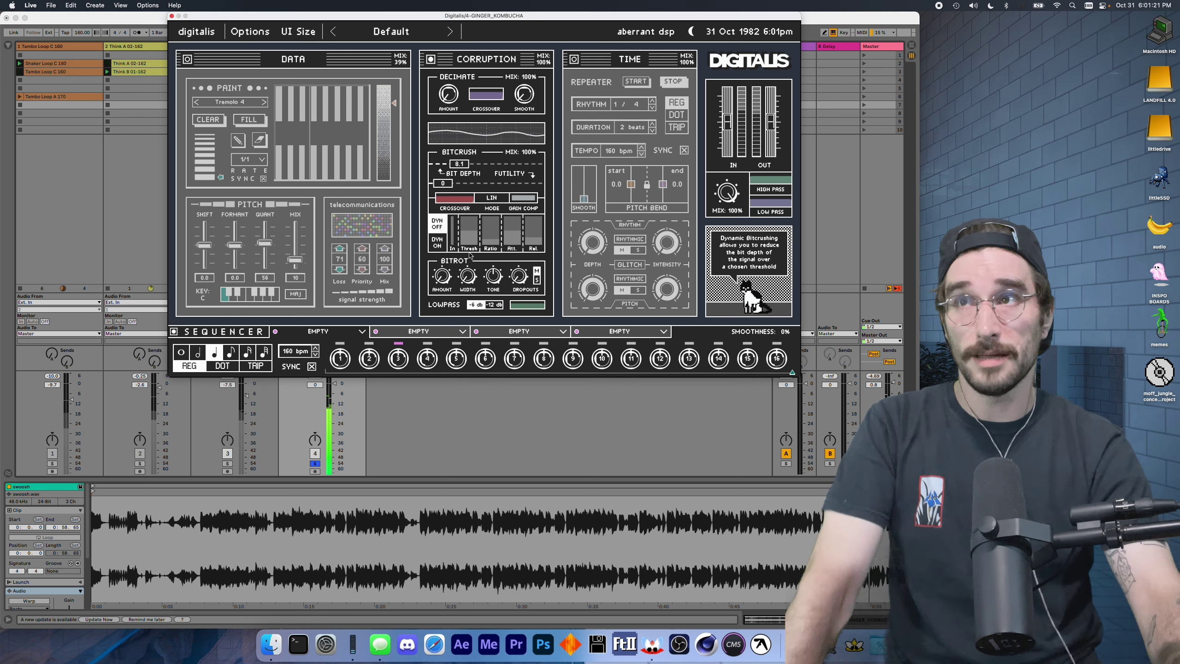
left_click(437, 242)
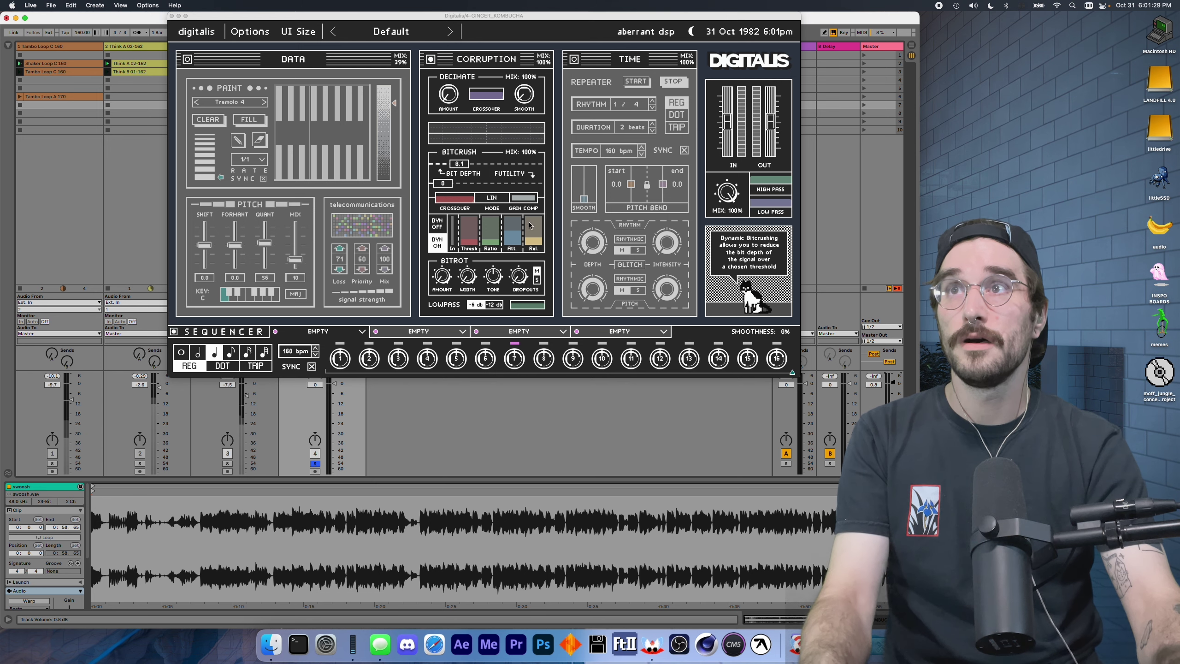
left_click(496, 230)
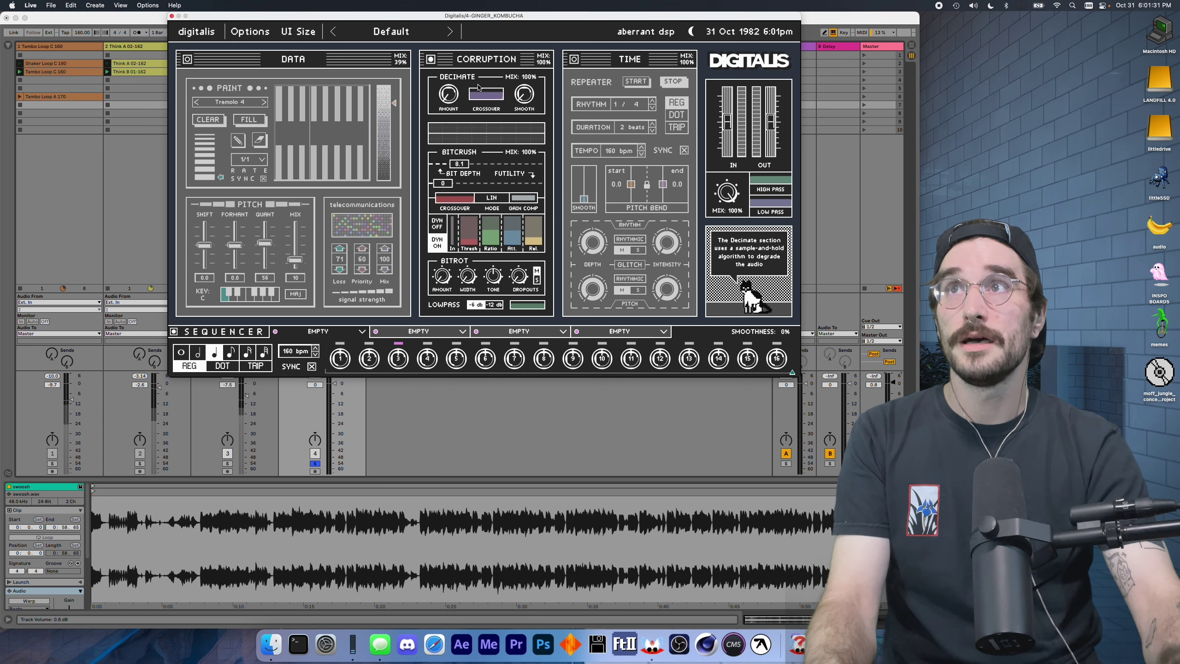
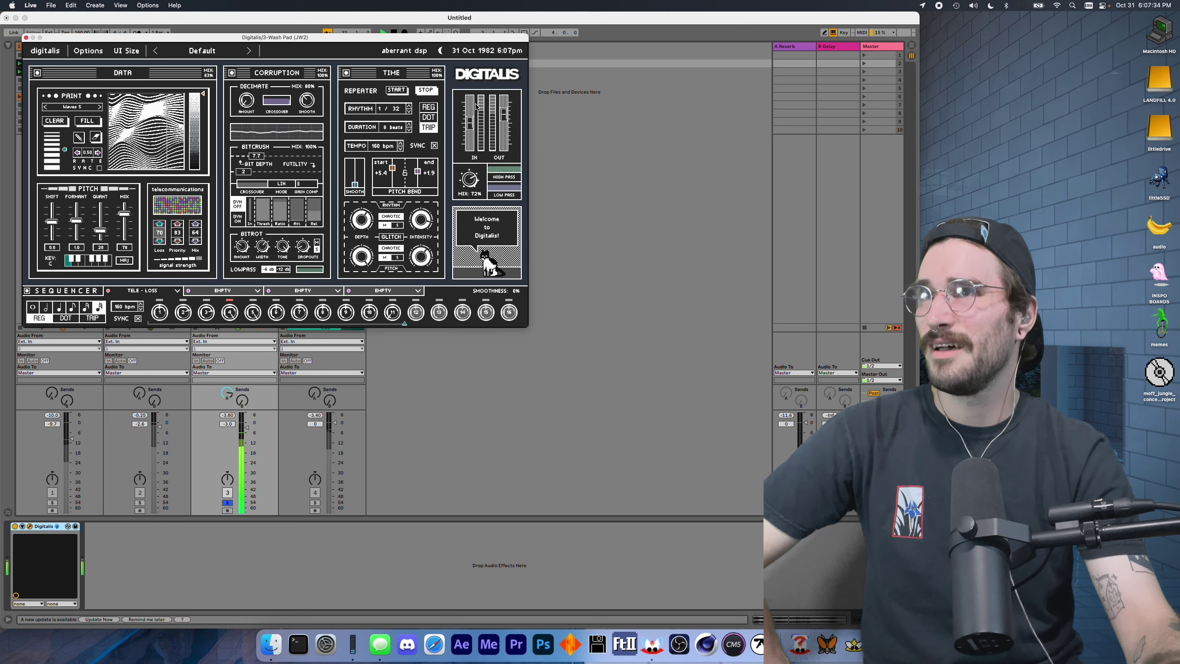
Set the Wash Pad plugin's overall mix to 79%, lengthen its sequence to 16 steps at a slower rate, and adjust the low-pass filter
mouse_move(503, 115)
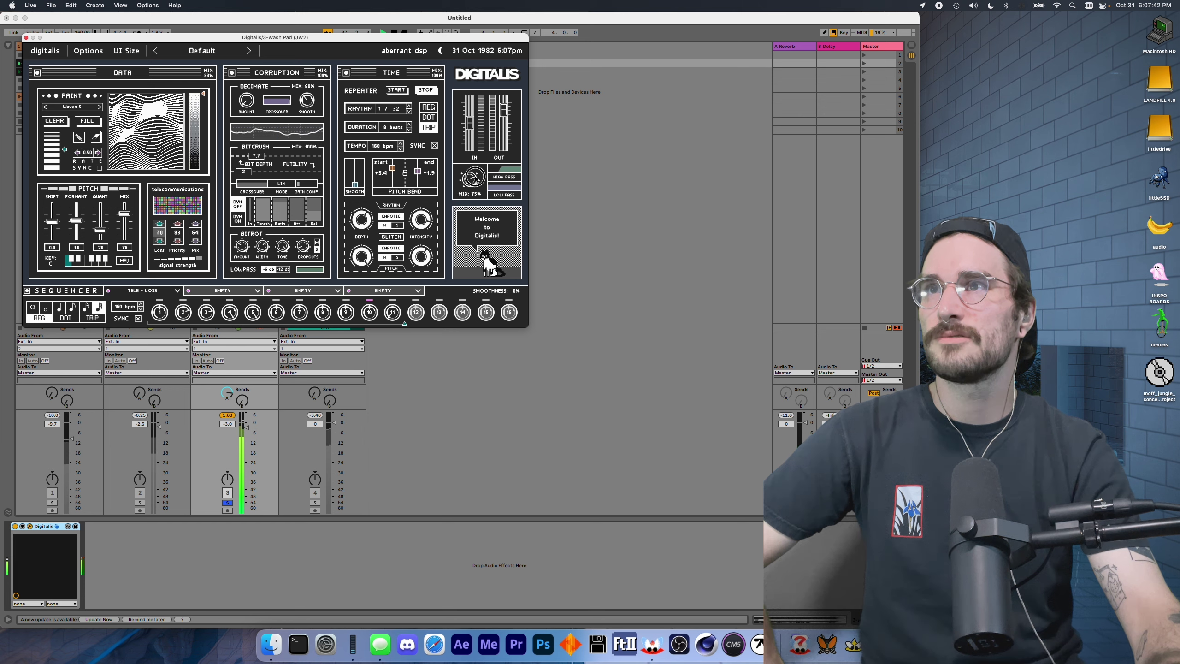
mouse_move(395, 95)
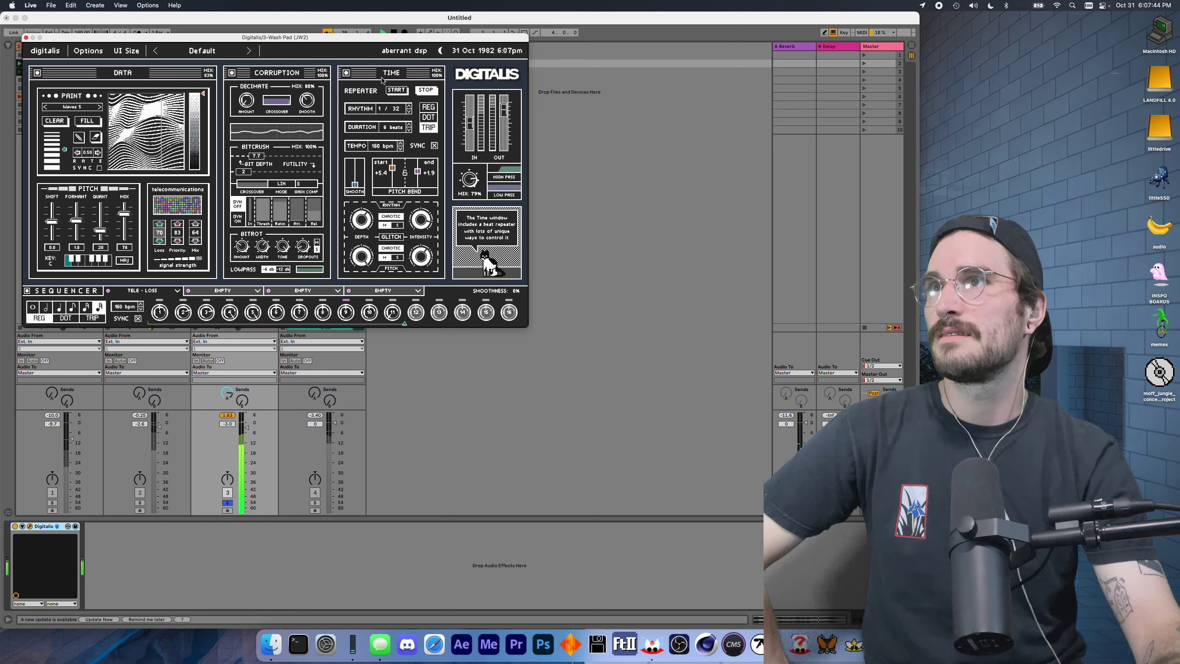
mouse_move(195, 293)
mouse_move(233, 129)
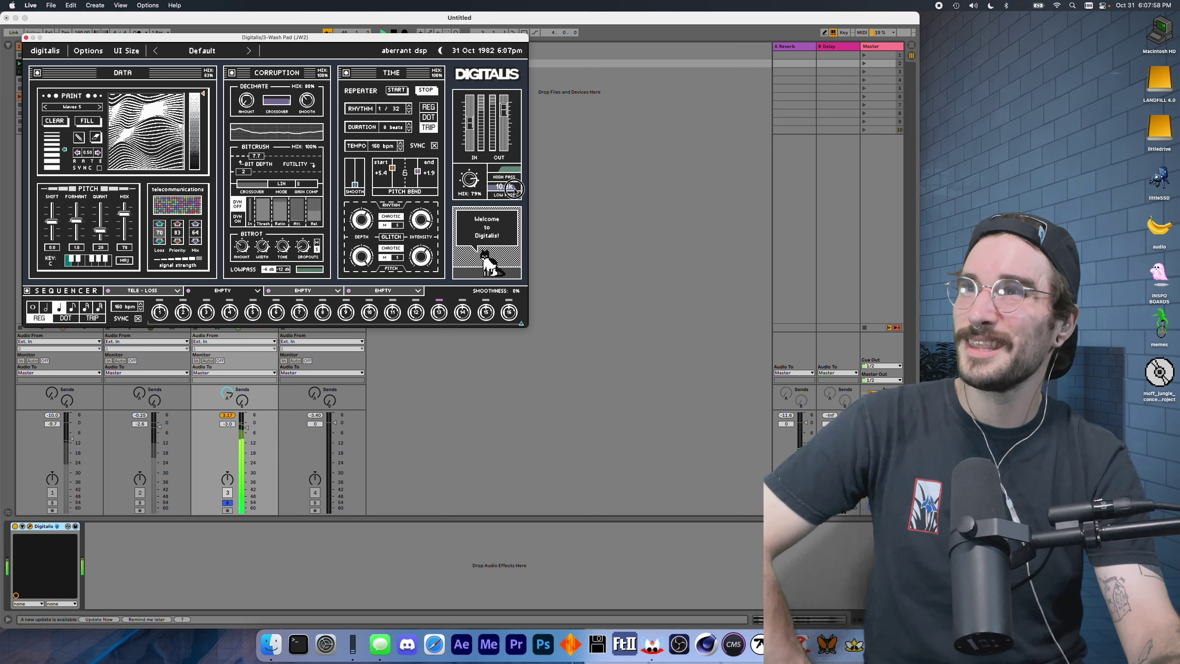
mouse_move(514, 190)
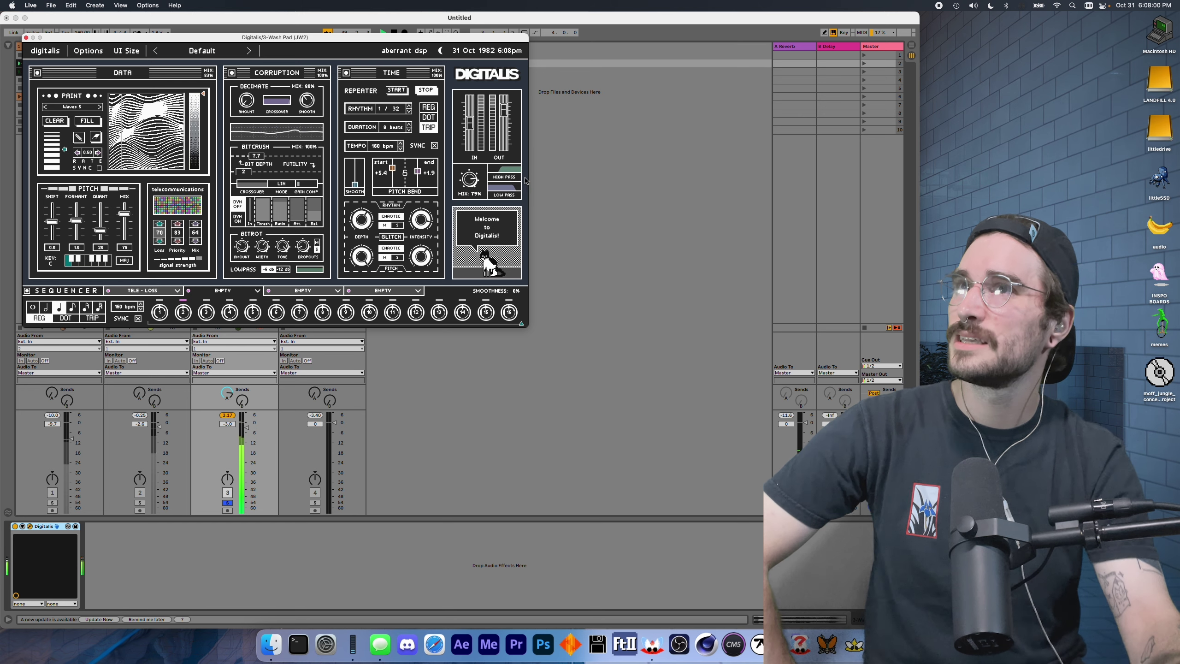
Close the plugin window, lower the Wash Pad track's volume, and solo the Tambo Loop and Think A tracks alongside it
left_click(26, 37)
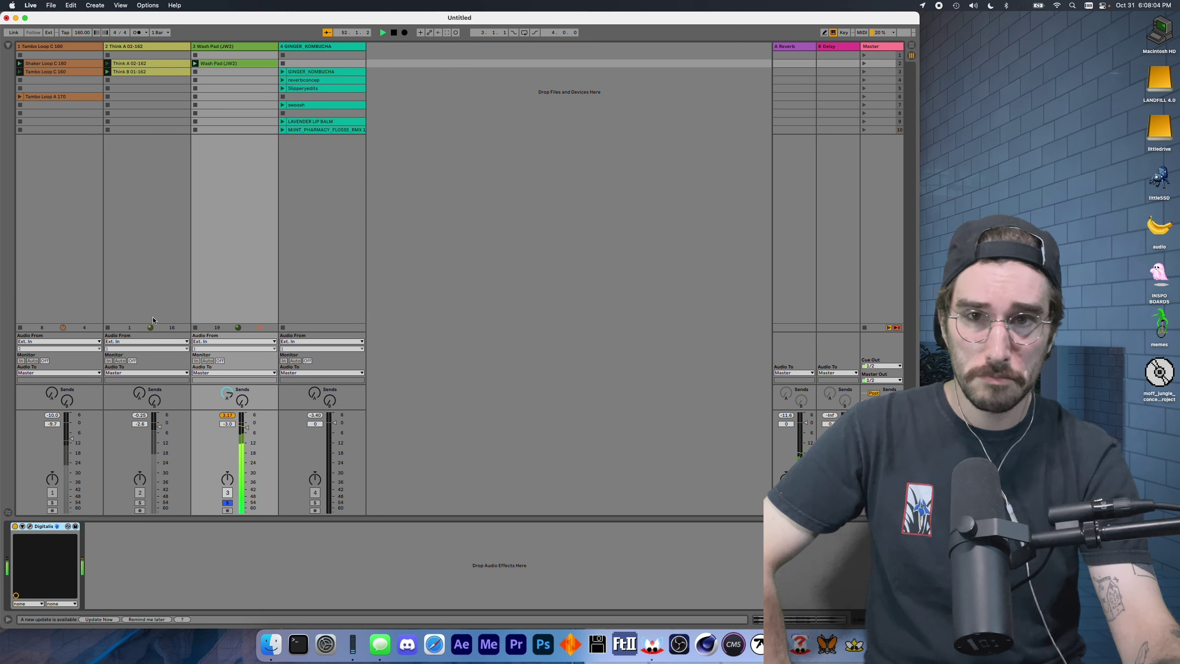
left_click_drag(246, 427, 246, 436)
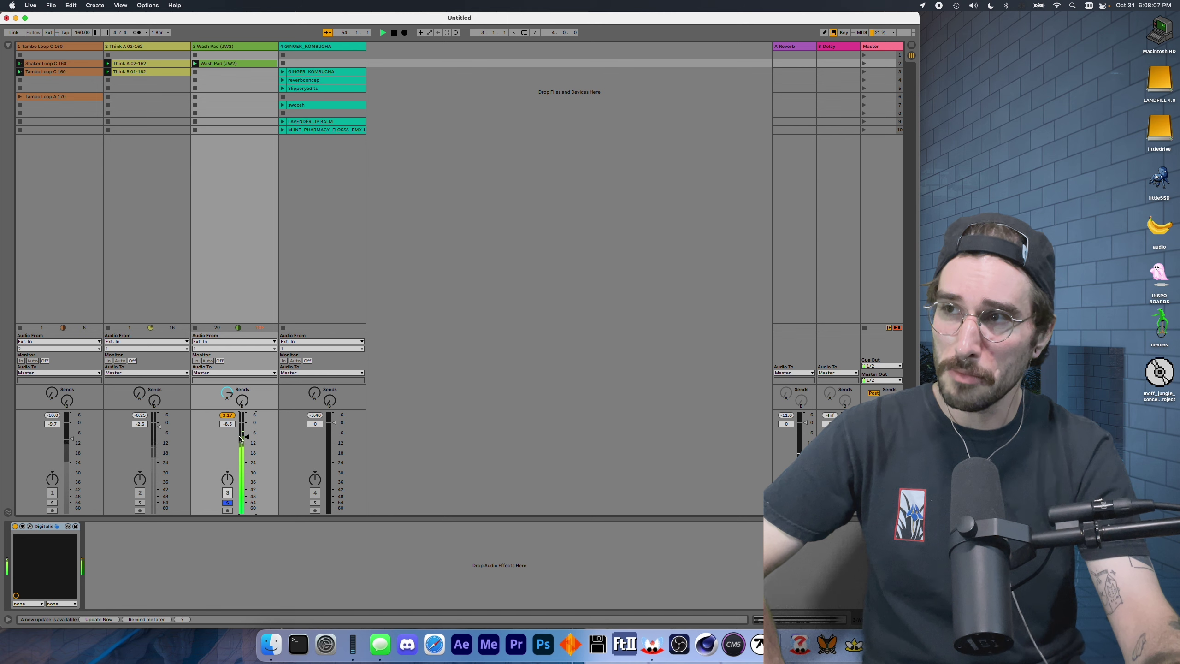
left_click(52, 502)
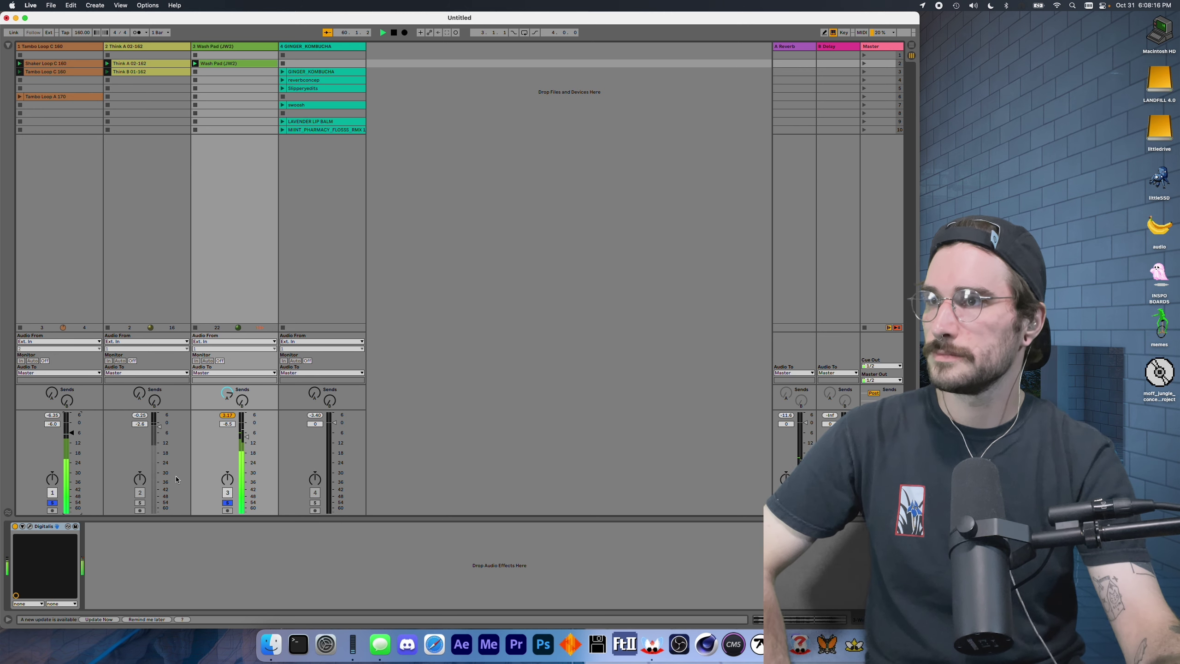
left_click(170, 46)
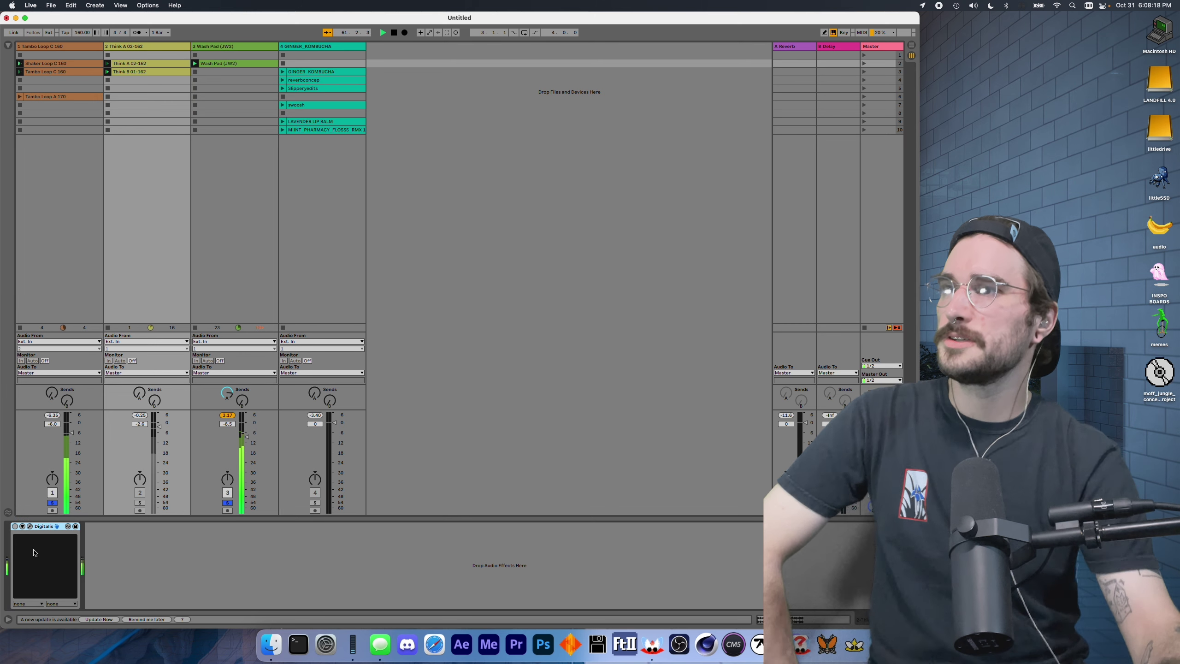
left_click(140, 502)
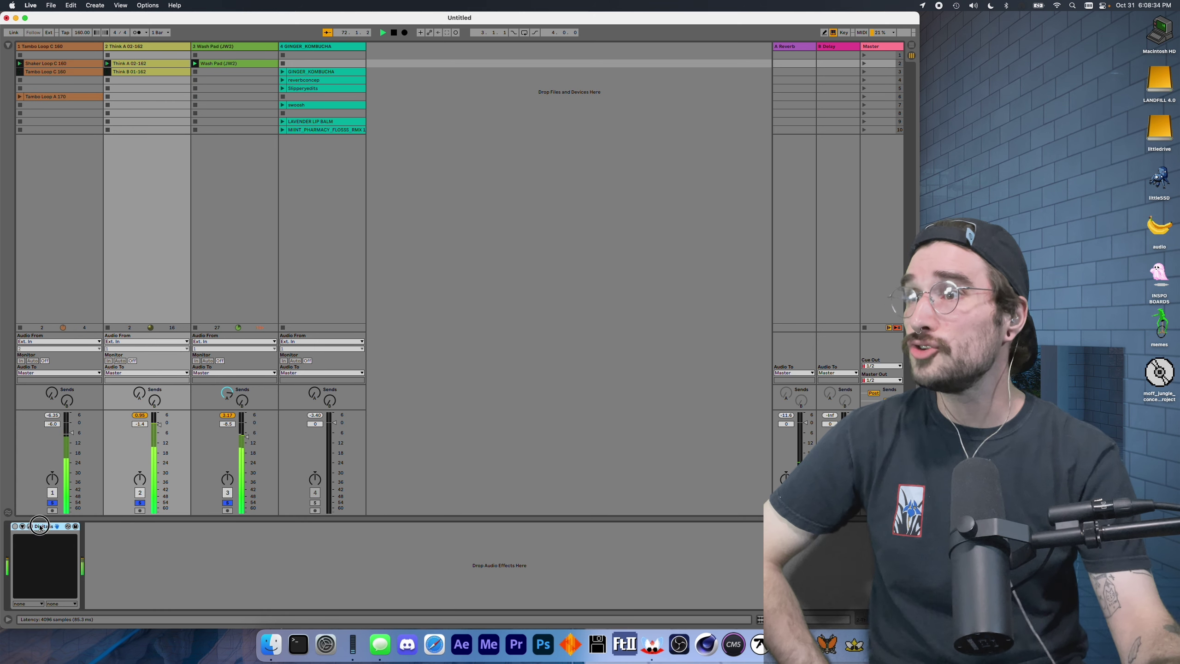
Activate the Digitalis device on the Think A track and open its plugin window
left_click(21, 527)
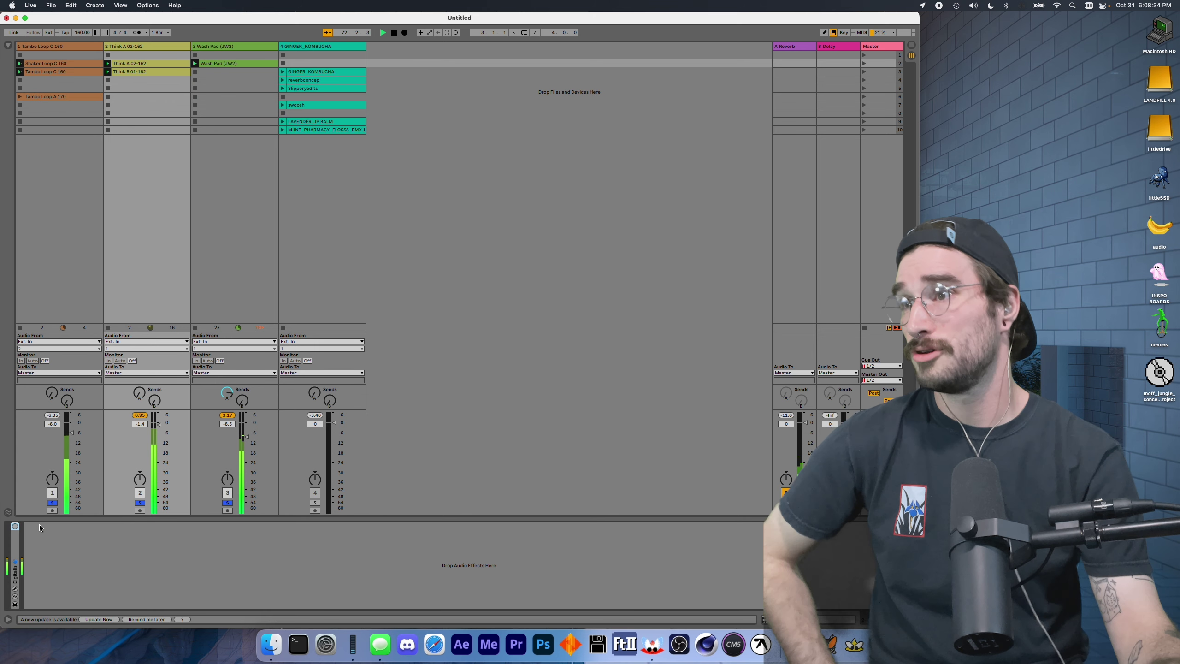
left_click(14, 534)
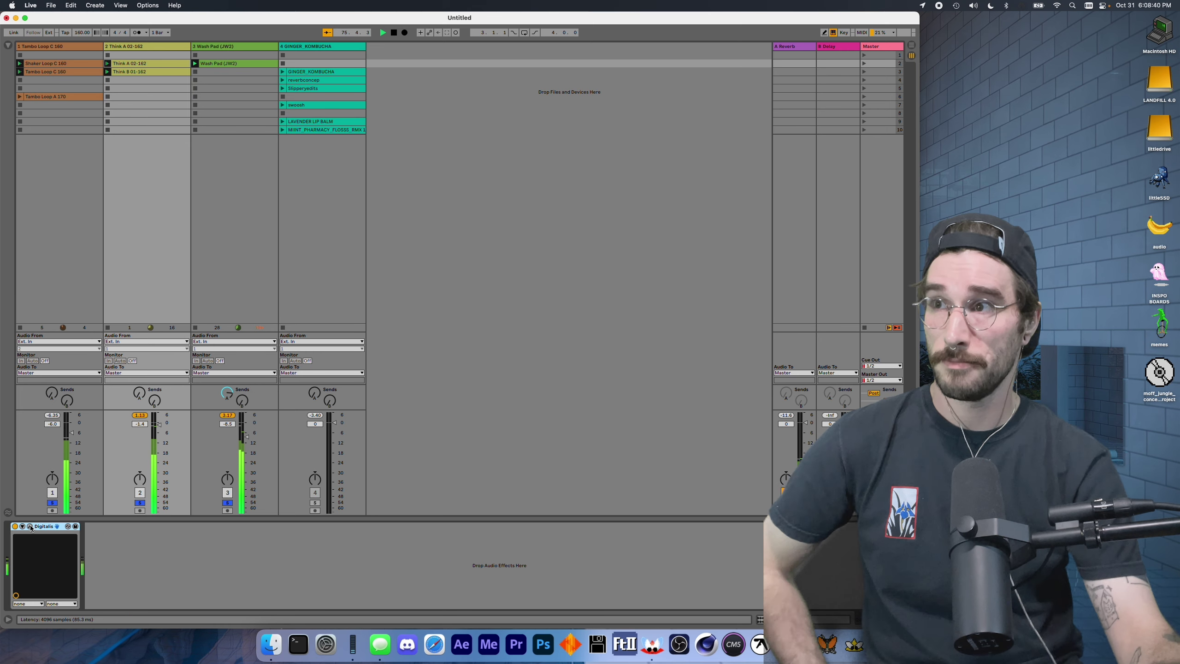
left_click(30, 527)
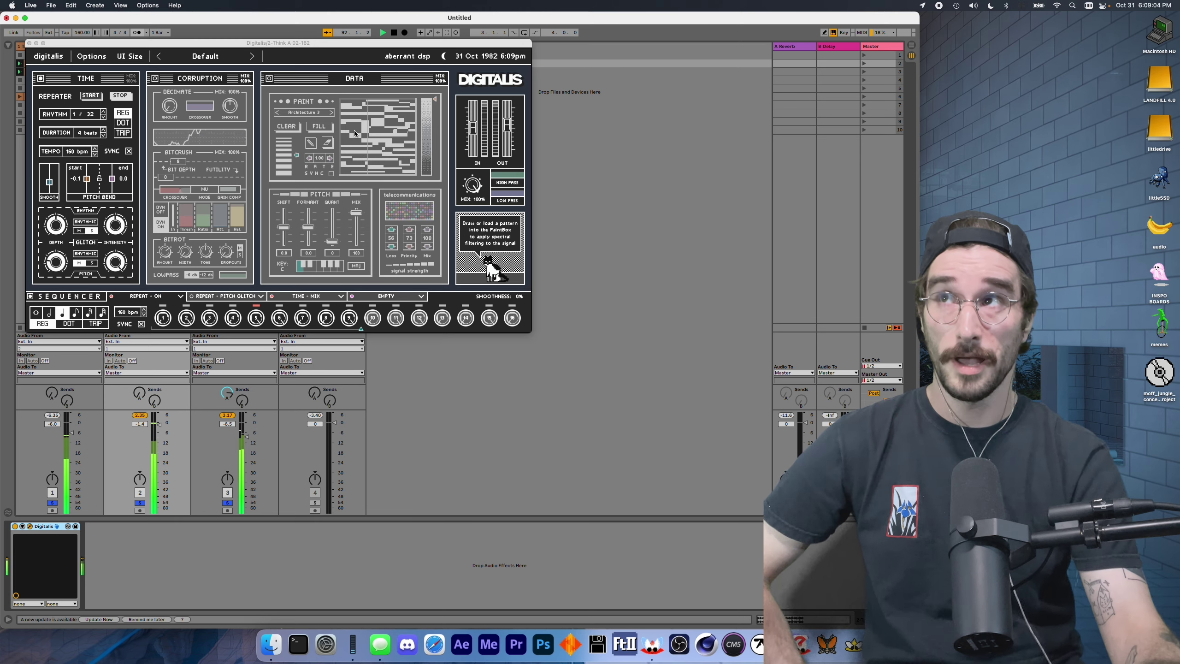
Enable the Data module and step through the PaintBox patterns past Disorienting to load Ramping Up
left_click(272, 78)
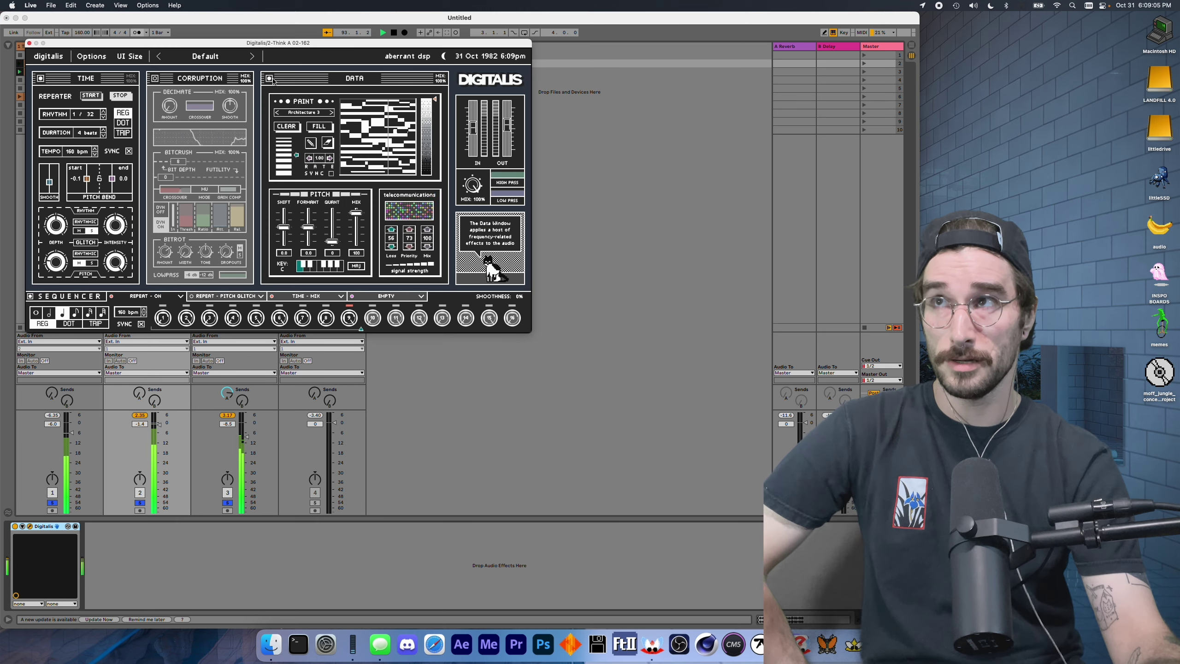
left_click(332, 113)
left_click(332, 113)
left_click(332, 113)
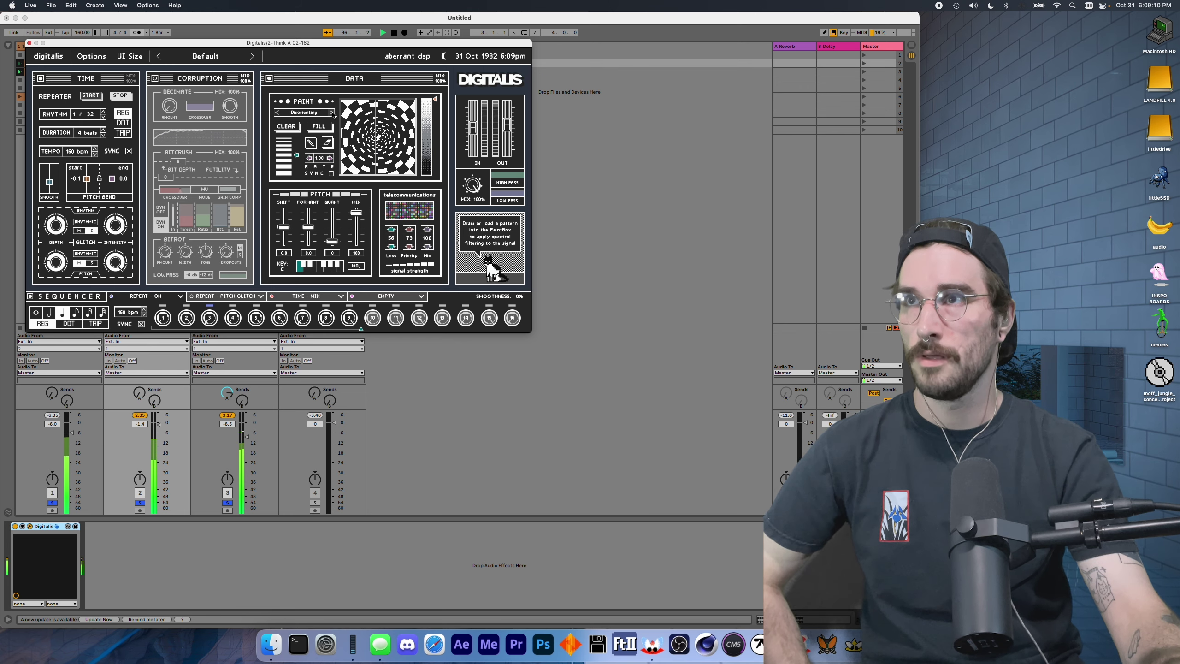
left_click(332, 113)
left_click(332, 113)
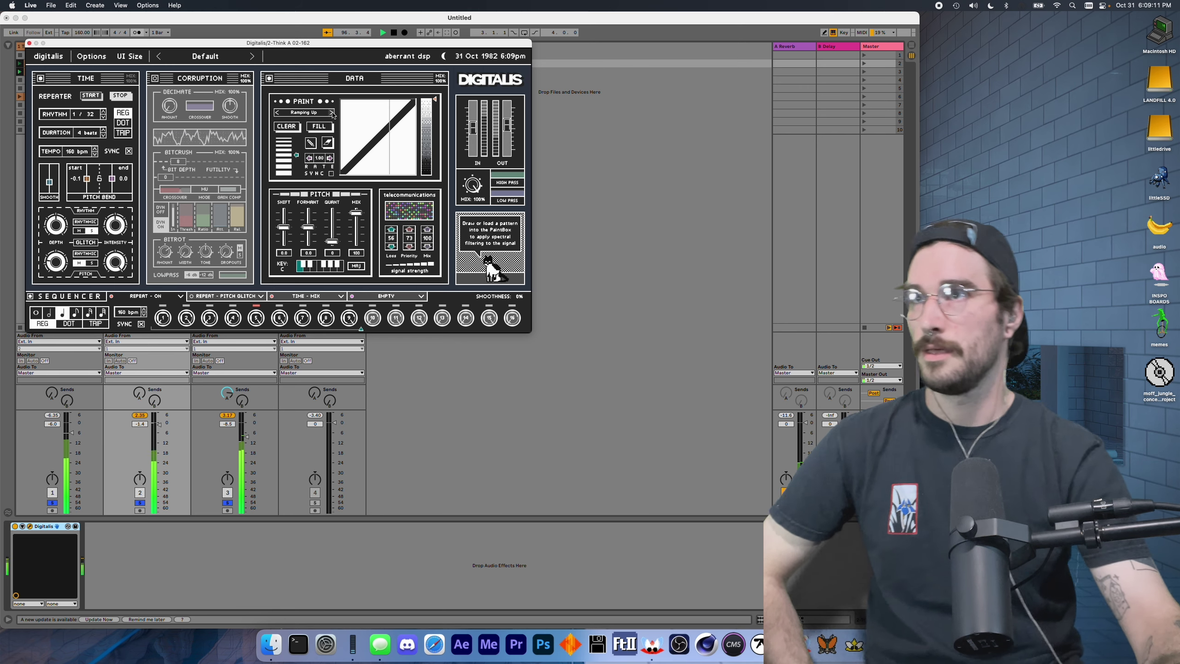
Turn off the Data module, compare the sound with Corruption on and off, and leave Corruption enabled at a 23% mix
left_click(269, 79)
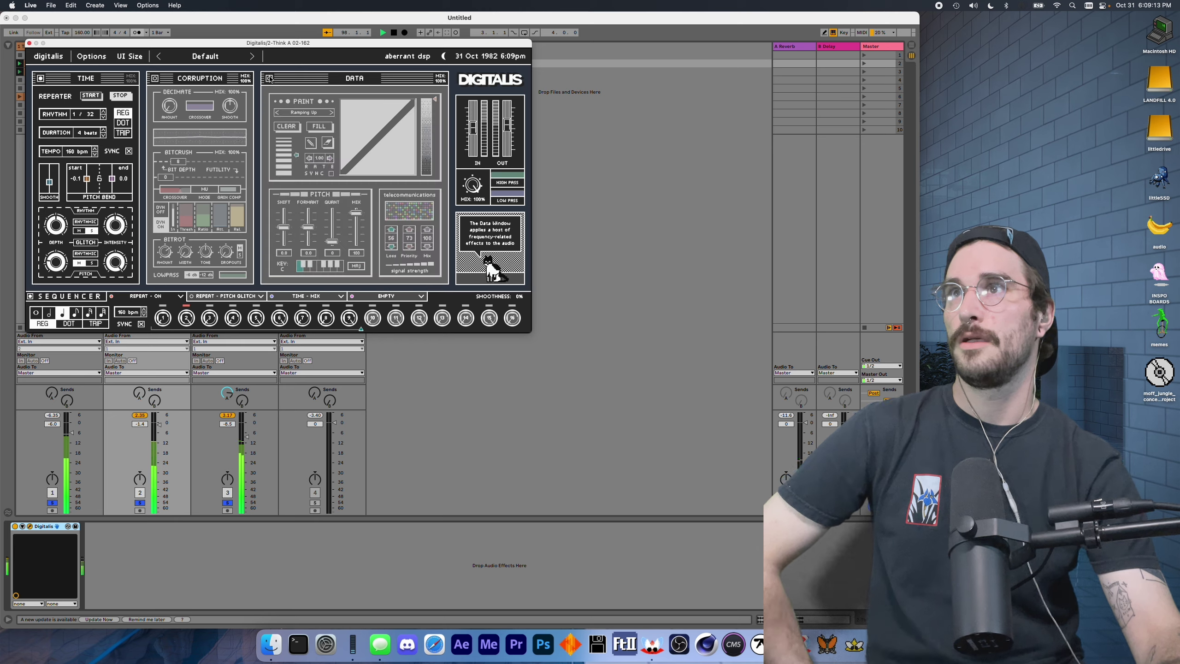
left_click(158, 79)
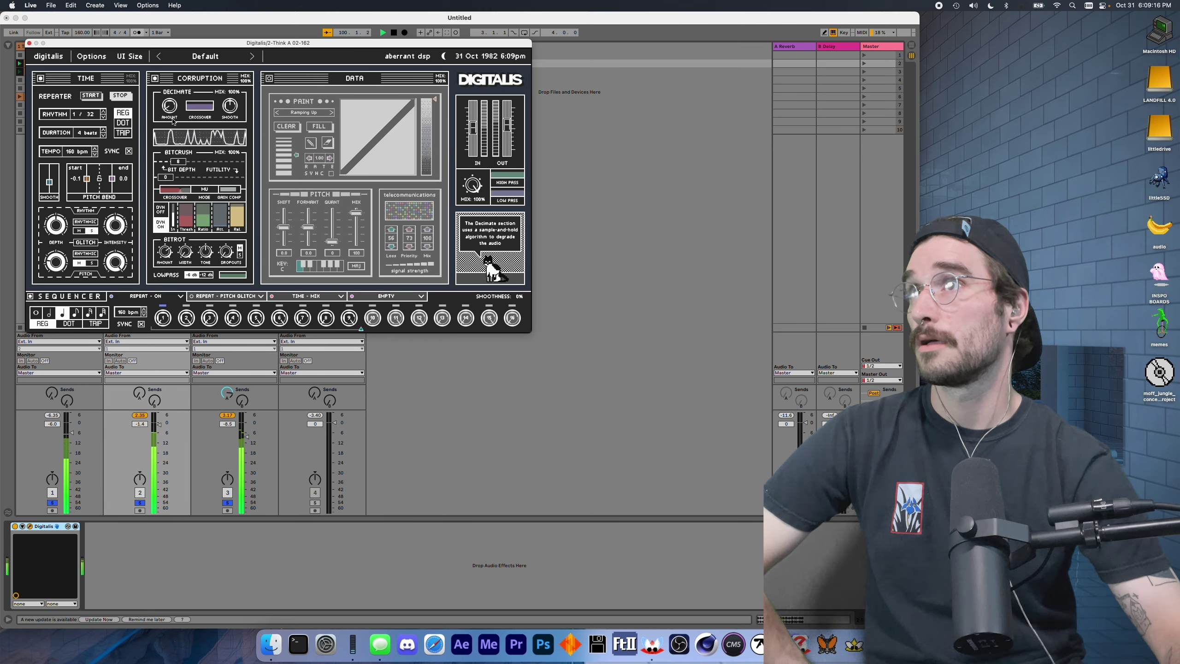
left_click(159, 78)
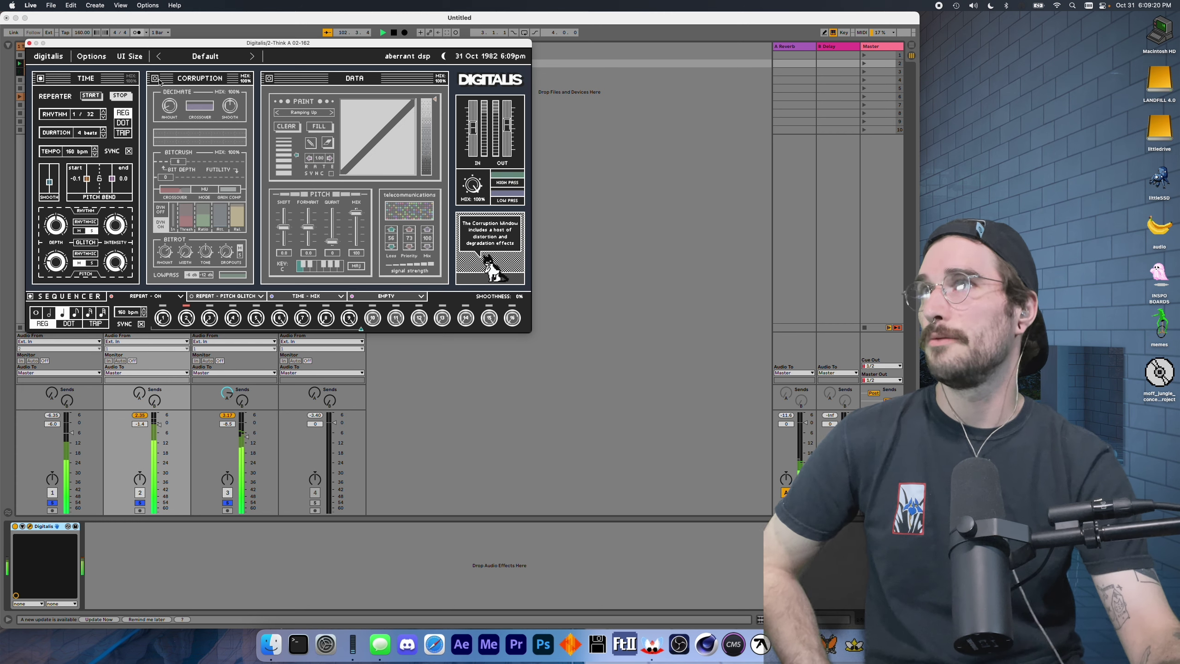
left_click(162, 80)
left_click_drag(245, 79, 243, 169)
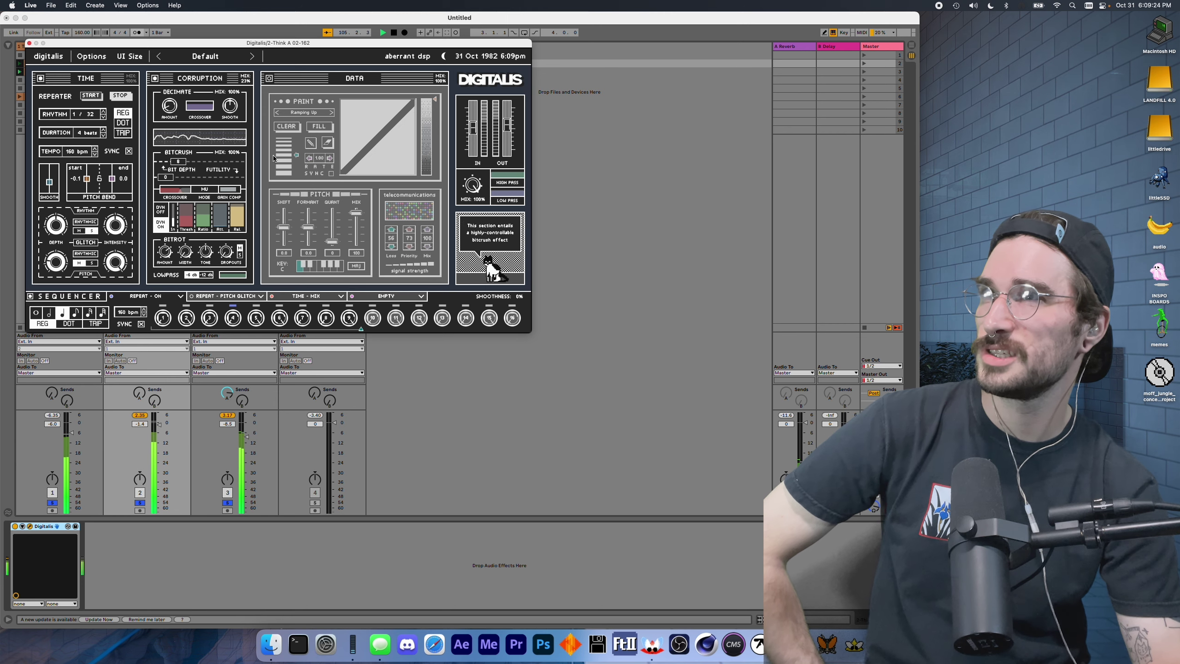
Enable the Data module at a 22% mix and slightly raise the plugin's output level
left_click(269, 78)
left_click_drag(439, 78, 433, 168)
left_click_drag(513, 130, 510, 120)
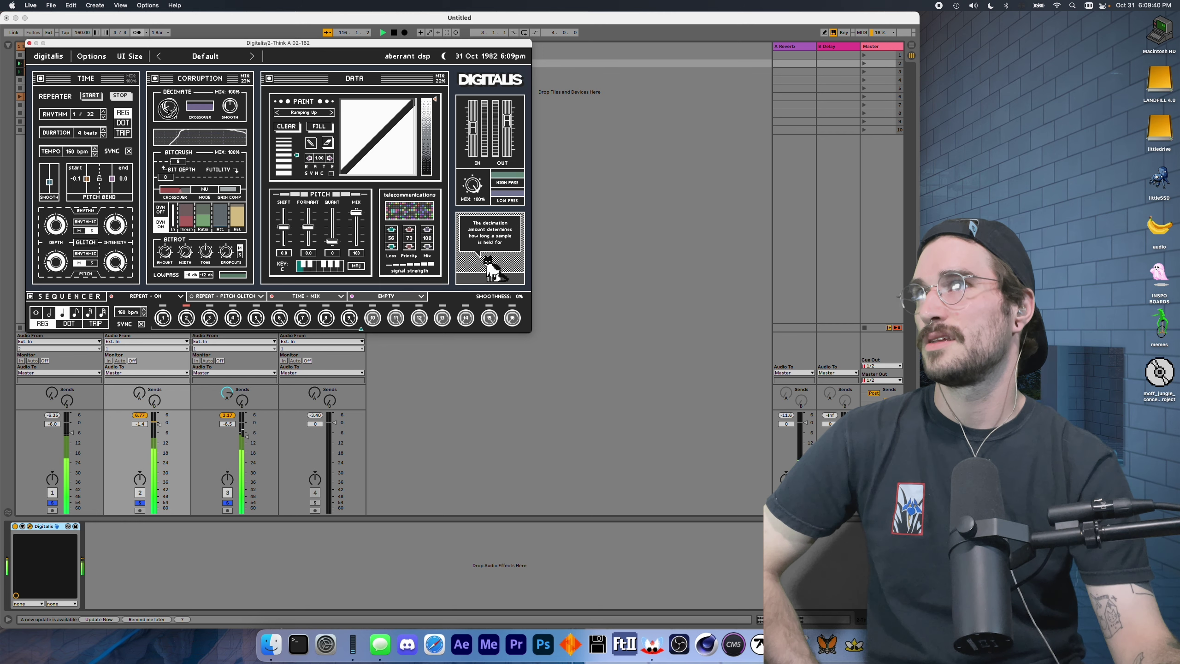
Turn off both the Corruption and Data modules on the Think A track's plugin
left_click(171, 81)
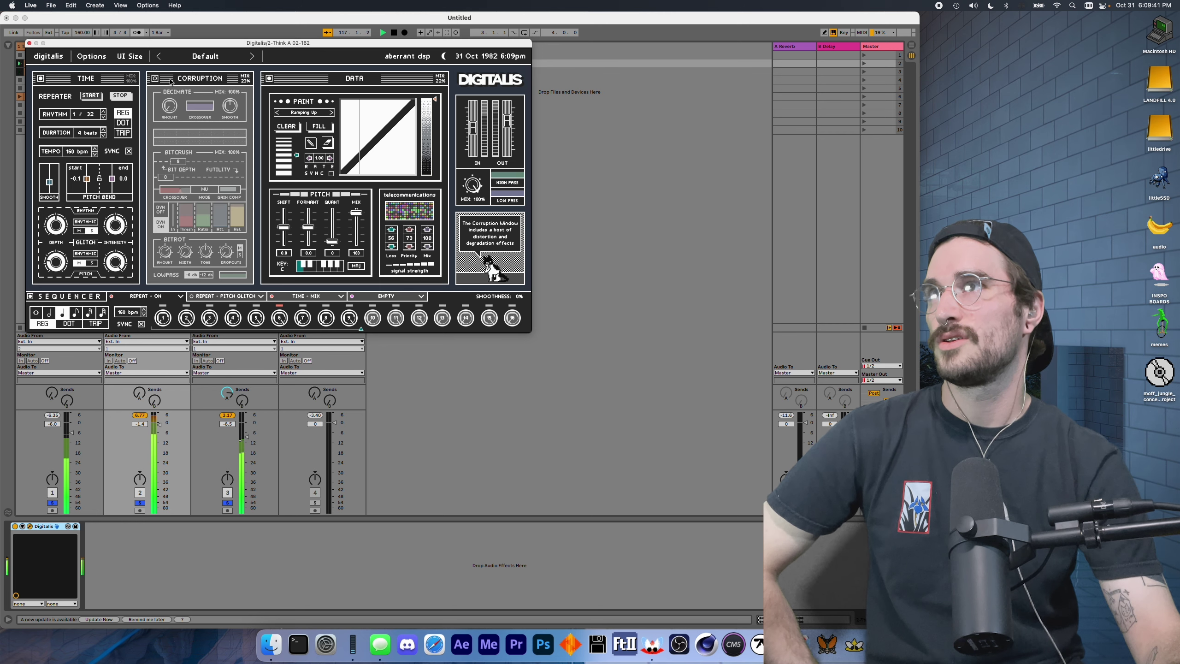
left_click(269, 78)
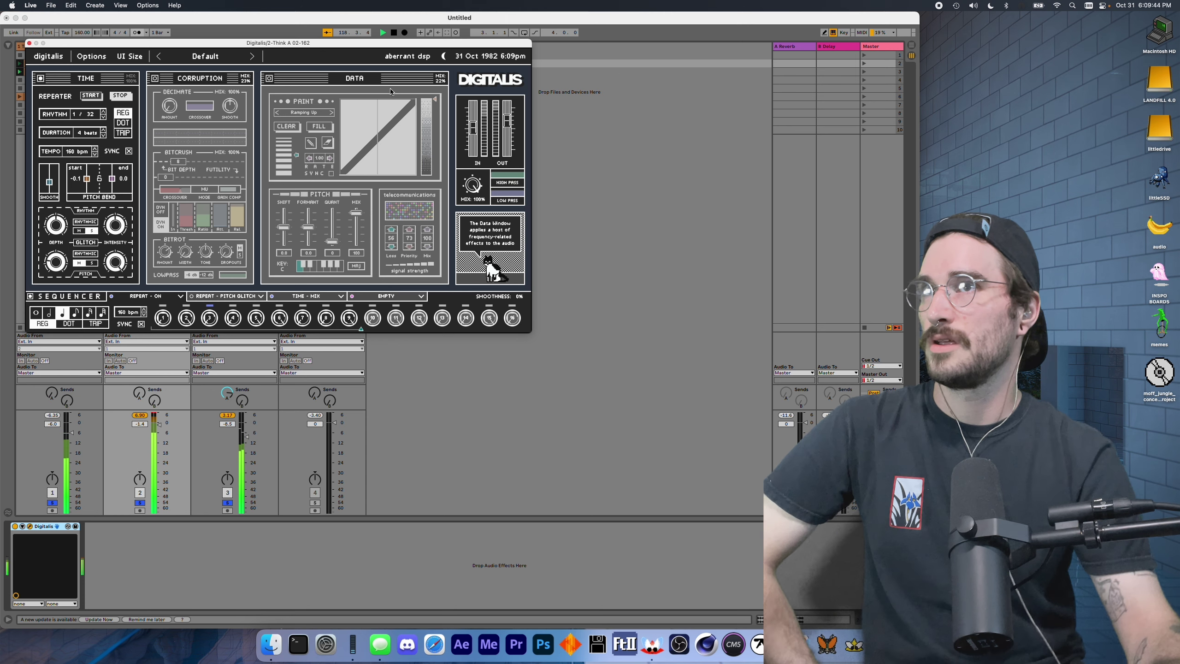
mouse_move(496, 174)
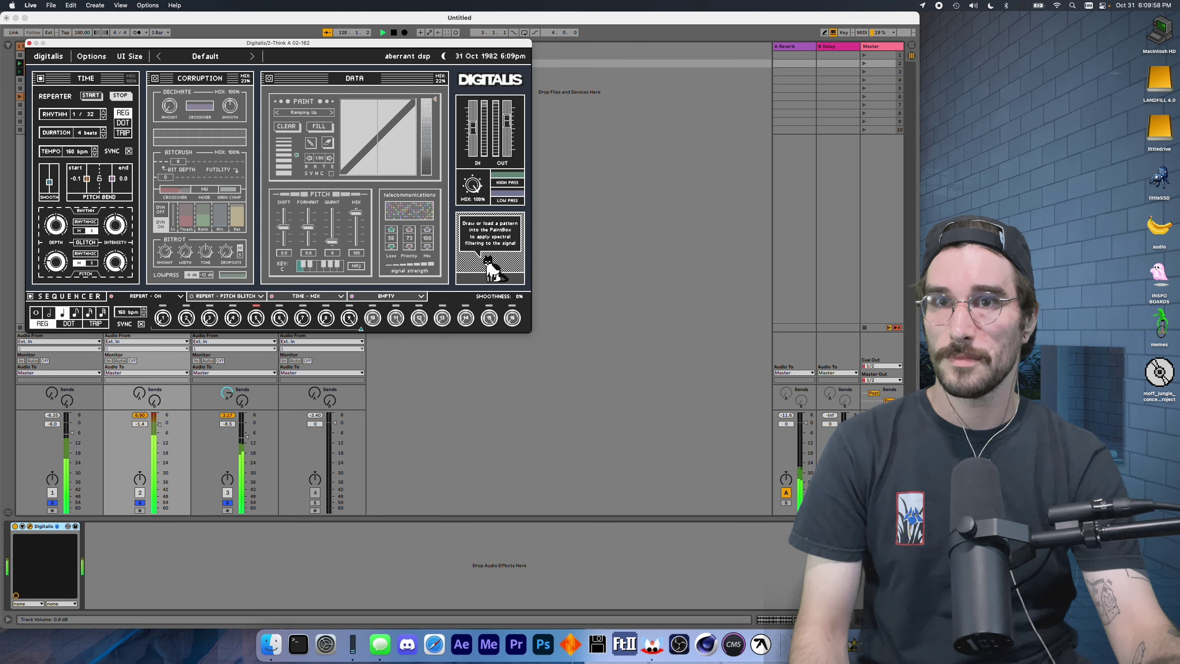
left_click(874, 416)
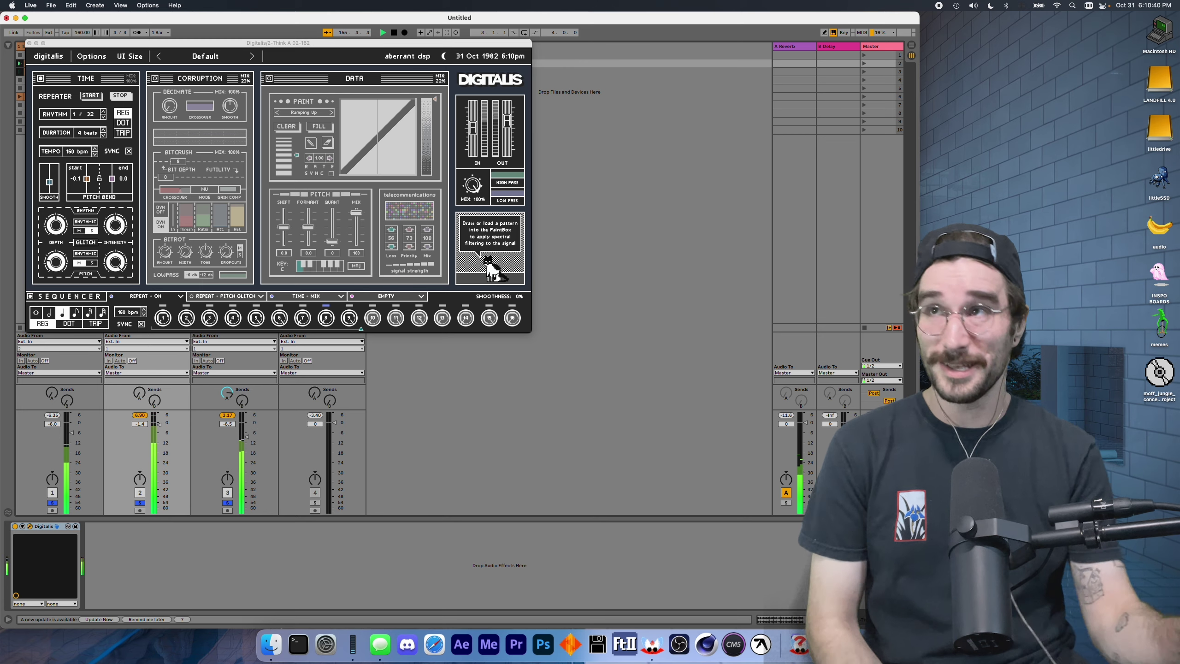
Move the plugin window off the track headers and solo only the GINGER_KOMBUCHA track
left_click_drag(279, 43, 613, 49)
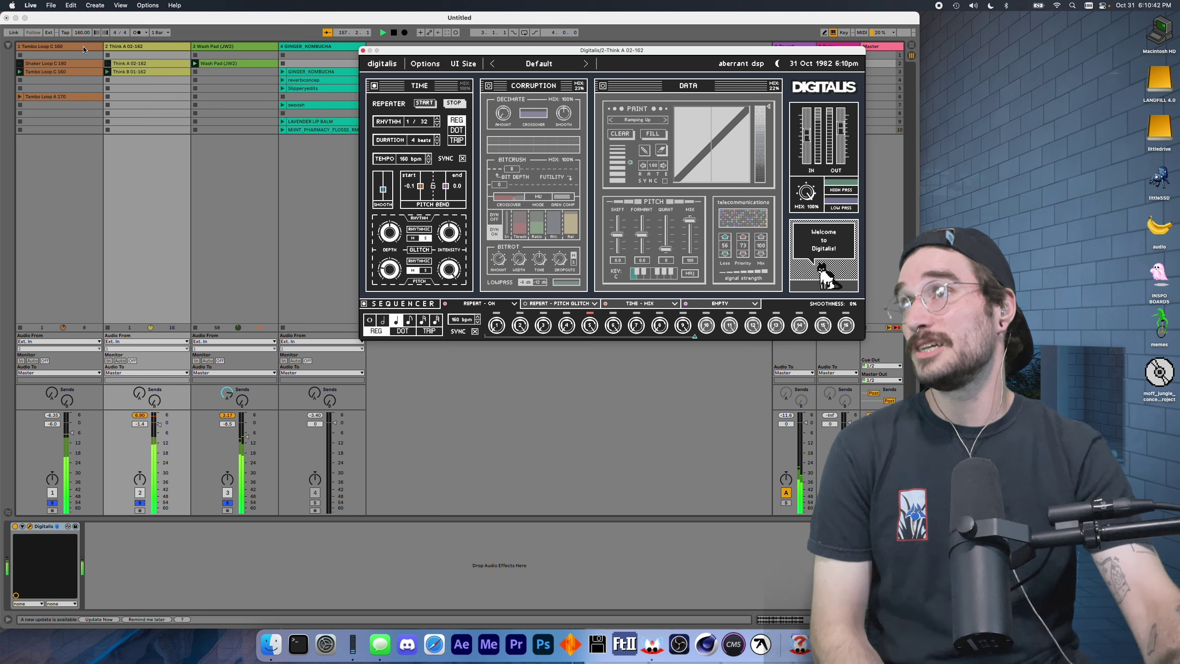
left_click(140, 47)
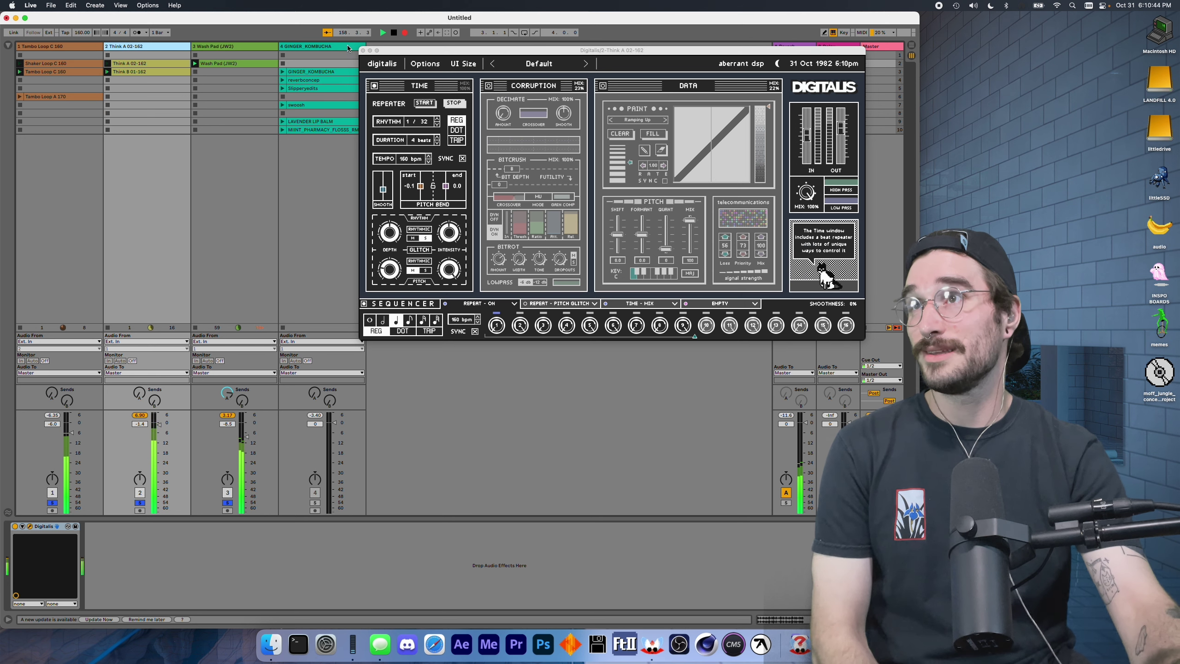
left_click(316, 502)
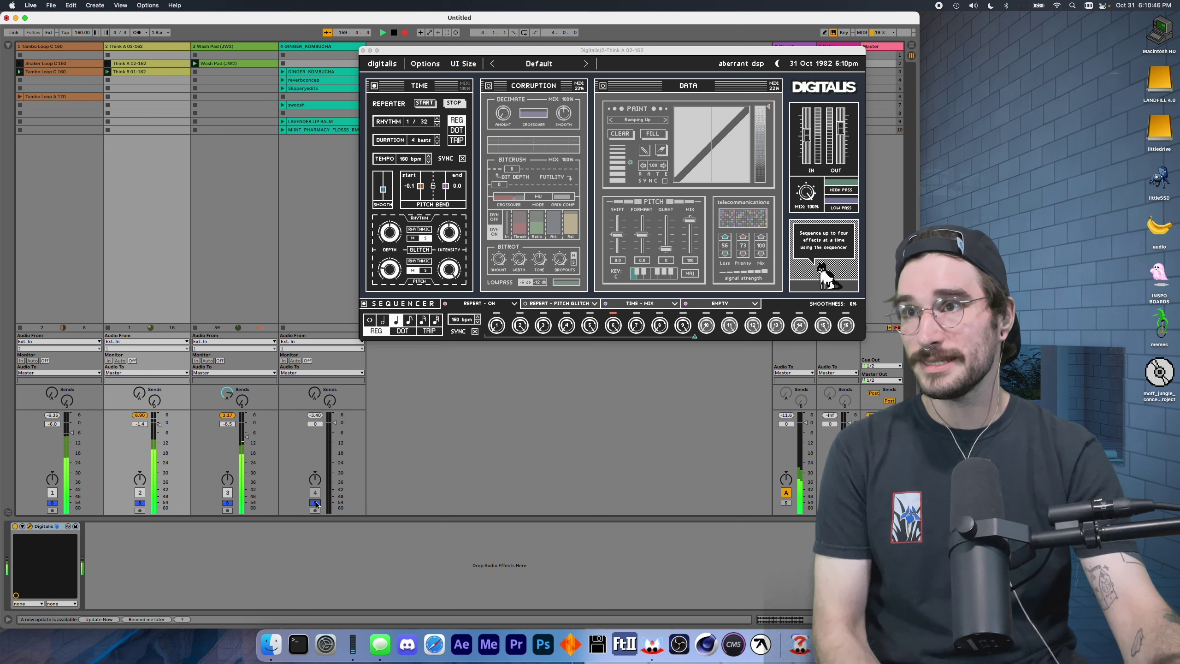
left_click(315, 503)
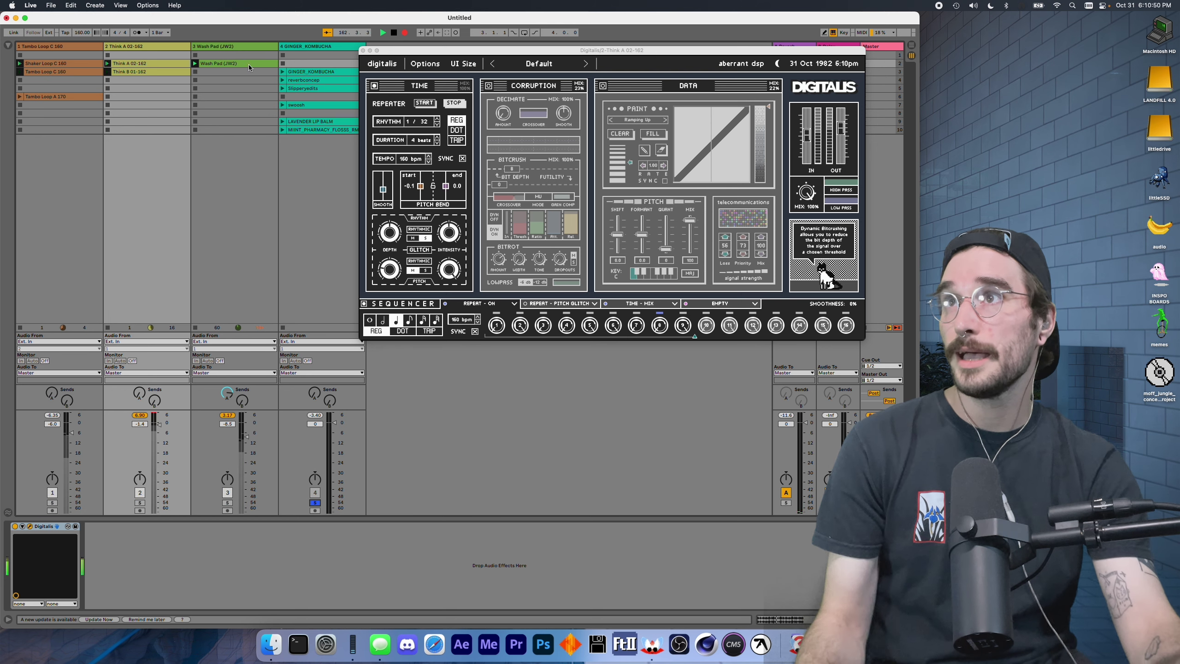
Launch the clip directly below the GINGER_KOMBUCHA clip and open that track's Digitalis plugin window
left_click(340, 79)
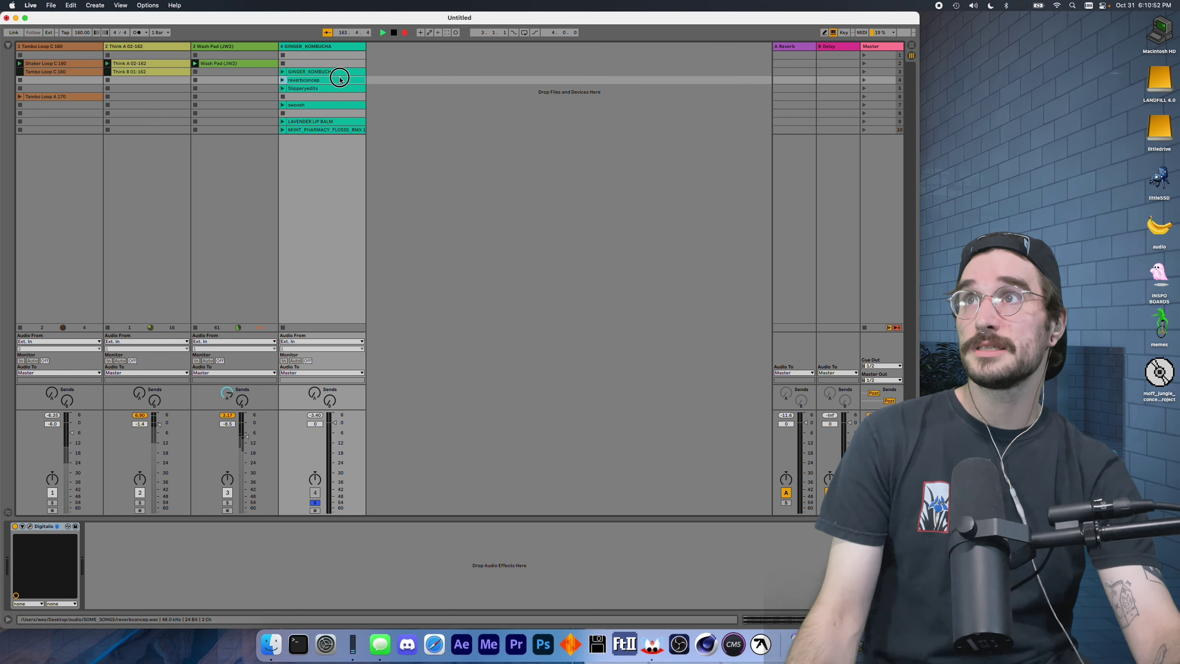
left_click(282, 80)
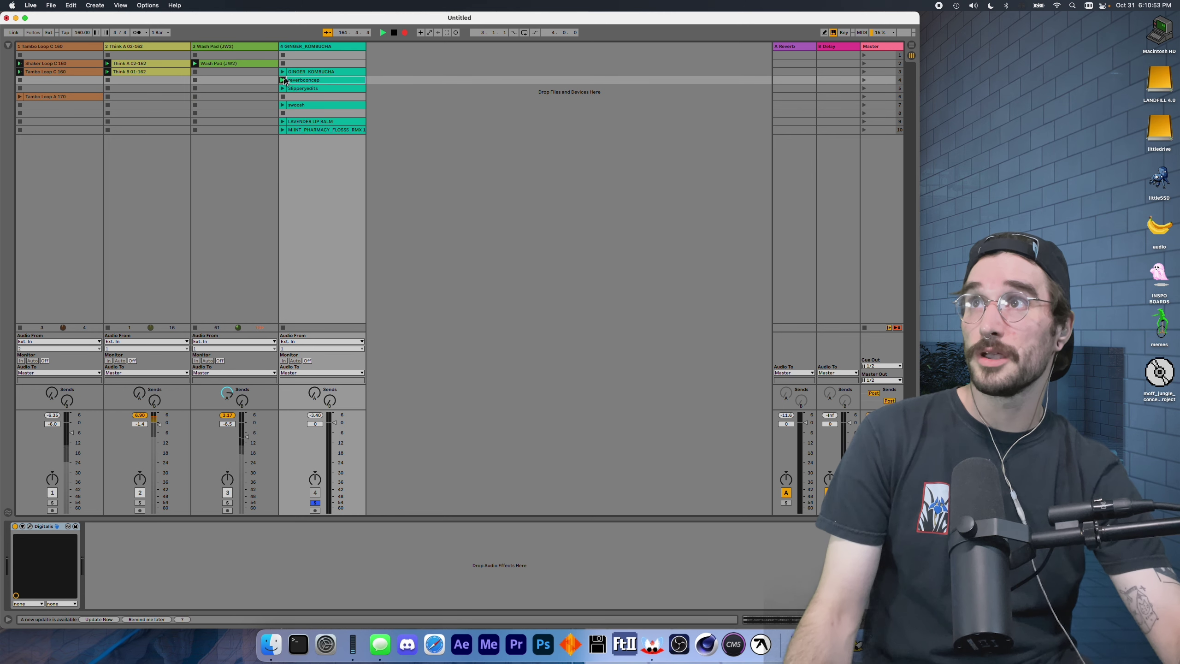
left_click(332, 49)
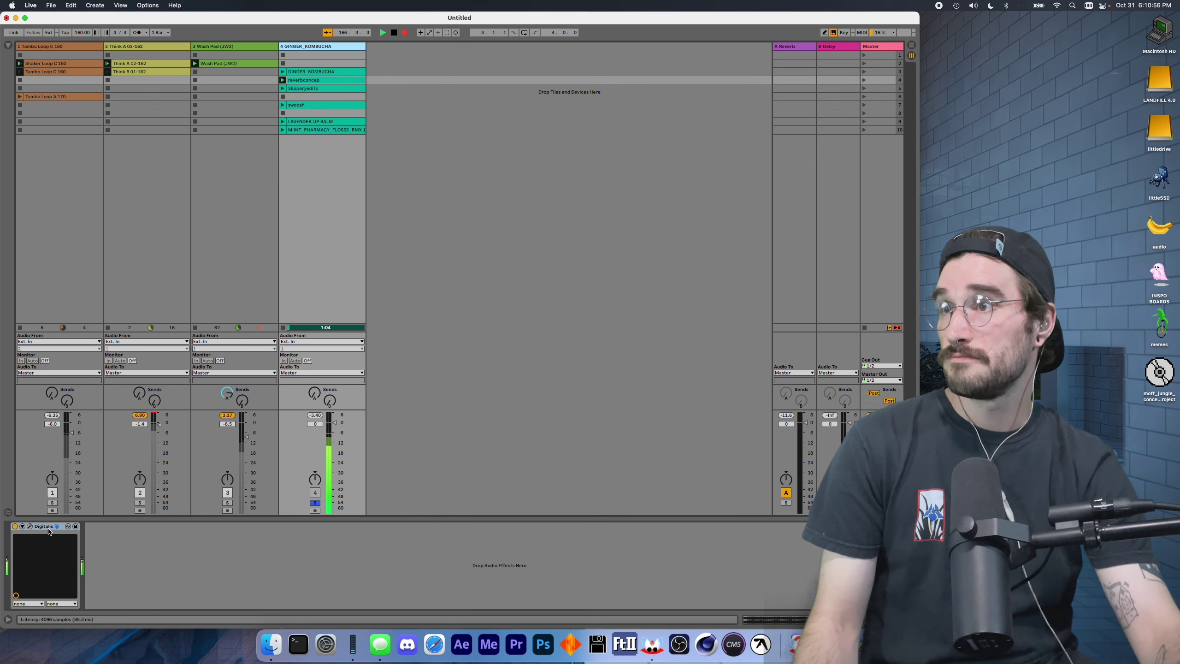
left_click(31, 527)
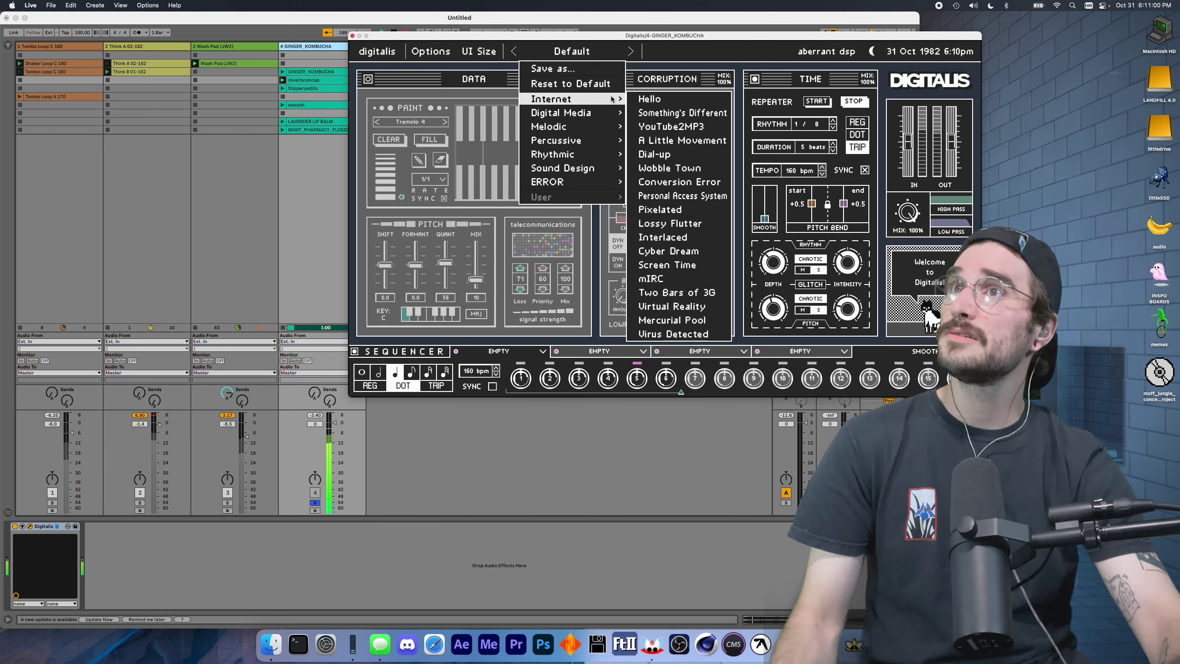
Load the DEATHMETAL preset from the Digital Media category and adjust the plugin's output gain
mouse_move(571, 113)
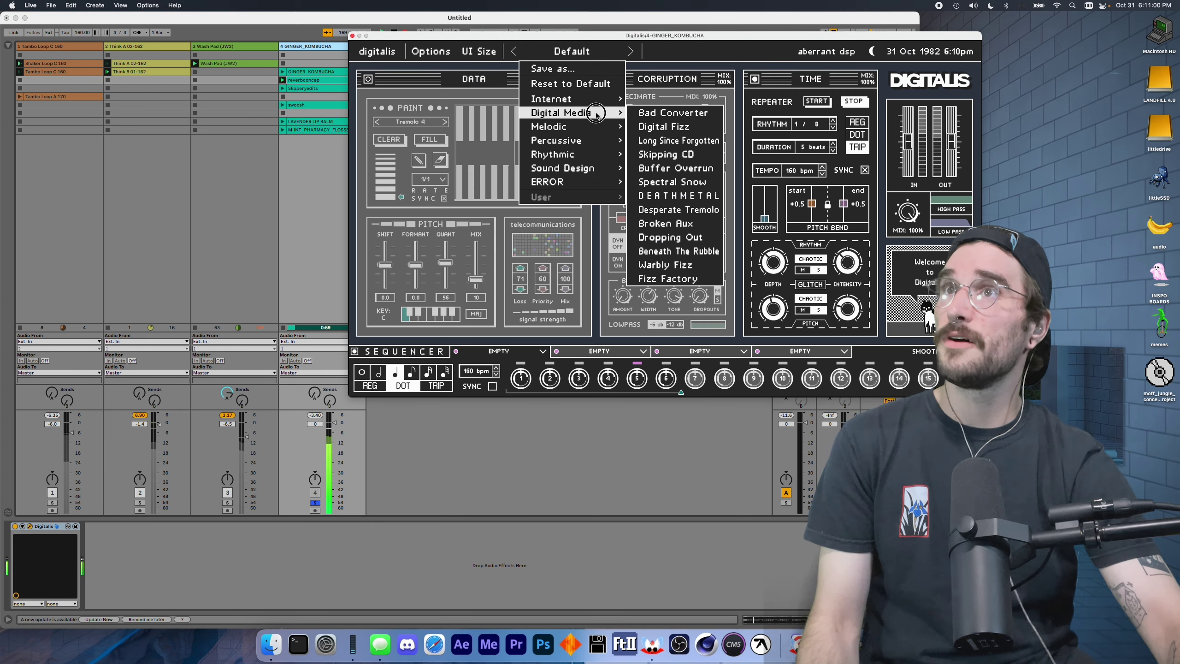
left_click(703, 199)
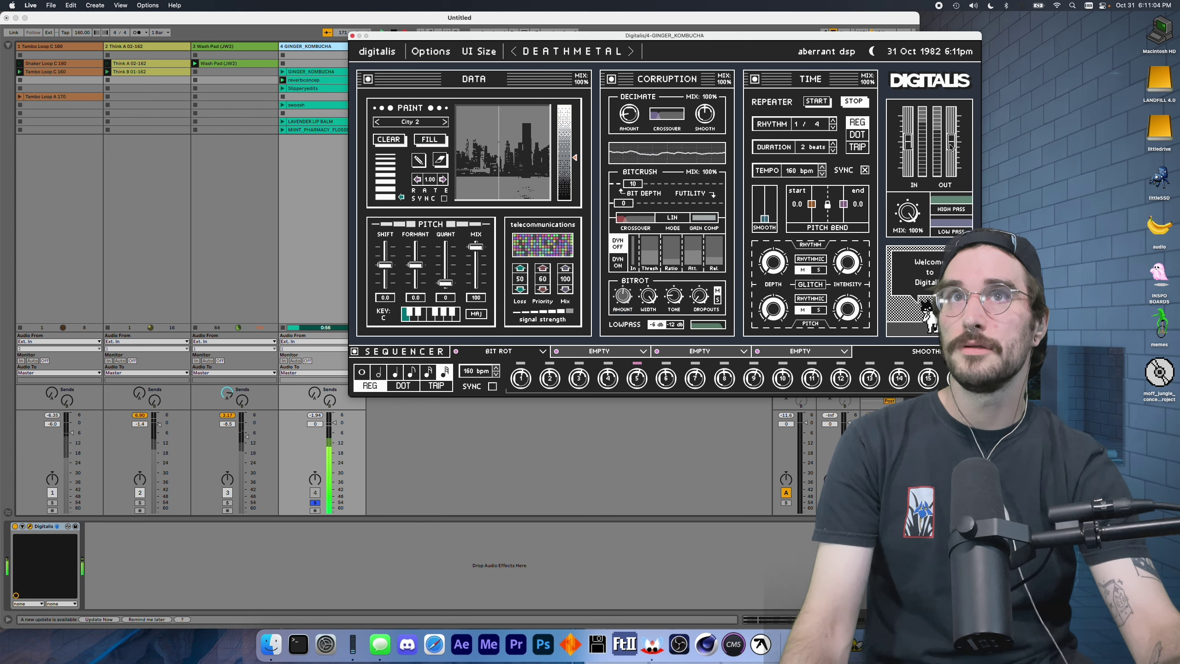
left_click(936, 155)
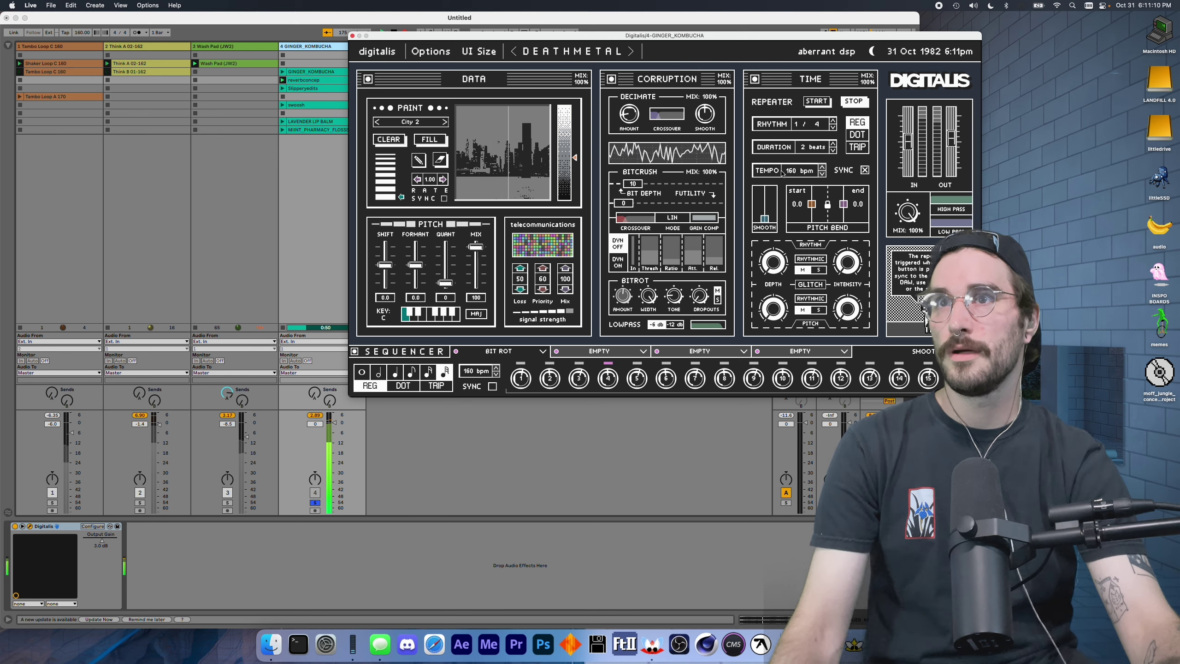
left_click(342, 63)
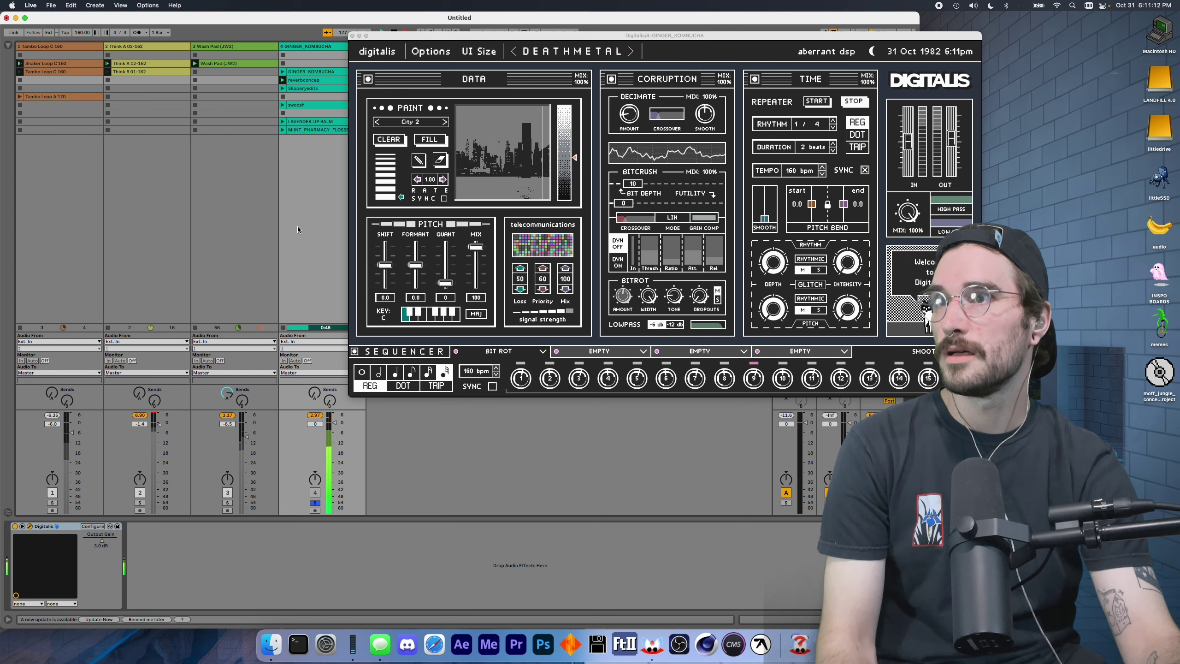
left_click(12, 530)
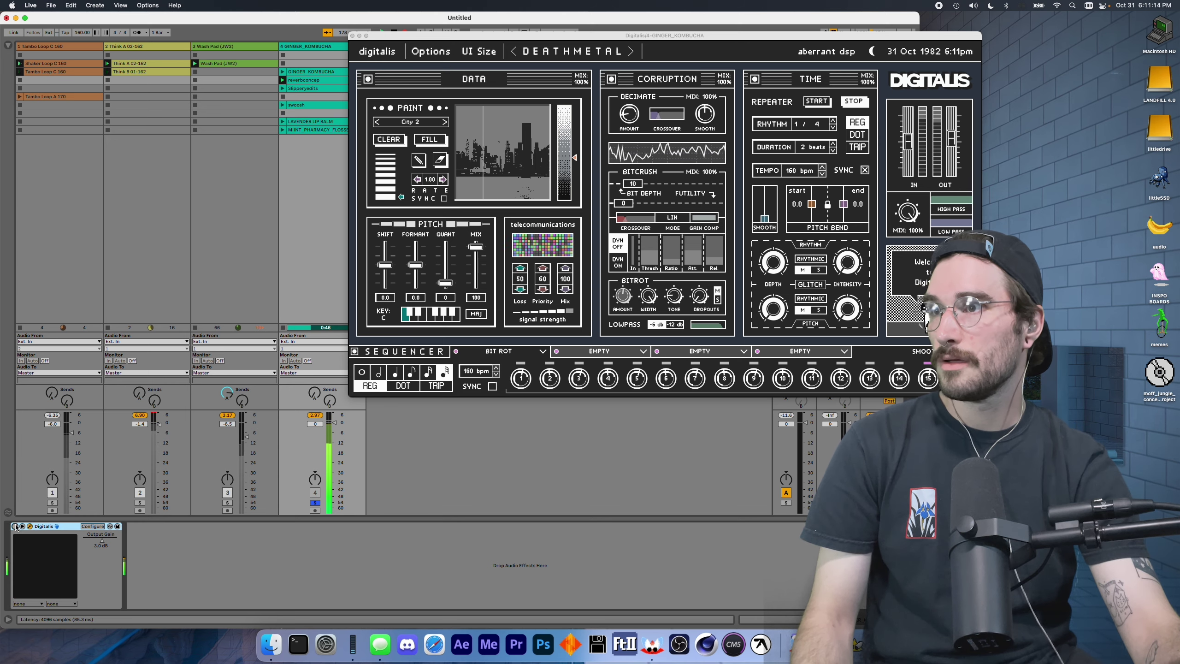
Load the Long Since Forgotten preset from the Digital Media category
left_click(572, 51)
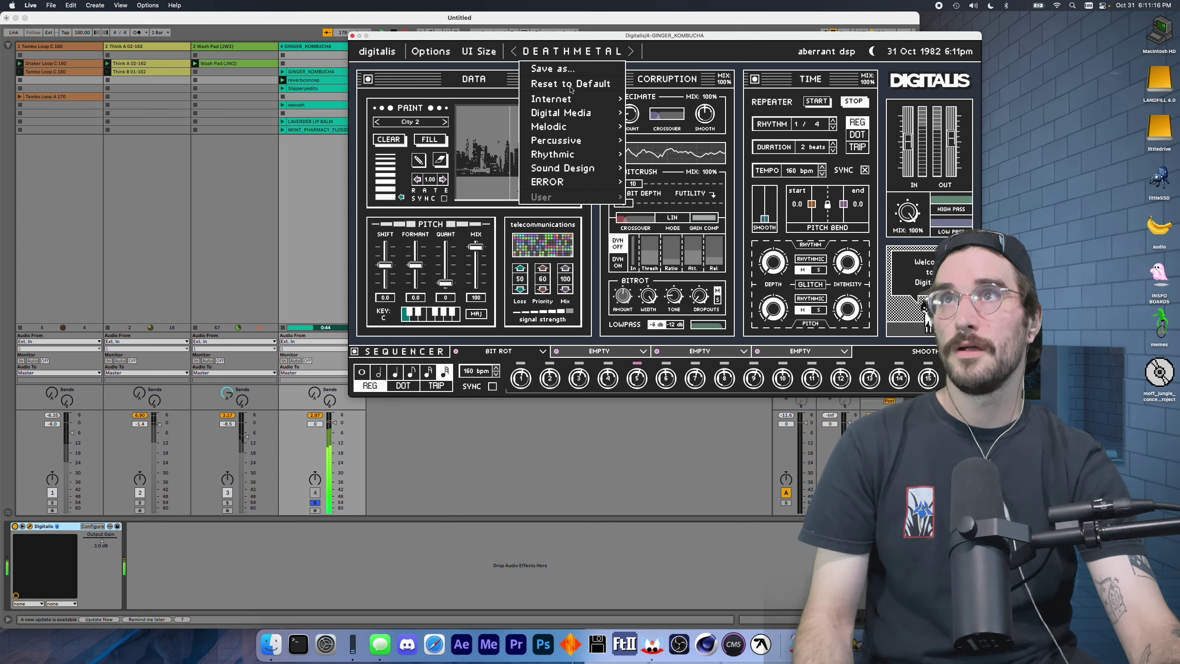
mouse_move(598, 148)
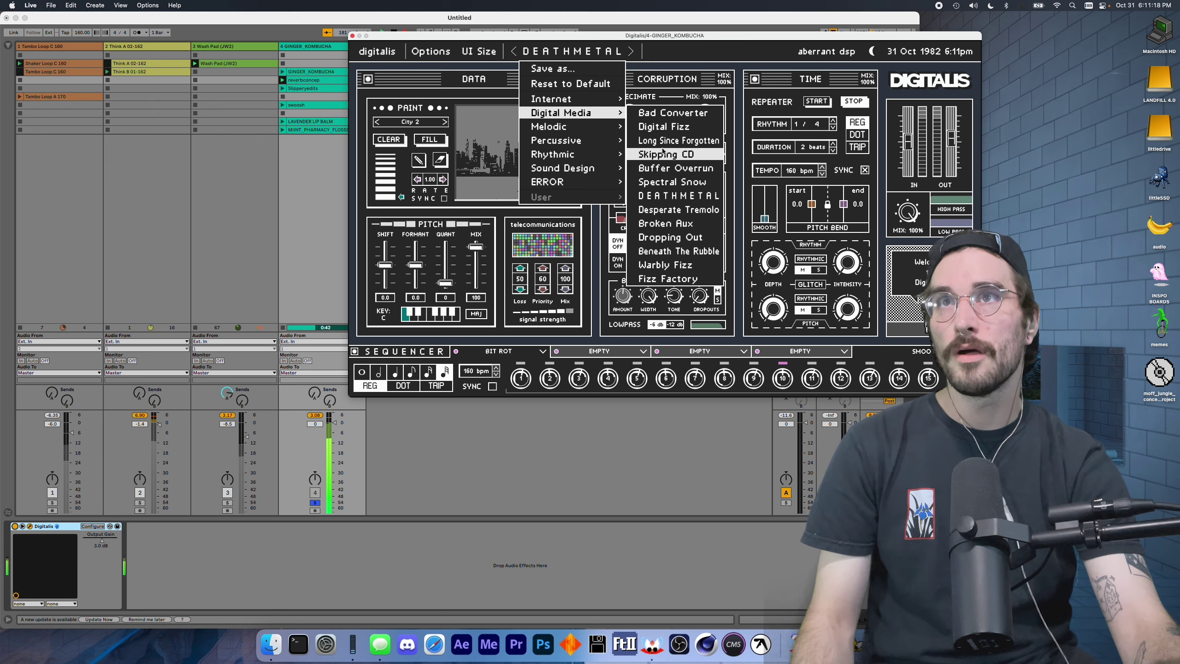
left_click(663, 142)
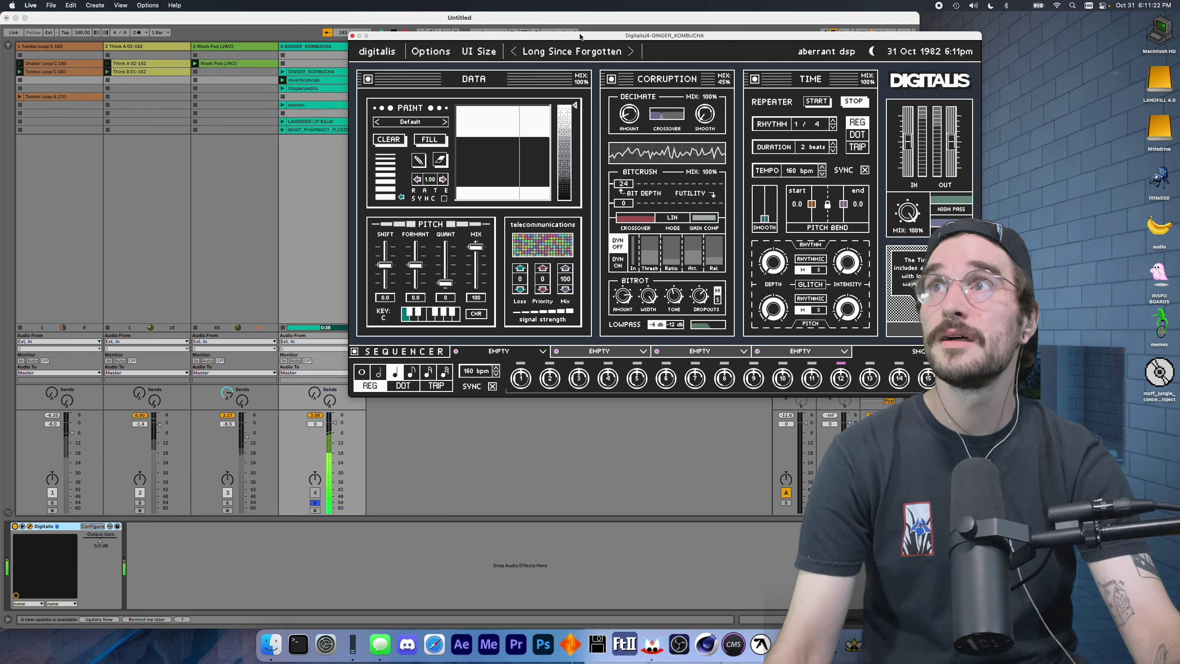
Load the Broken Spaceship preset, play the LAVENDER LIP BALM clip, and relaunch the clip directly below GINGER_KOMBUCHA
left_click(574, 51)
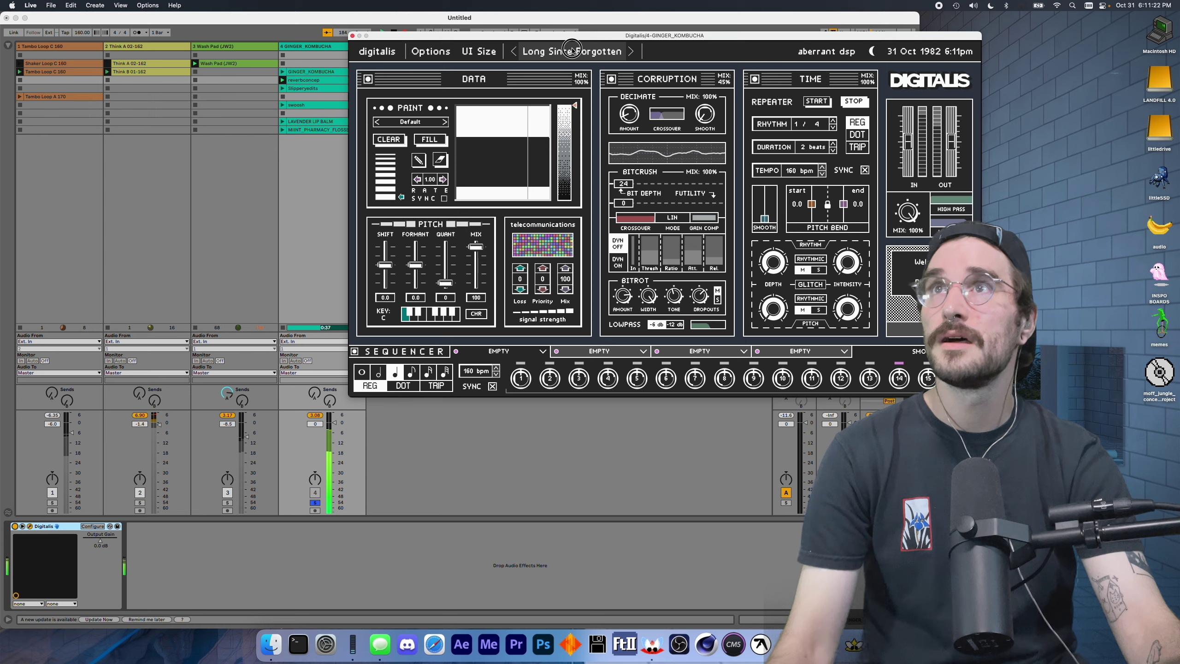
left_click(348, 124)
left_click(283, 124)
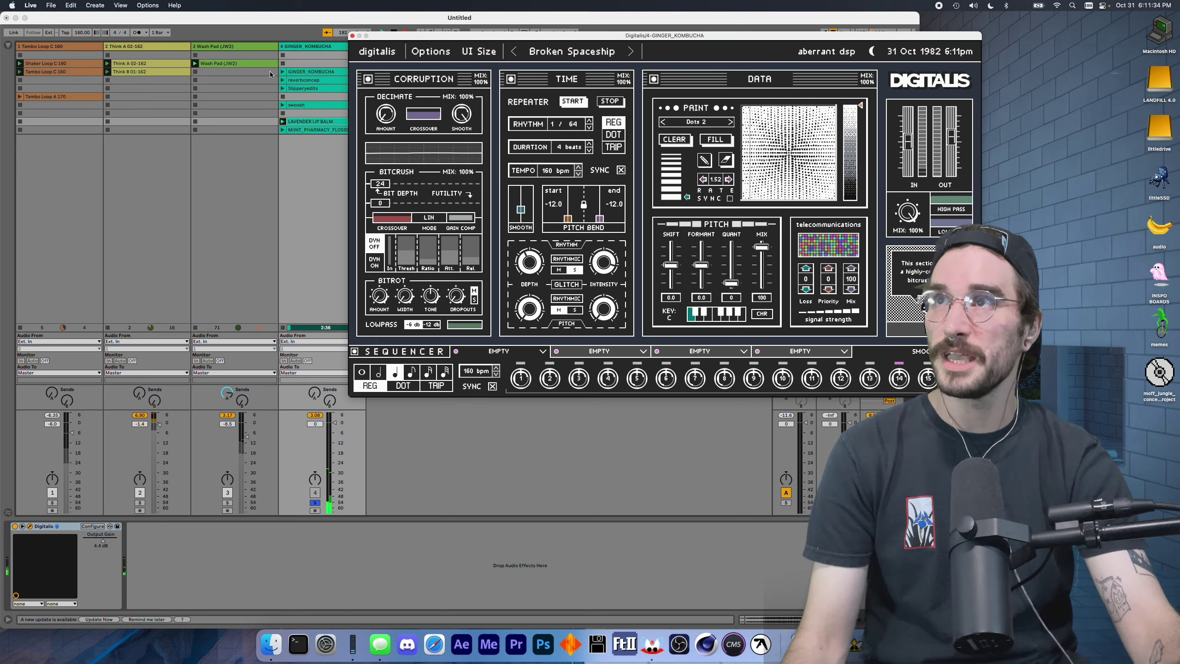
left_click(283, 80)
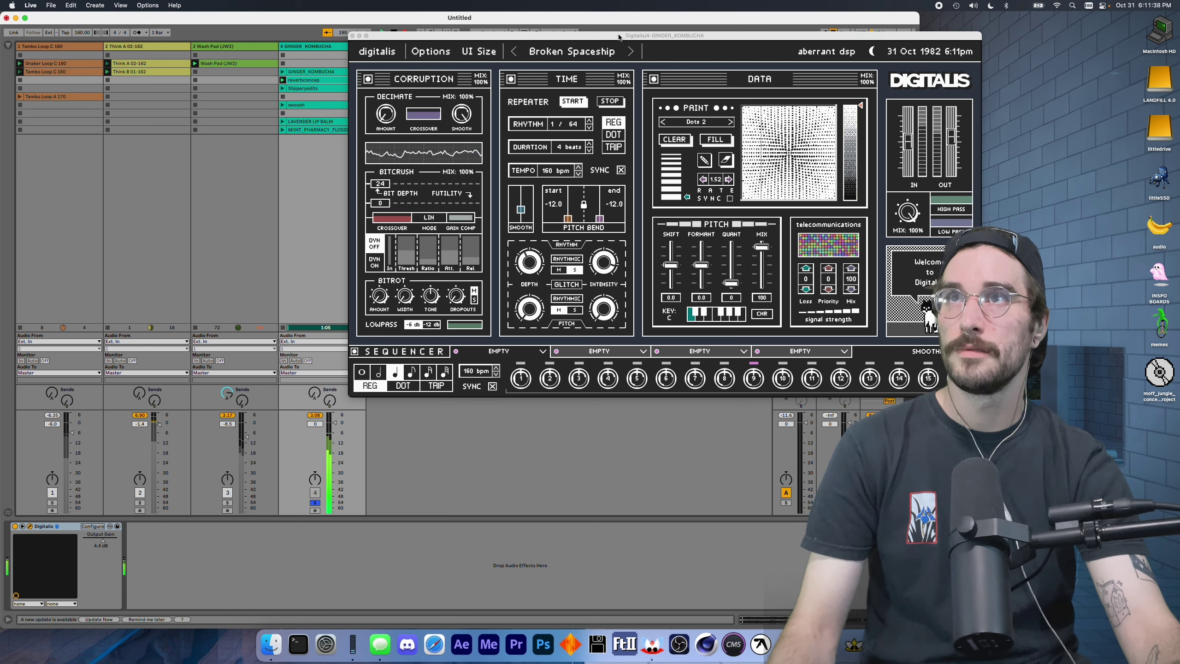
Audition the Internet presets YouTube2MP3 and Two Bars of 3G on the playing song clip
left_click(599, 51)
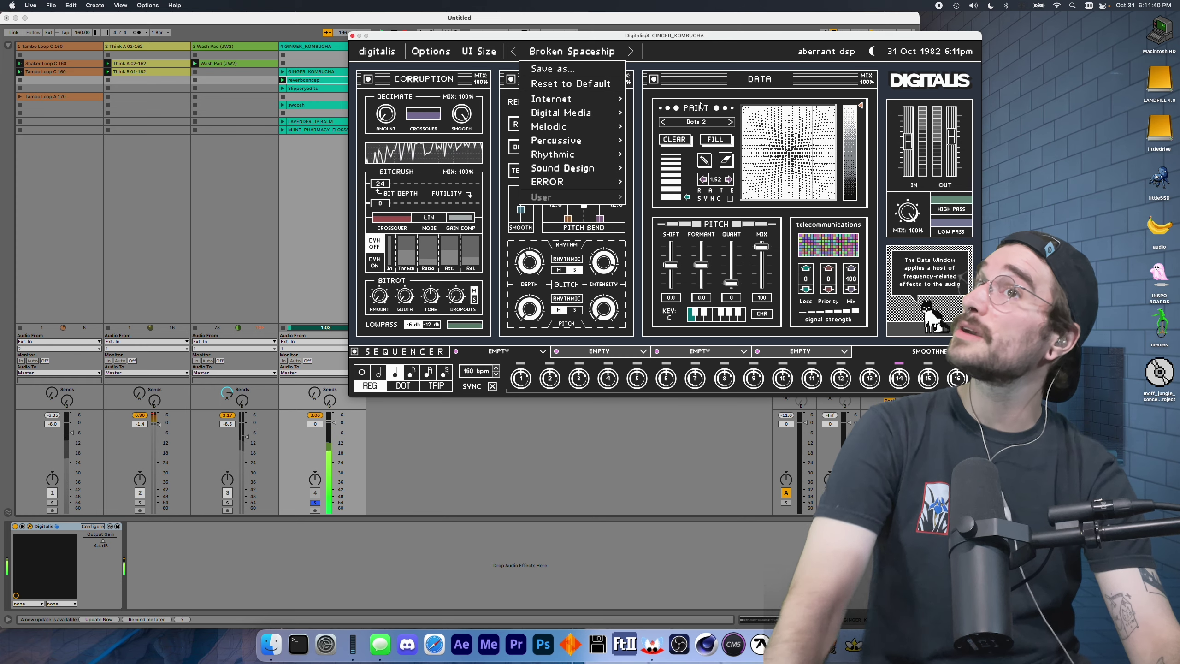
mouse_move(576, 99)
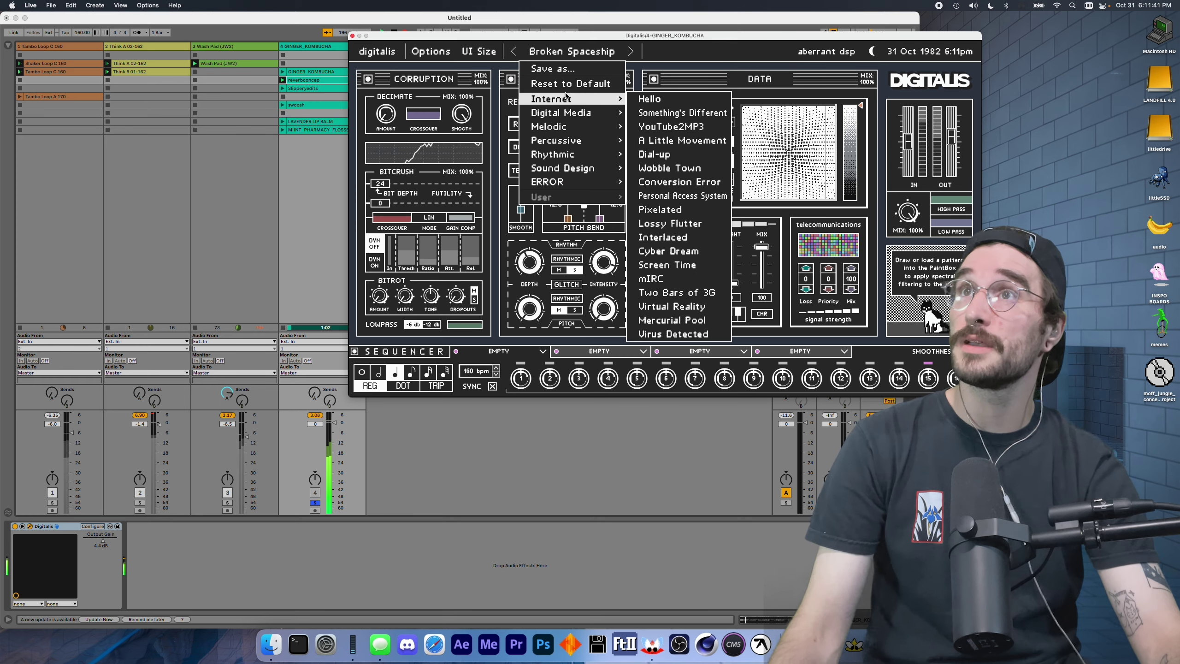
left_click(712, 132)
left_click(565, 54)
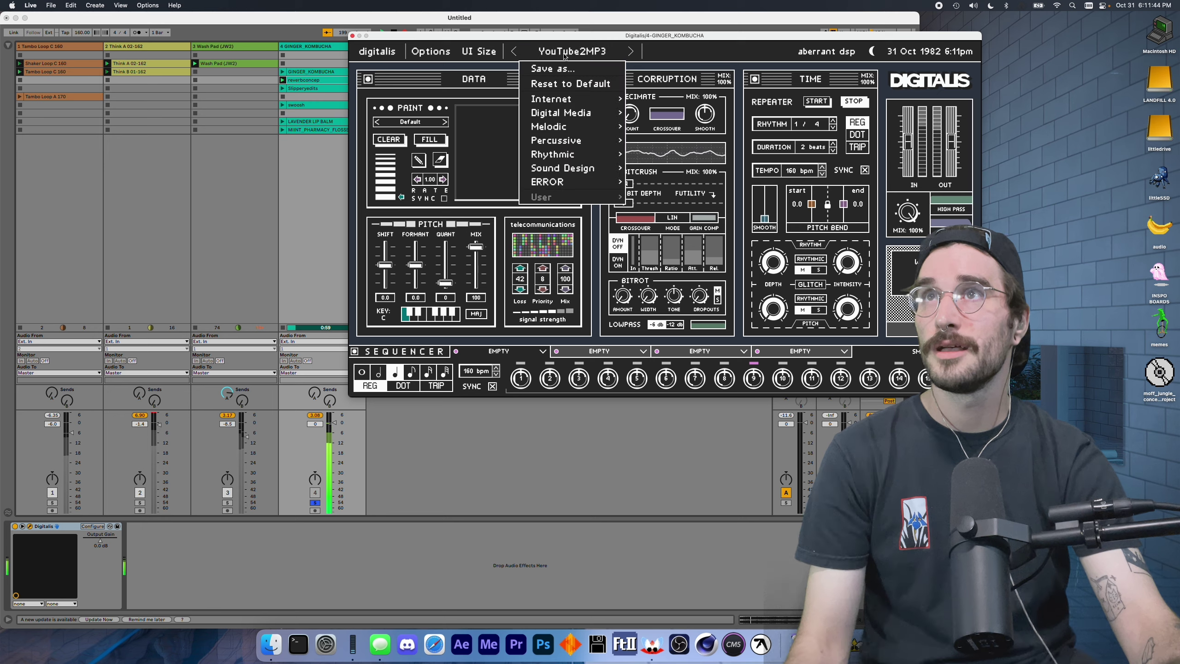
mouse_move(547, 97)
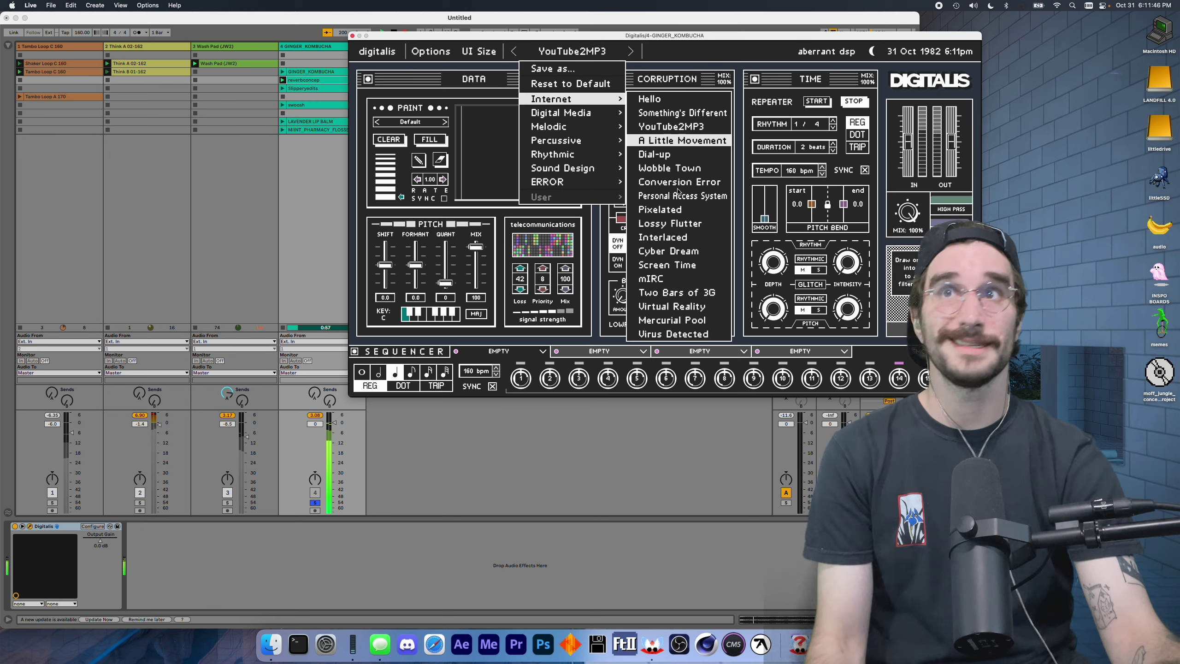
left_click(700, 292)
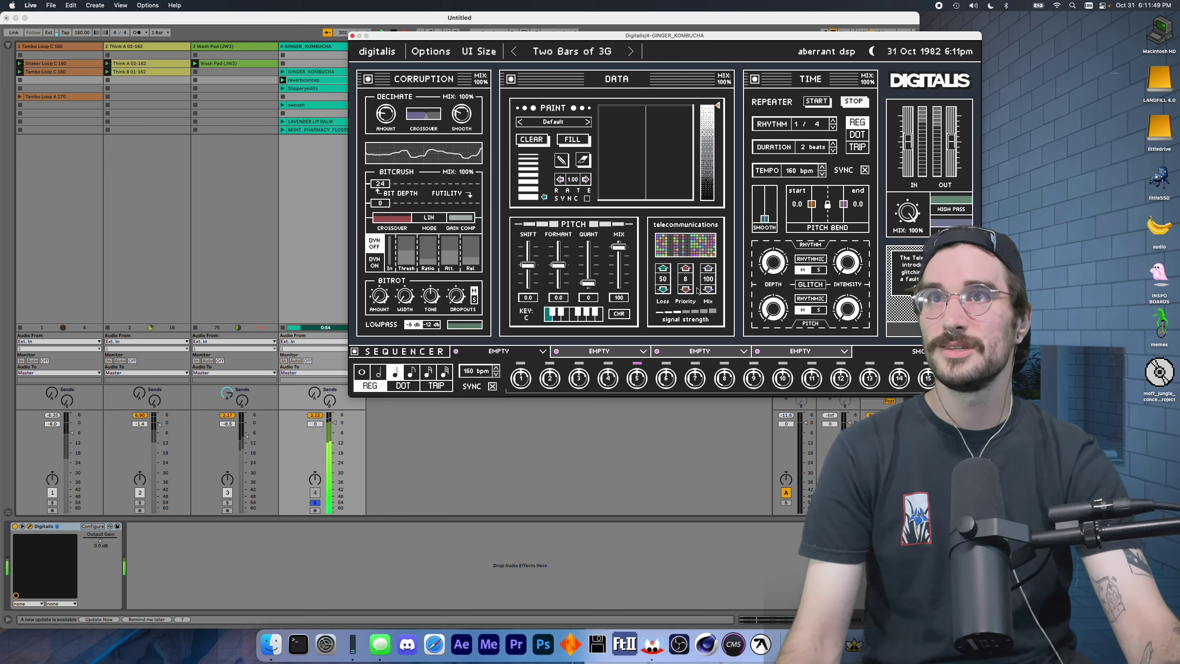
Audition the ERROR presets BSOD and IT'S NOT MY FAULT on the playing song
left_click(569, 56)
mouse_move(603, 160)
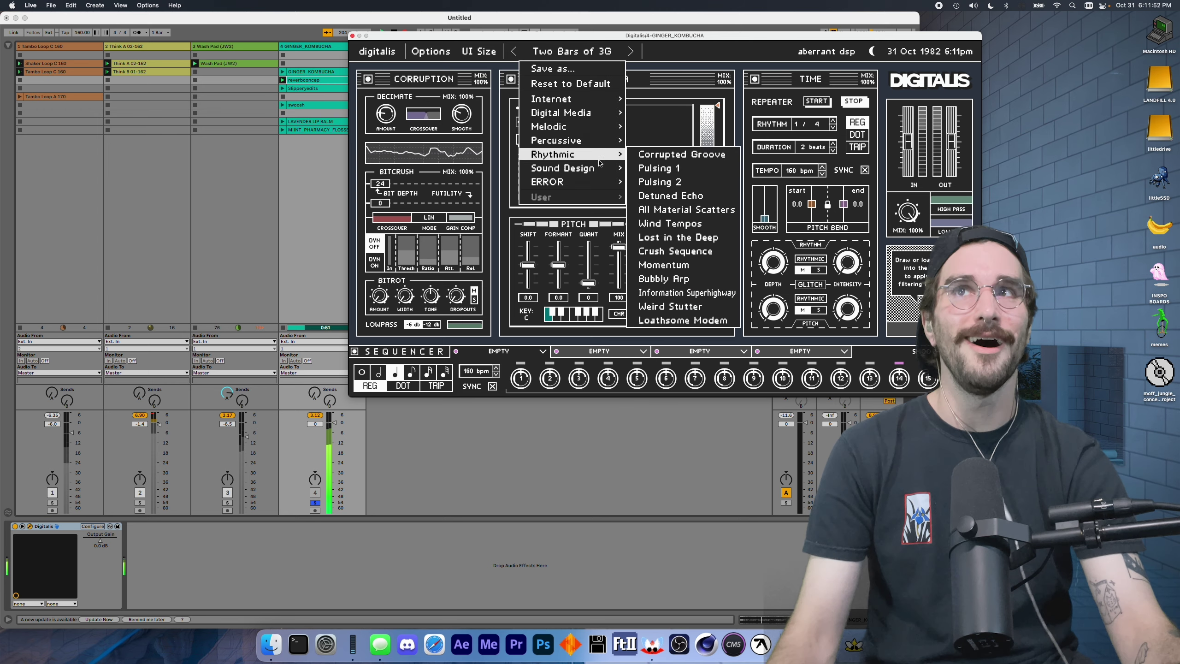
mouse_move(584, 181)
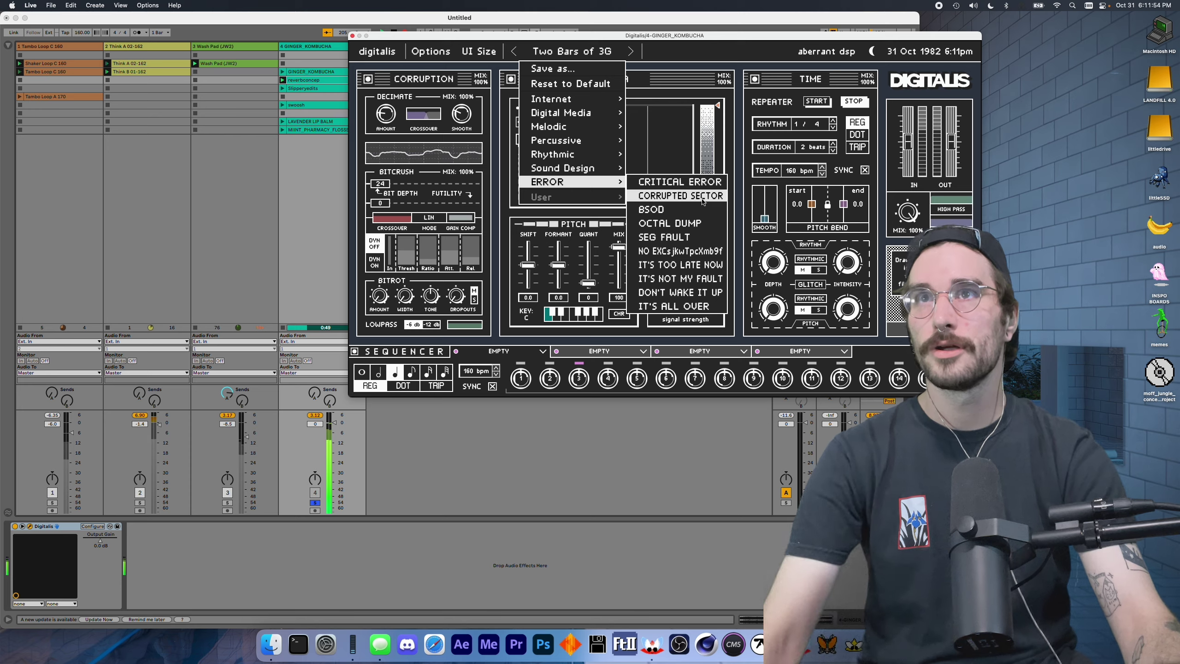
left_click(683, 210)
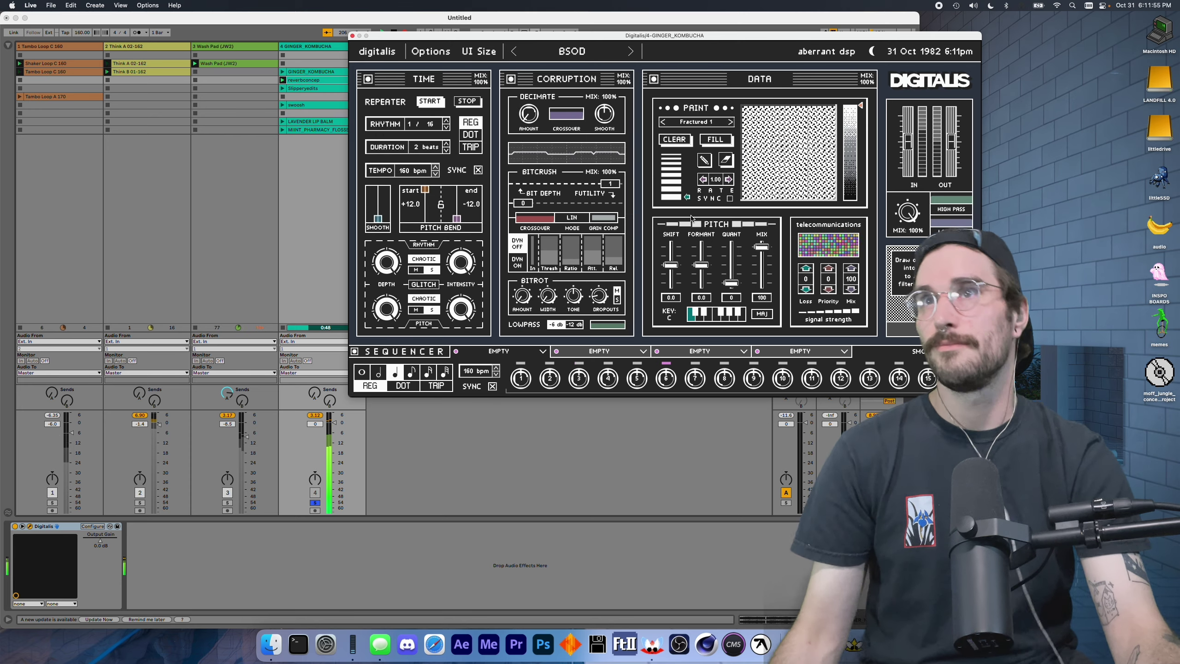
left_click(559, 50)
mouse_move(576, 181)
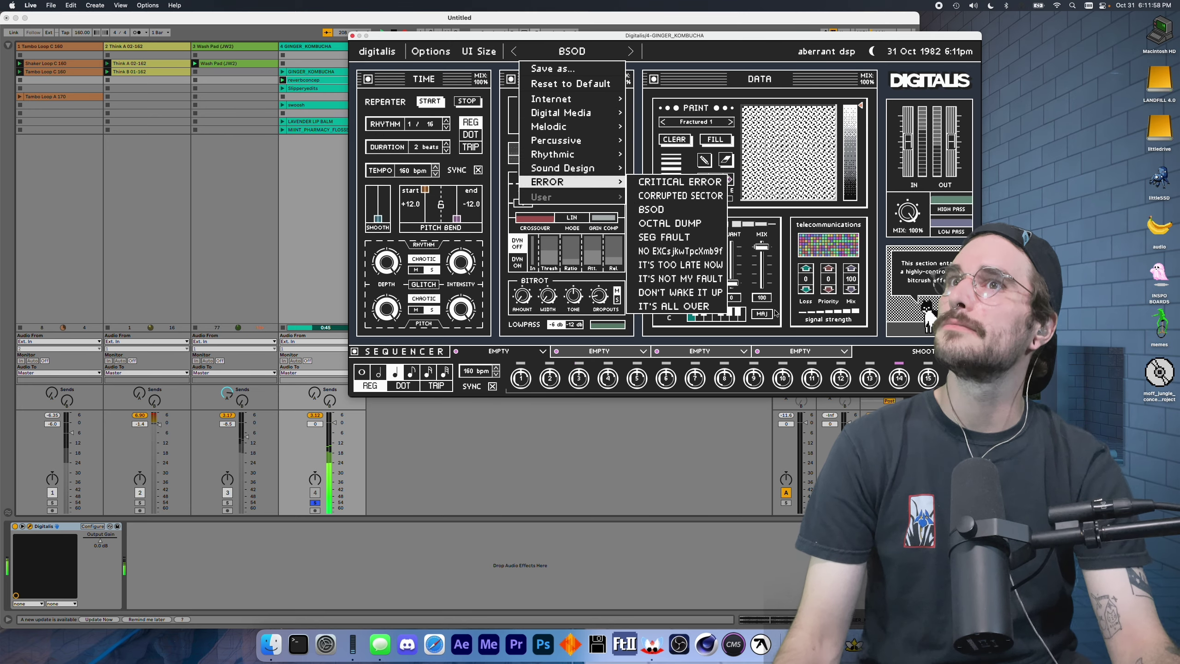
left_click(679, 278)
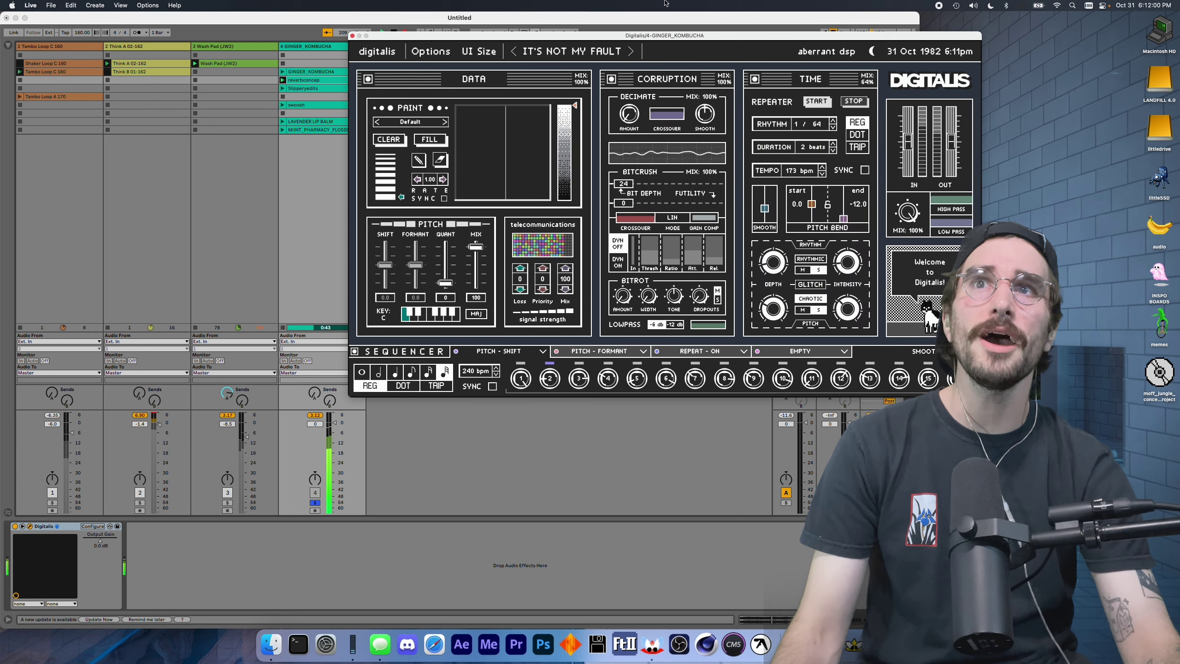
Load the Digital Kick preset from the Percussive category
left_click(600, 47)
mouse_move(579, 148)
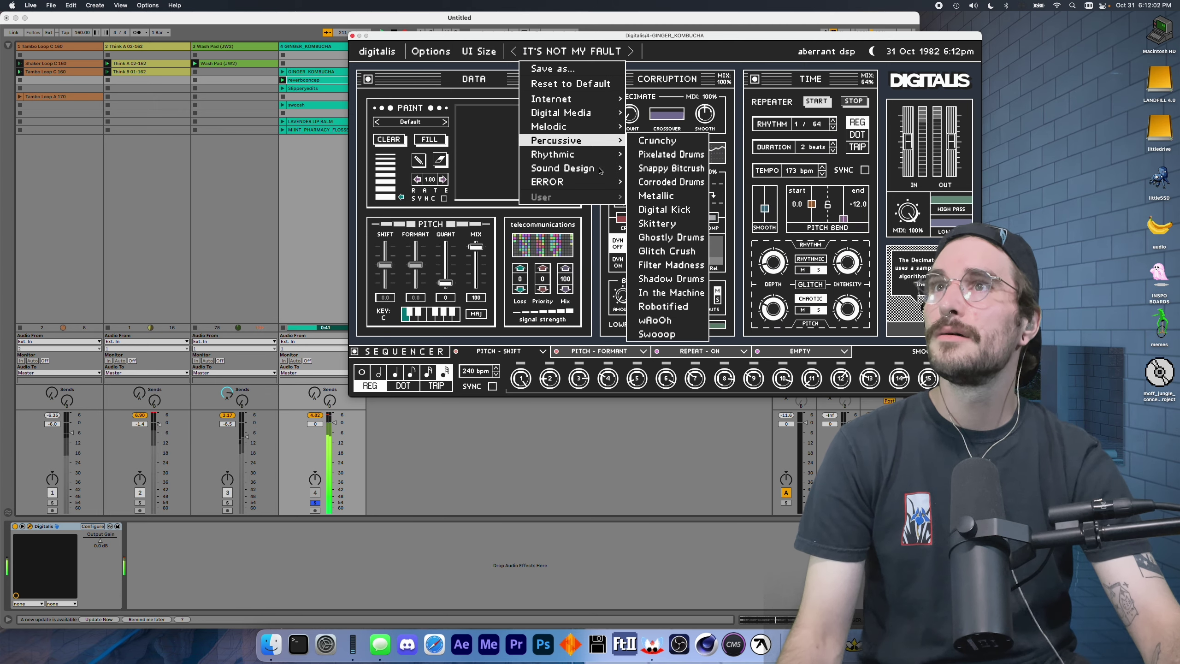
left_click(669, 210)
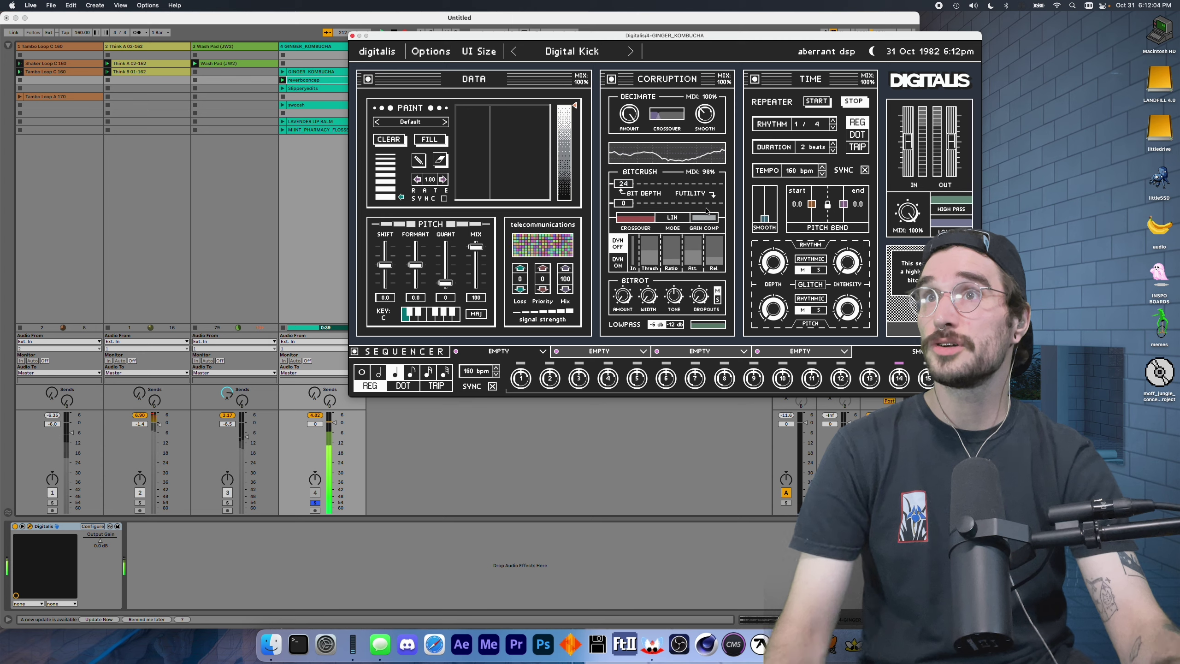
left_click(586, 50)
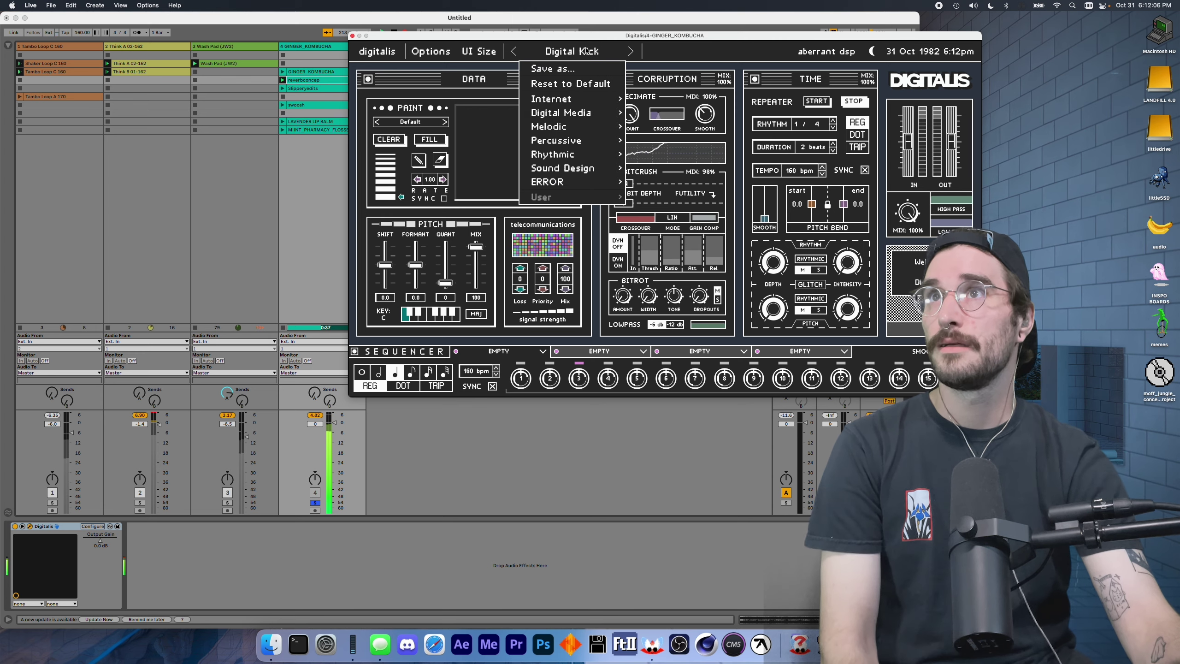
left_click(702, 39)
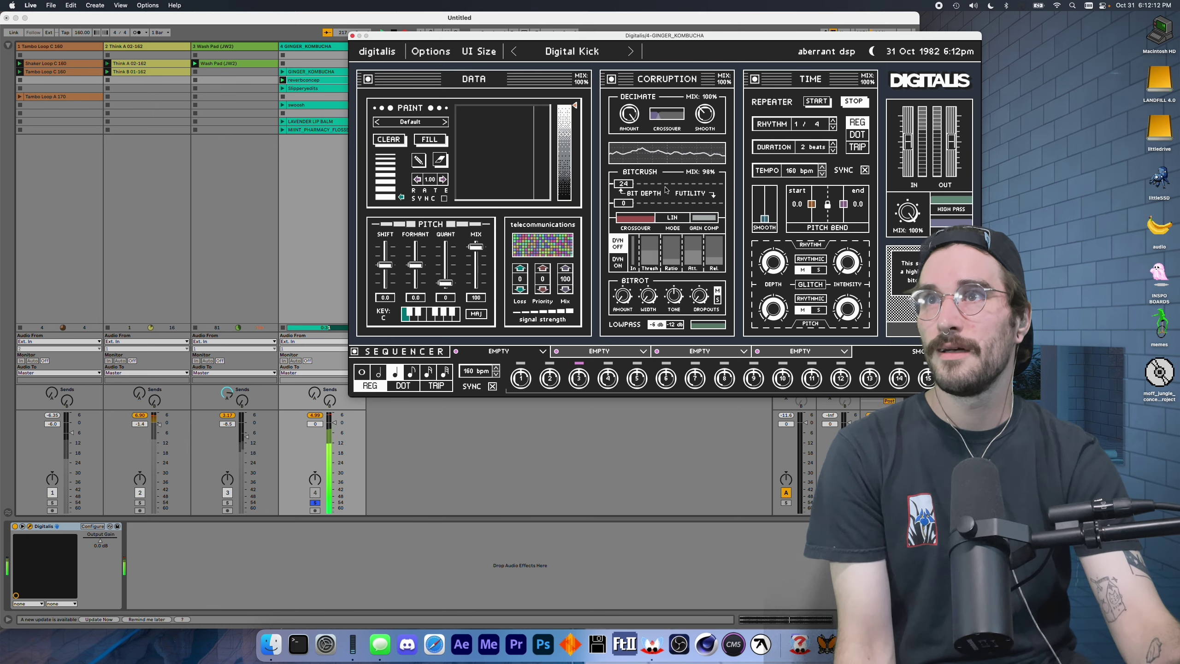
Load the Skittery preset from the Percussive category
left_click(572, 51)
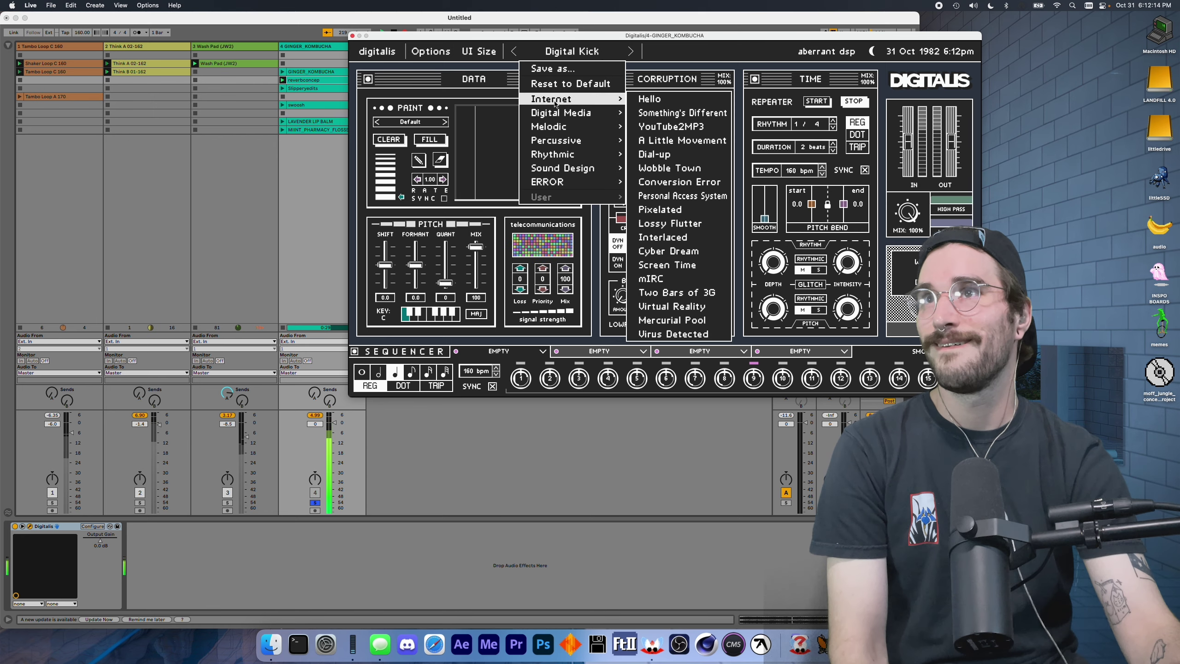
mouse_move(552, 117)
mouse_move(557, 140)
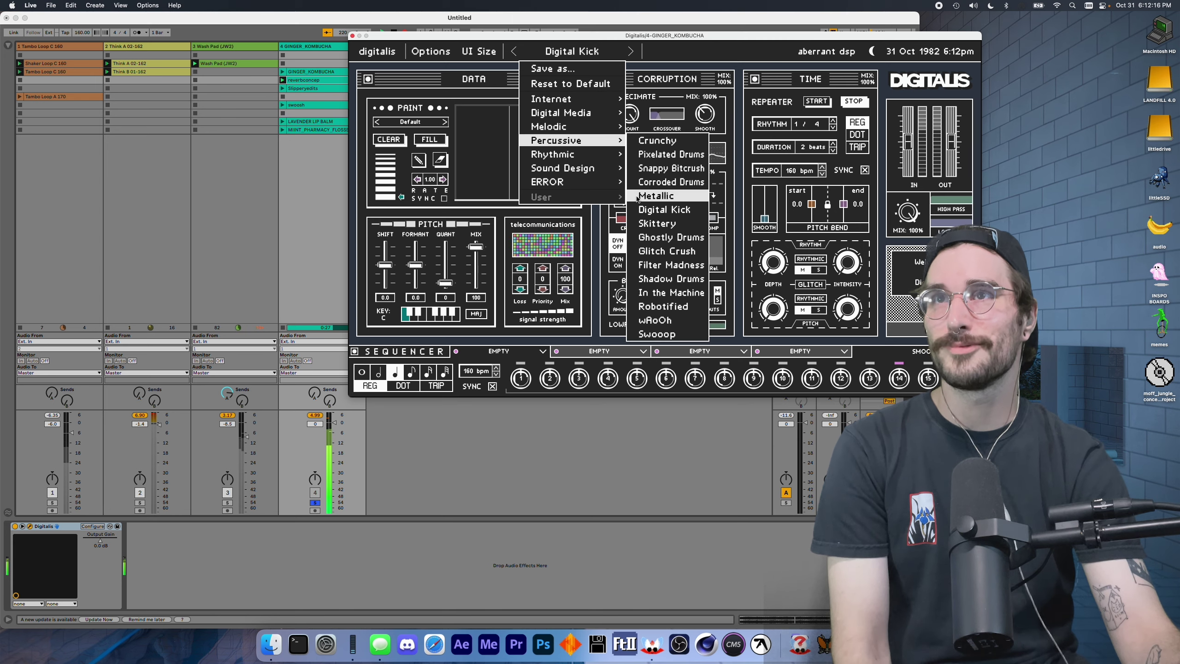
left_click(656, 223)
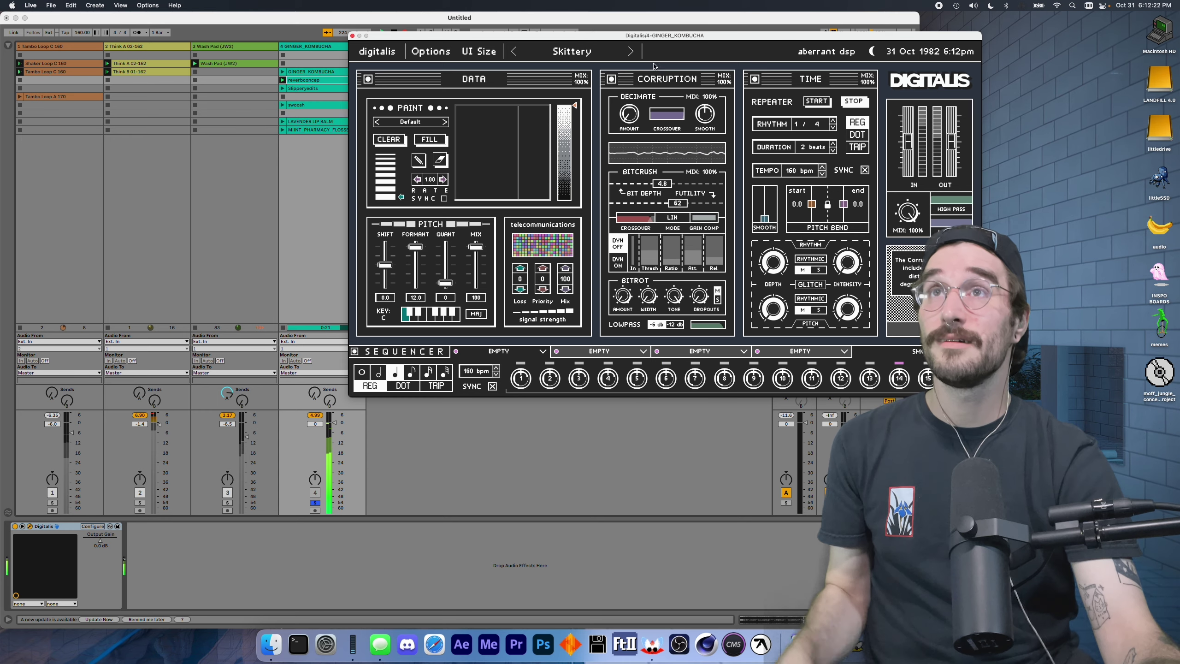
left_click(626, 52)
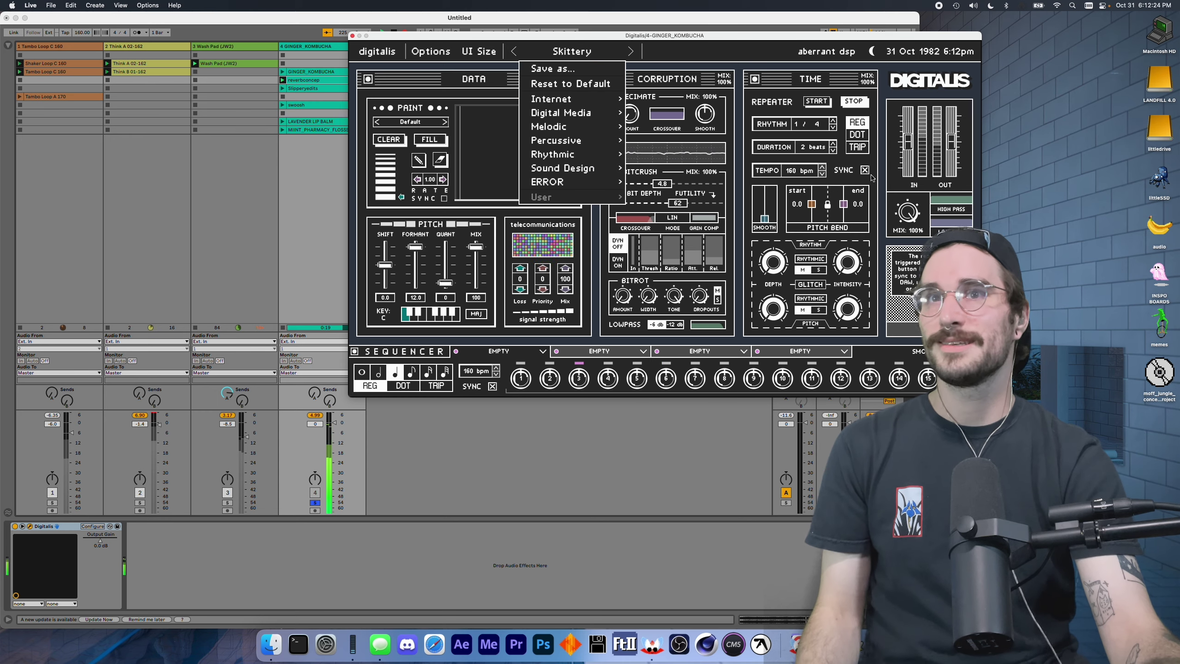
key("Escape")
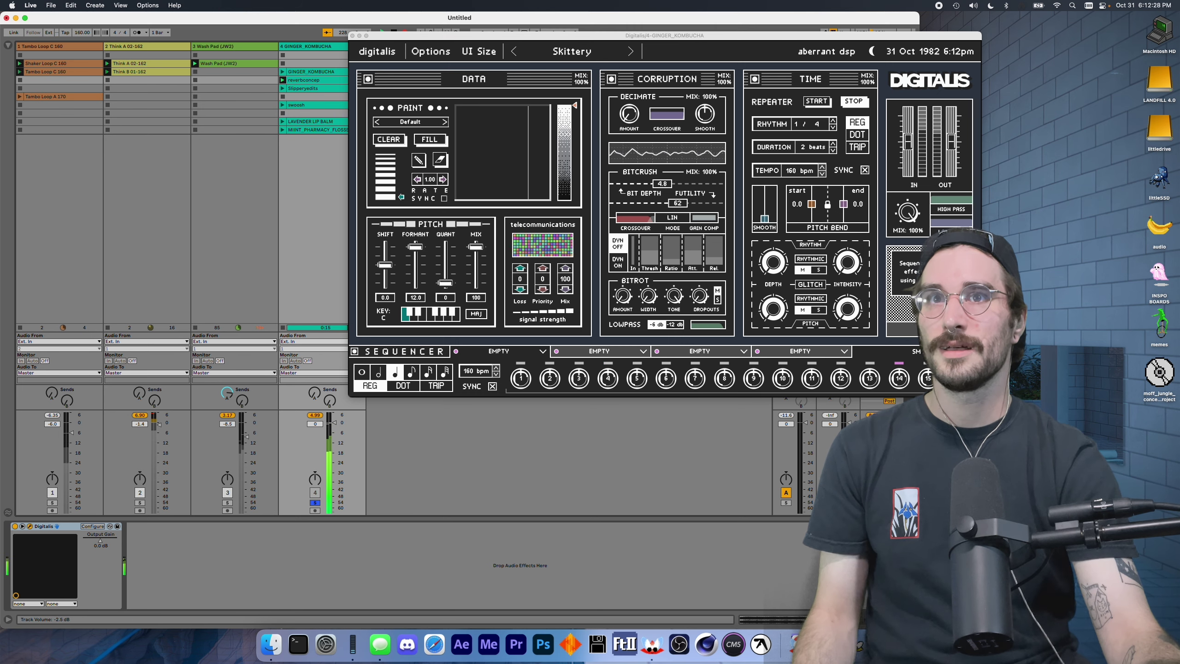
Audition the Percussive preset Glitch Crush, followed by the Rhythmic preset Weird Stutter
left_click(572, 51)
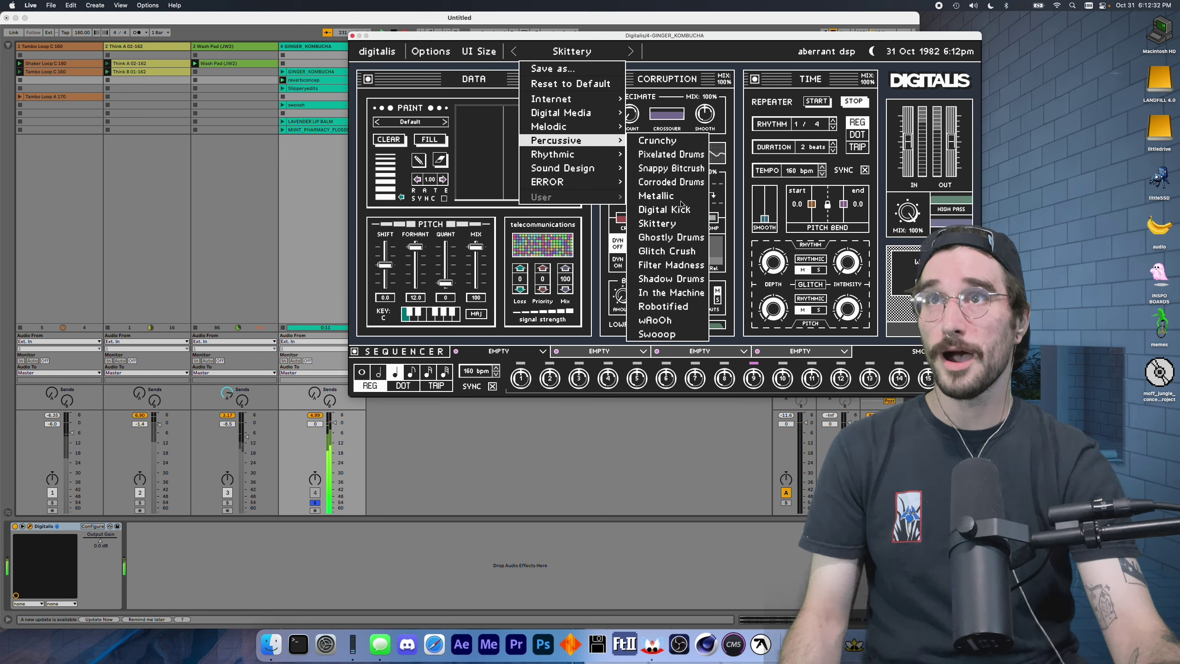
left_click(666, 251)
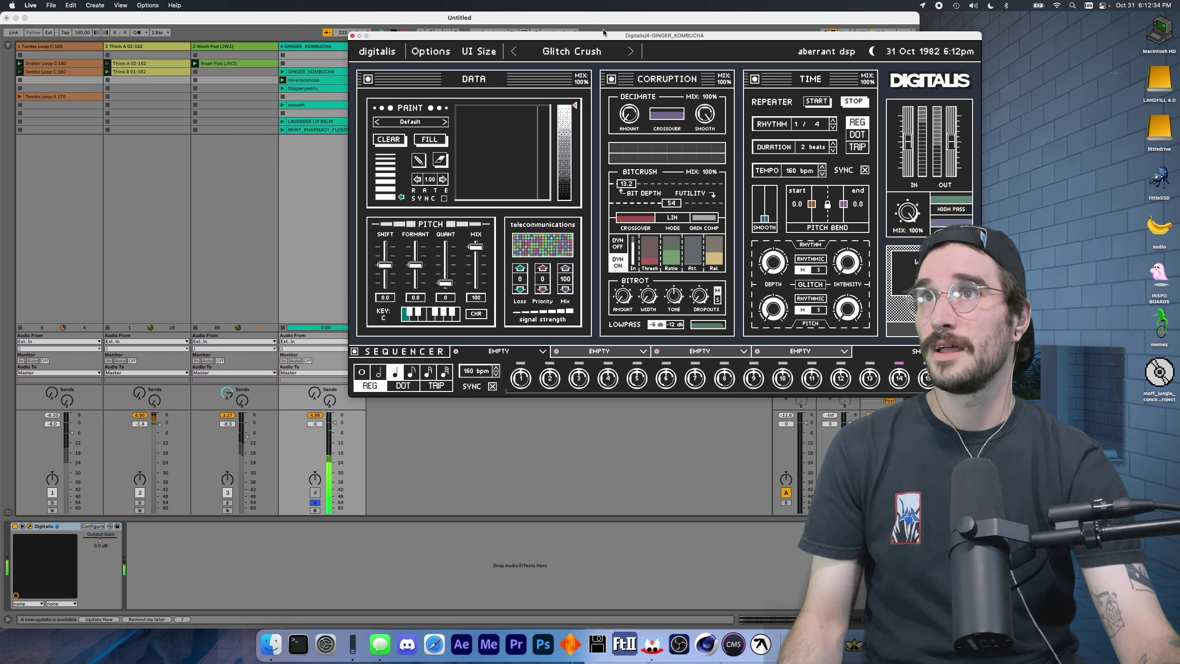
left_click(571, 51)
mouse_move(586, 169)
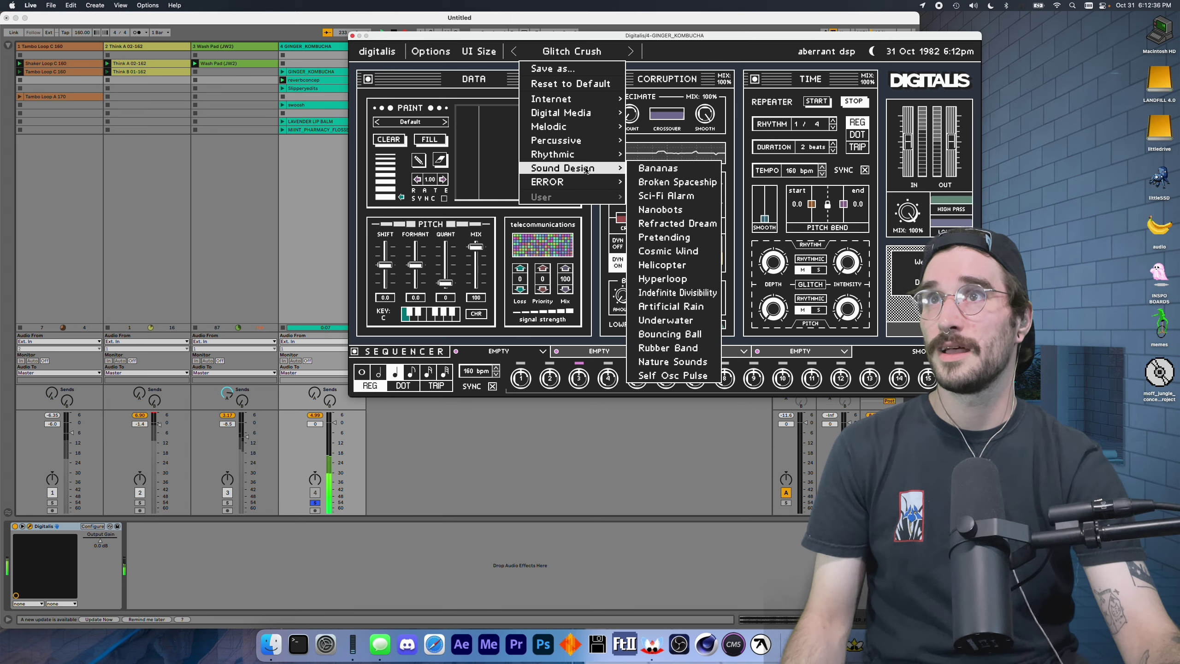
left_click(711, 314)
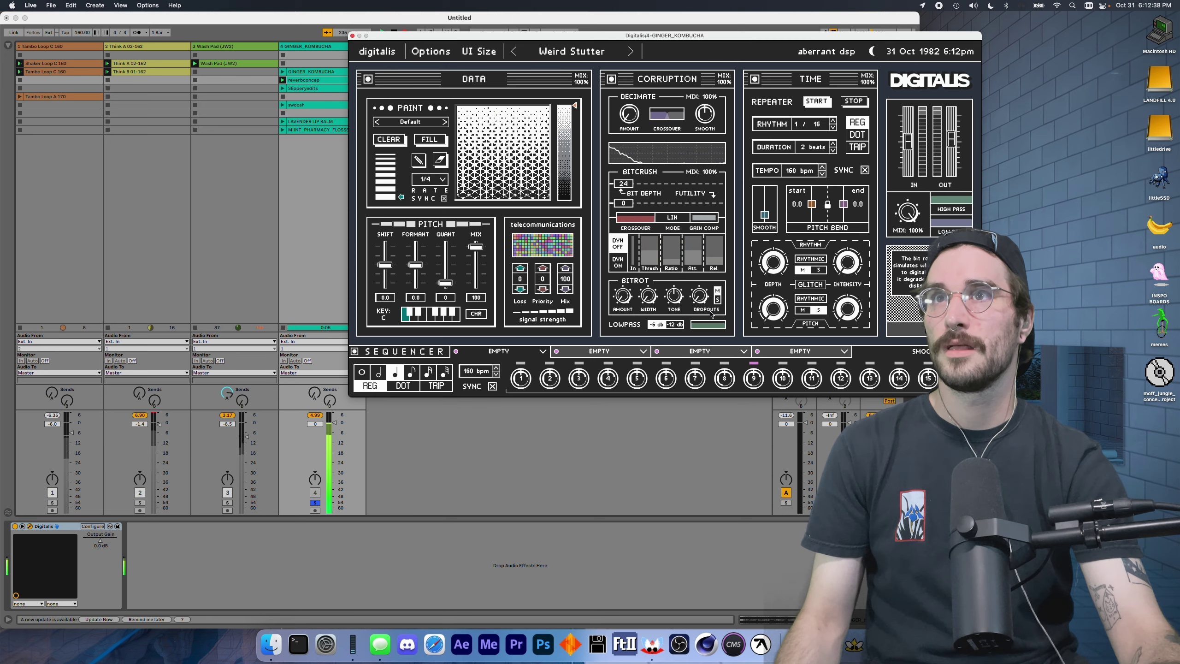
Load the Ghostly Drums preset from the Percussive category and launch a song clip on the GINGER_KOMBUCHA track
left_click(584, 51)
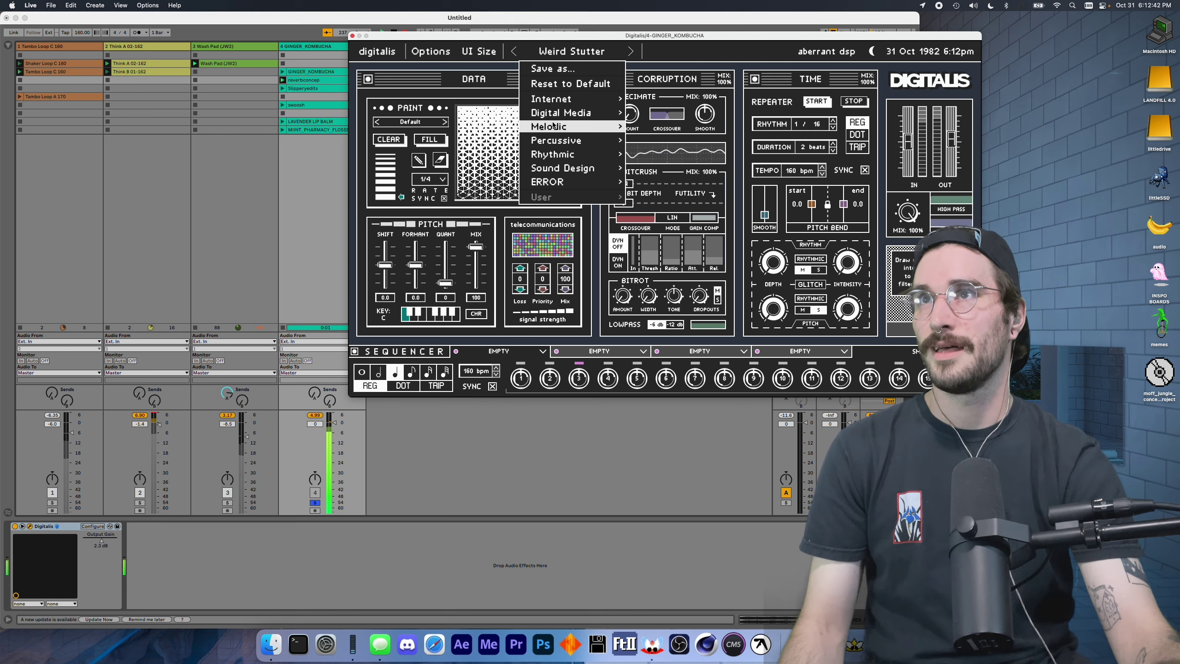
mouse_move(552, 133)
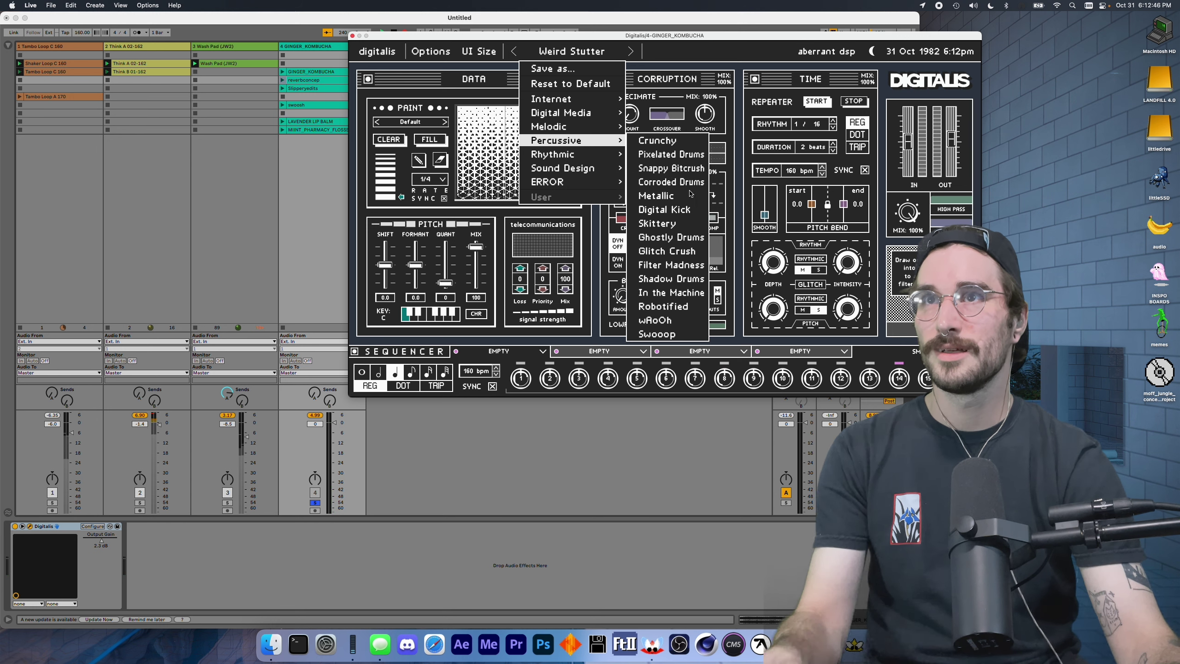
left_click(682, 243)
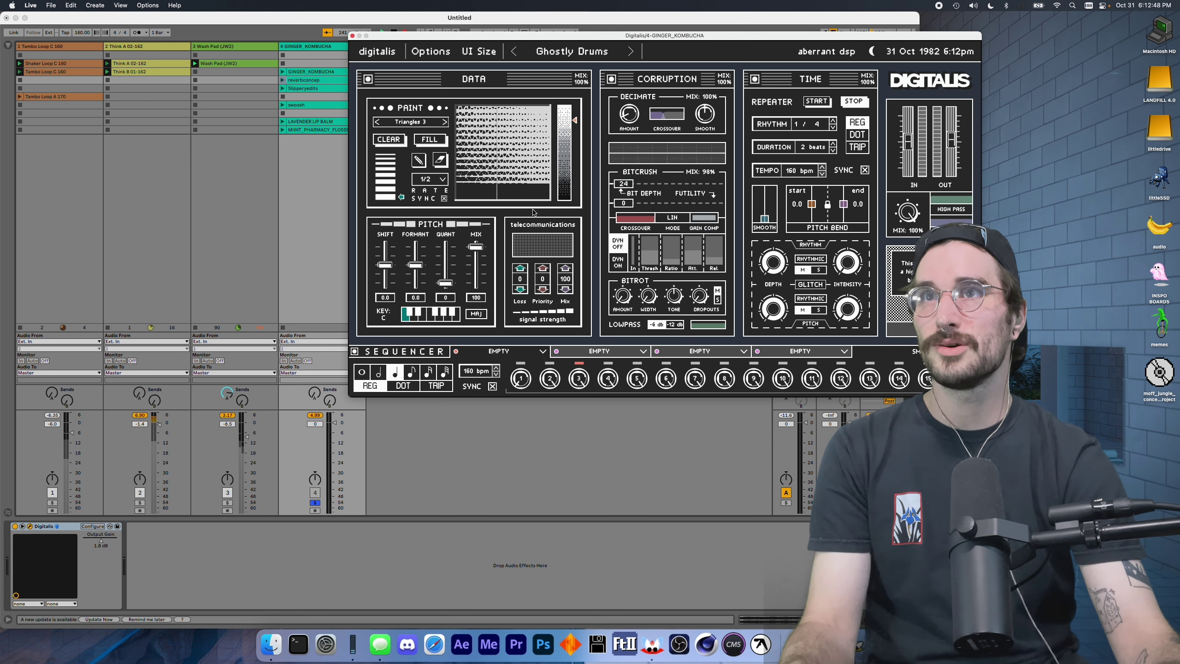
left_click(282, 80)
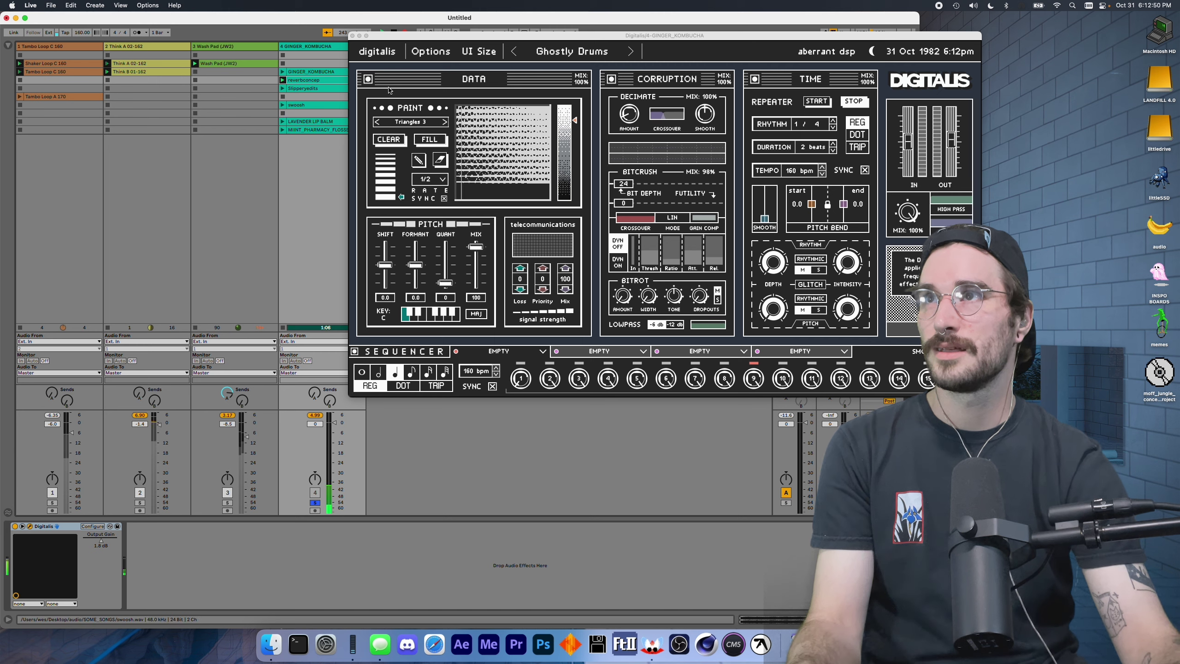
Load the A Little Movement preset from the Internet category
left_click(571, 51)
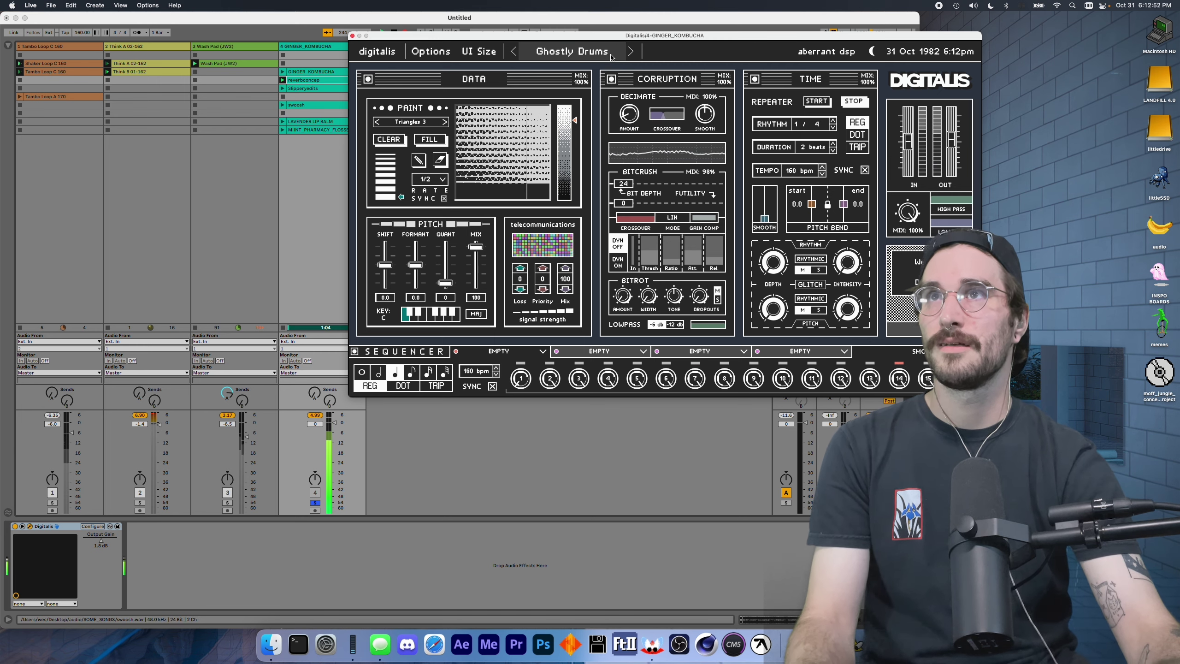
mouse_move(593, 112)
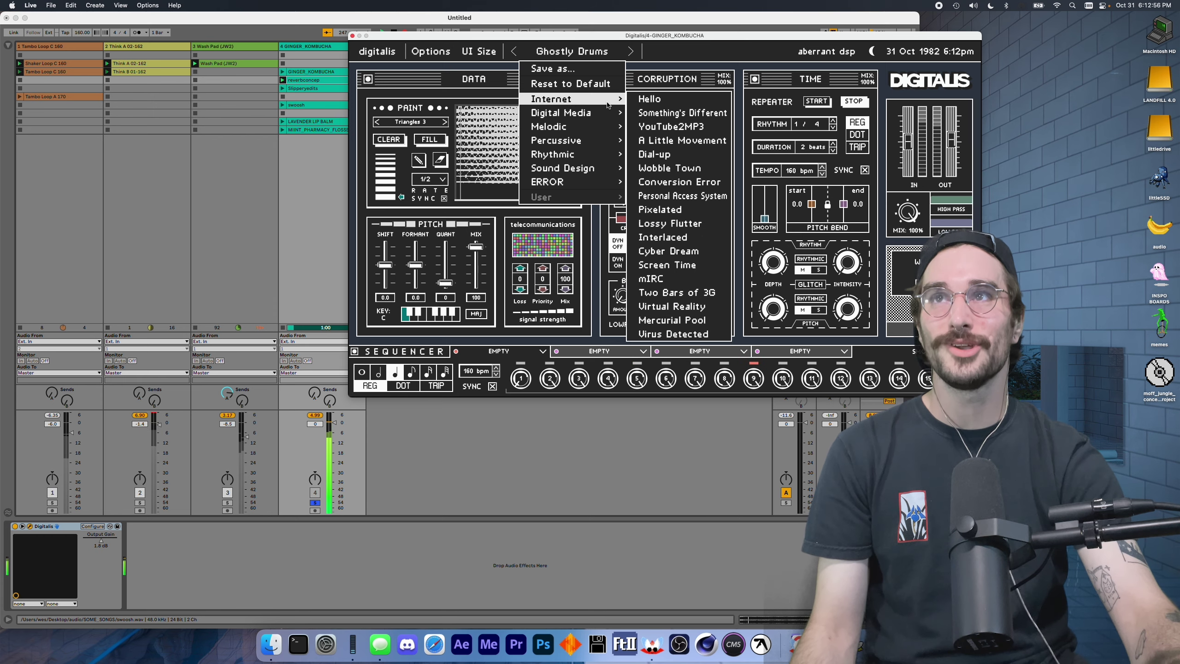
left_click(670, 143)
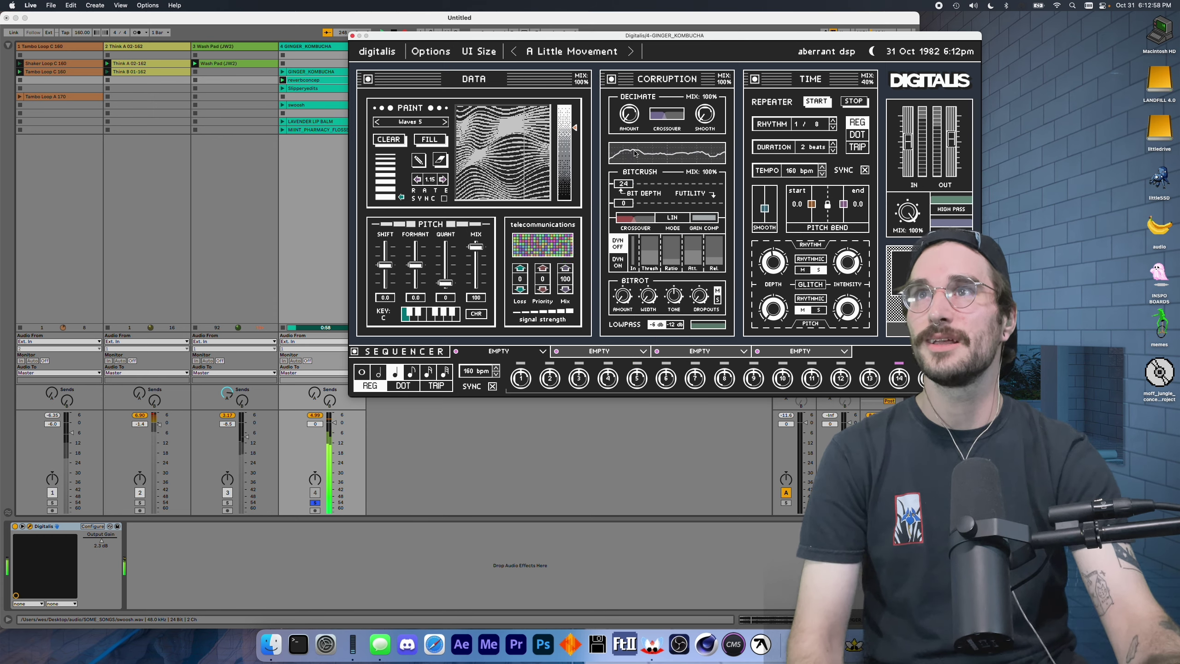